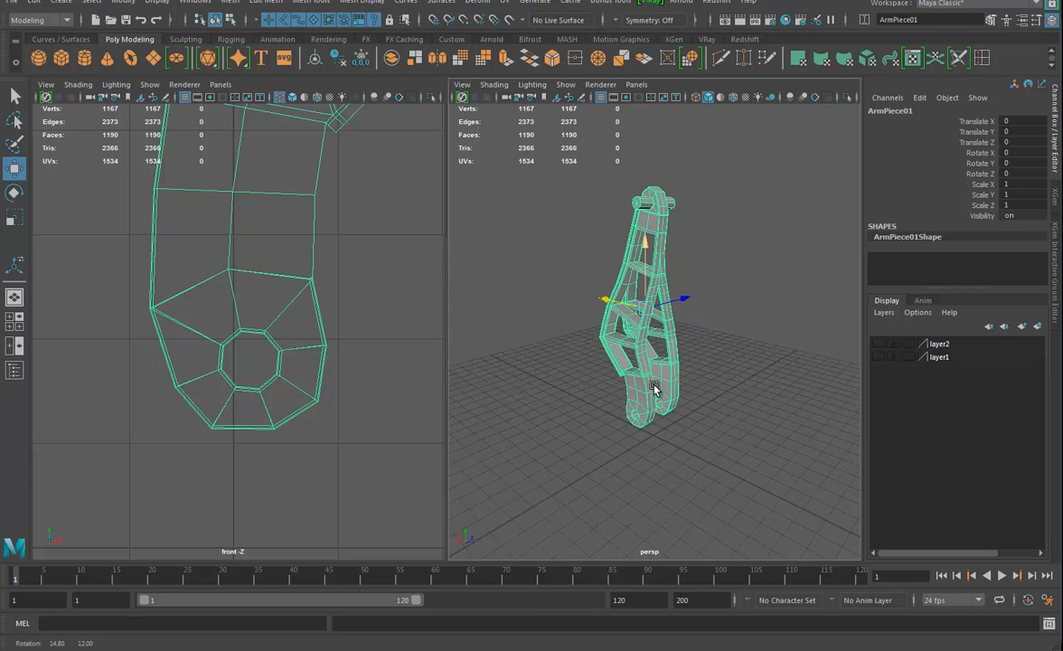
# Duplicate the arm piece and offset the copy along Z to Translate Z 71.572
pyautogui.keyDown('alt'); pyautogui.moveTo(645, 202); pyautogui.dragTo(643, 312); pyautogui.keyUp('alt')
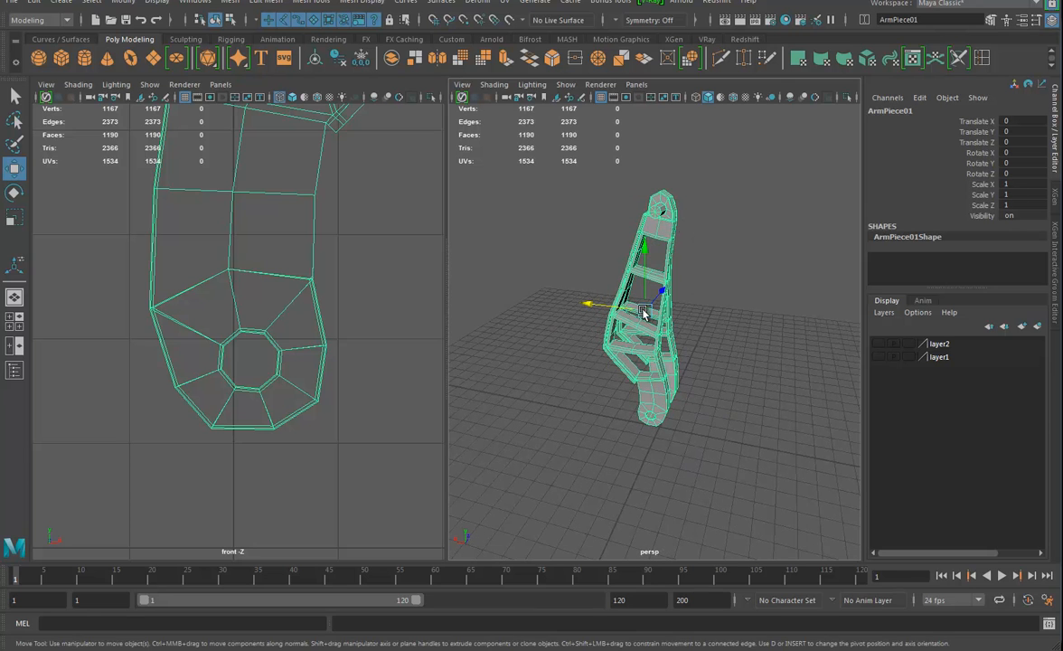
pyautogui.keyDown('alt'); pyautogui.moveTo(292, 274); pyautogui.dragTo(249, 276, button='right'); pyautogui.keyUp('alt')
pyautogui.keyDown('alt'); pyautogui.moveTo(601, 457); pyautogui.dragTo(637, 412); pyautogui.keyUp('alt')
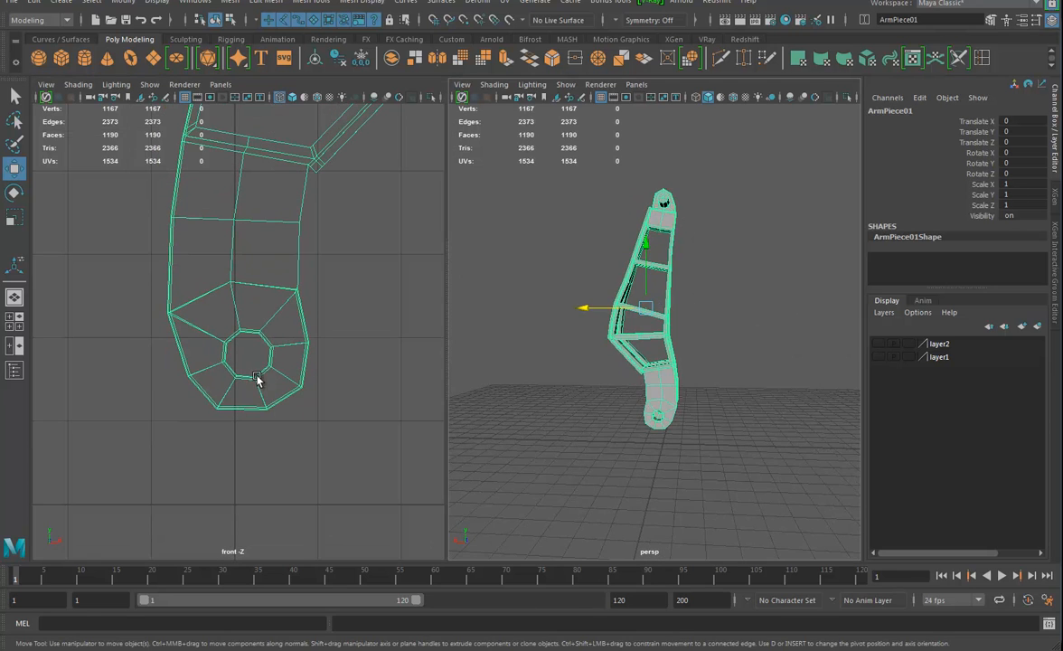
pyautogui.click(320, 380)
pyautogui.click(288, 285)
pyautogui.keyDown('alt'); pyautogui.moveTo(641, 372); pyautogui.dragTo(540, 384); pyautogui.keyUp('alt')
pyautogui.hotkey('ctrl', 'd')
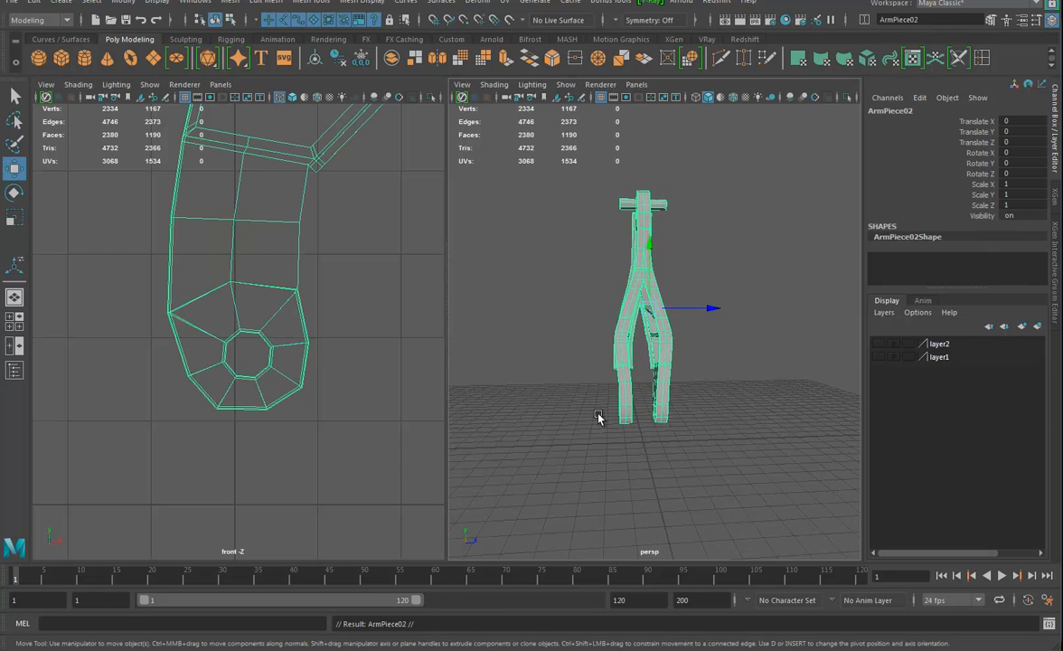
pyautogui.moveTo(718, 316); pyautogui.dragTo(720, 414)
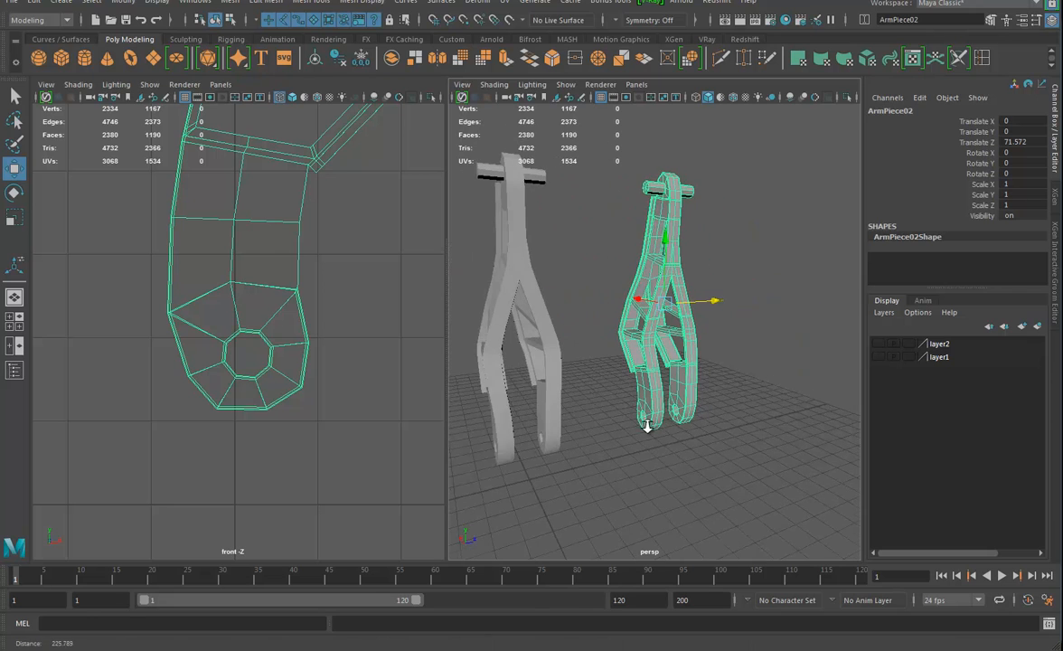
# Delete the copy's faces above the lower hinge ends, plus one of the two hinge ends
pyautogui.keyDown('alt'); pyautogui.moveTo(645, 425); pyautogui.dragTo(676, 453, button='right'); pyautogui.keyUp('alt')
pyautogui.keyDown('alt'); pyautogui.moveTo(676, 454); pyautogui.dragTo(623, 349); pyautogui.keyUp('alt')
pyautogui.moveTo(622, 313); pyautogui.dragTo(622, 354, button='right')
pyautogui.moveTo(541, 298); pyautogui.dragTo(751, 366)
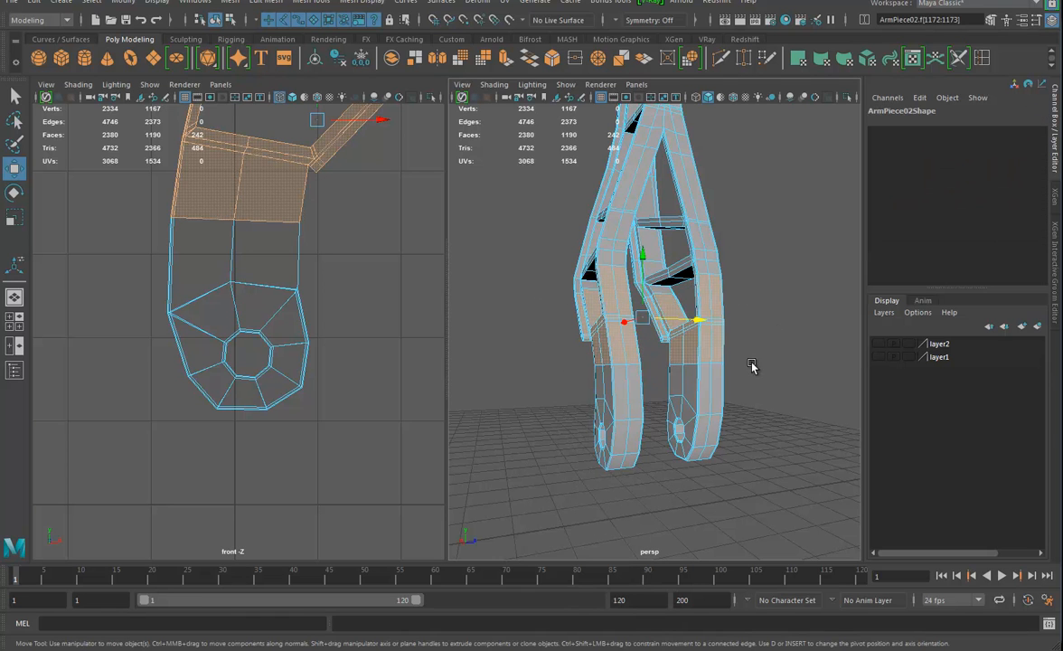
pyautogui.press('Delete')
pyautogui.doubleClick(702, 245)
pyautogui.press('Delete')
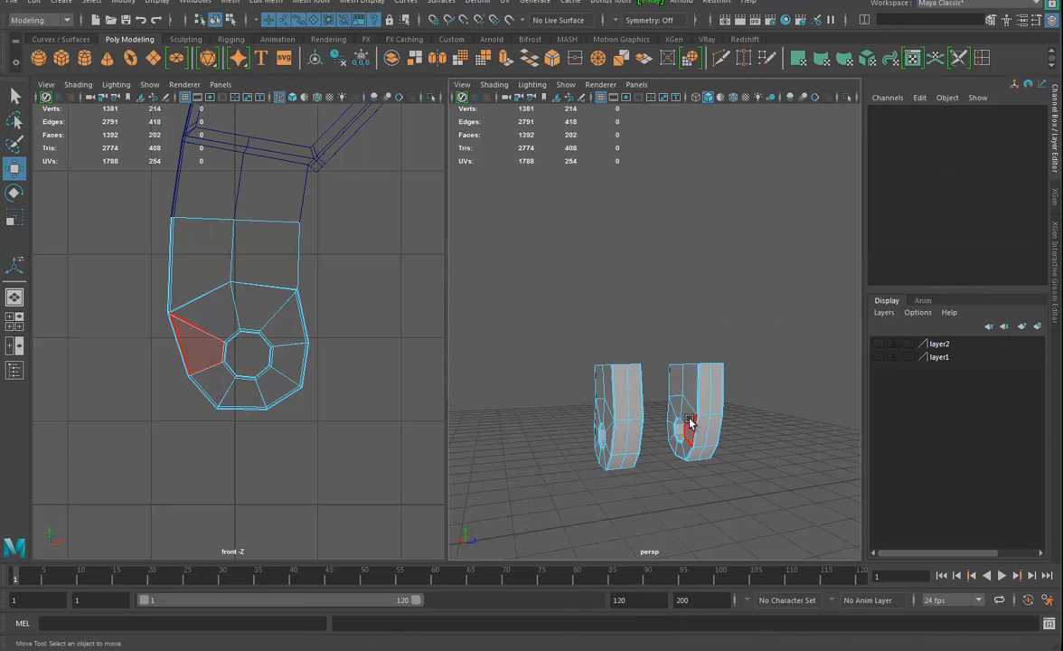
pyautogui.moveTo(714, 355); pyautogui.dragTo(648, 461)
pyautogui.press('Delete')
# Delete every remaining face of the copy except the ring of inner faces lining the hinge hole
pyautogui.keyDown('alt'); pyautogui.moveTo(648, 461); pyautogui.dragTo(703, 483, button='right'); pyautogui.keyUp('alt')
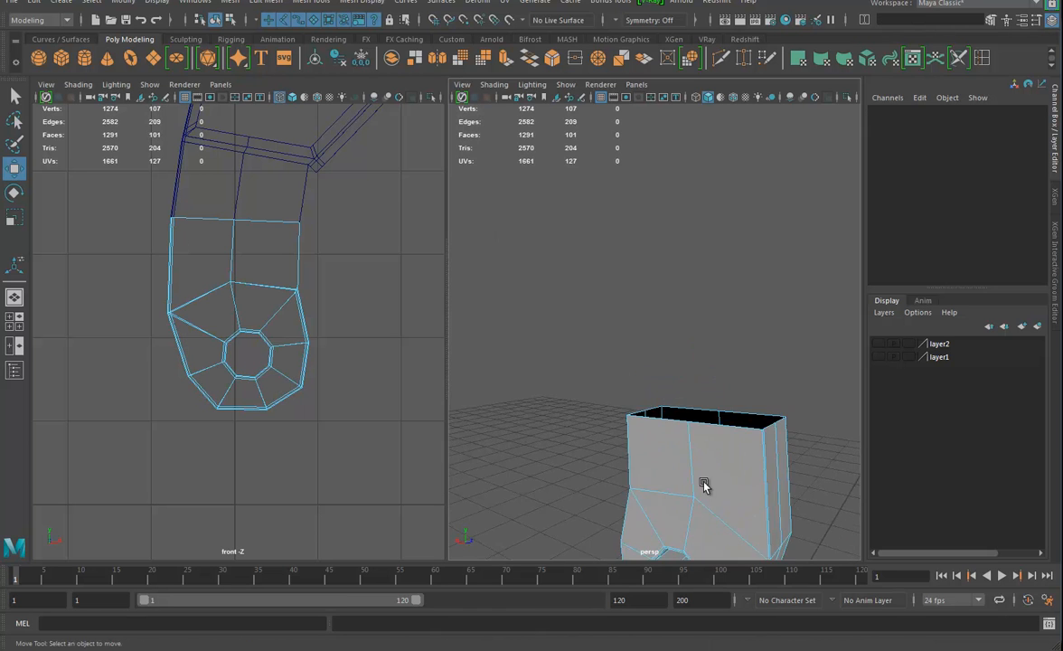
pyautogui.keyDown('alt'); pyautogui.moveTo(703, 484); pyautogui.dragTo(653, 343, button='middle'); pyautogui.keyUp('alt')
pyautogui.keyDown('alt'); pyautogui.moveTo(653, 344); pyautogui.dragTo(724, 378, button='right'); pyautogui.keyUp('alt')
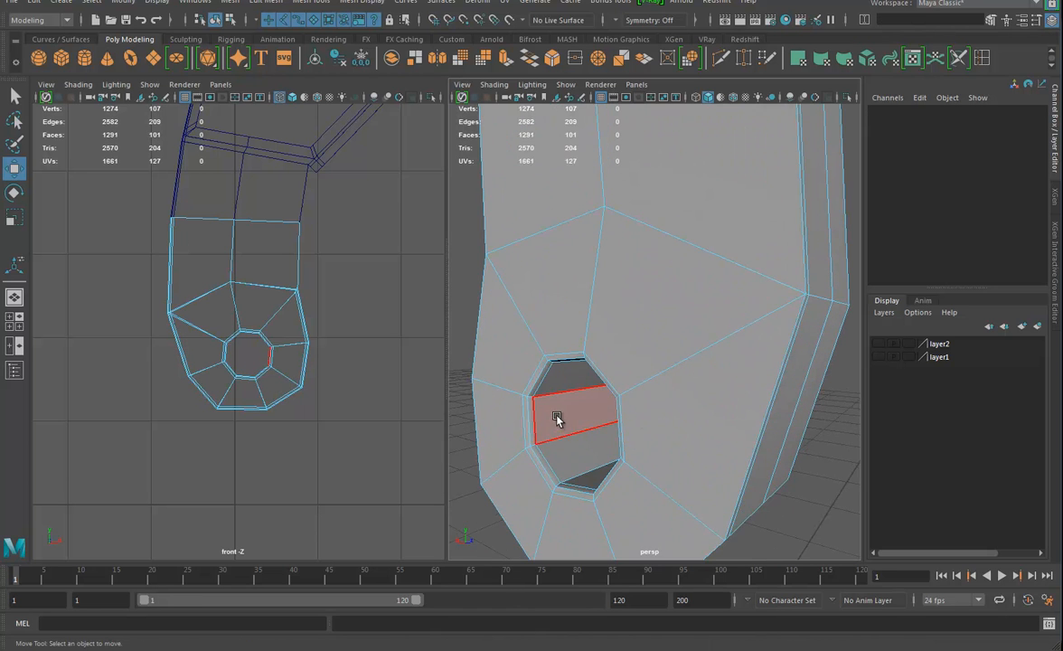
pyautogui.doubleClick(557, 419)
pyautogui.scroll(-6, 671, 427)
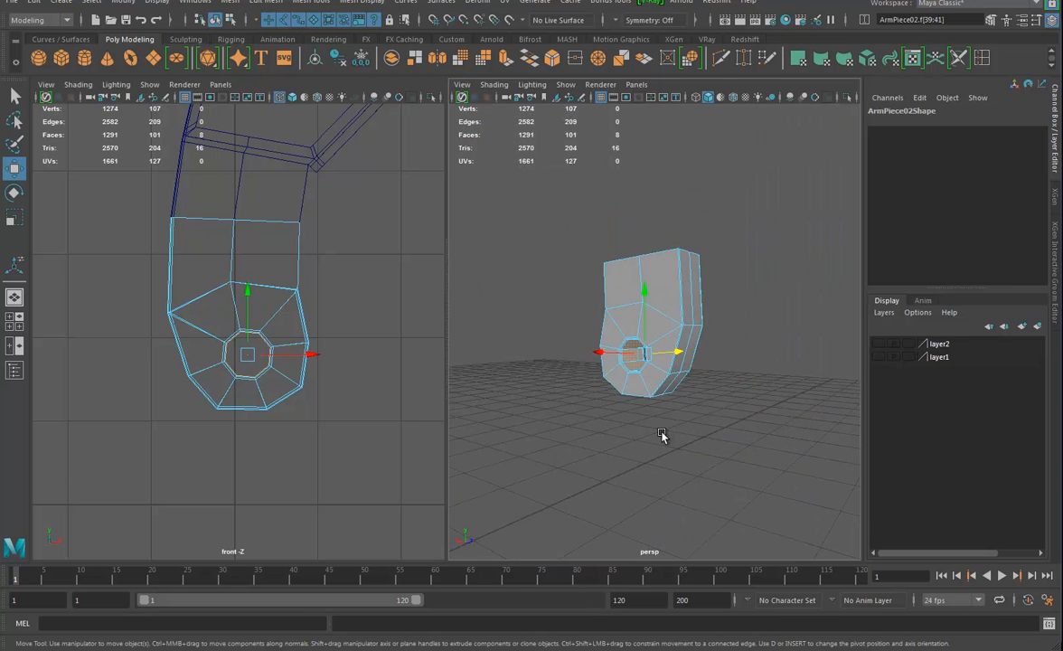
pyautogui.keyDown('shift'); pyautogui.moveTo(550, 201); pyautogui.dragTo(747, 439); pyautogui.keyUp('shift')
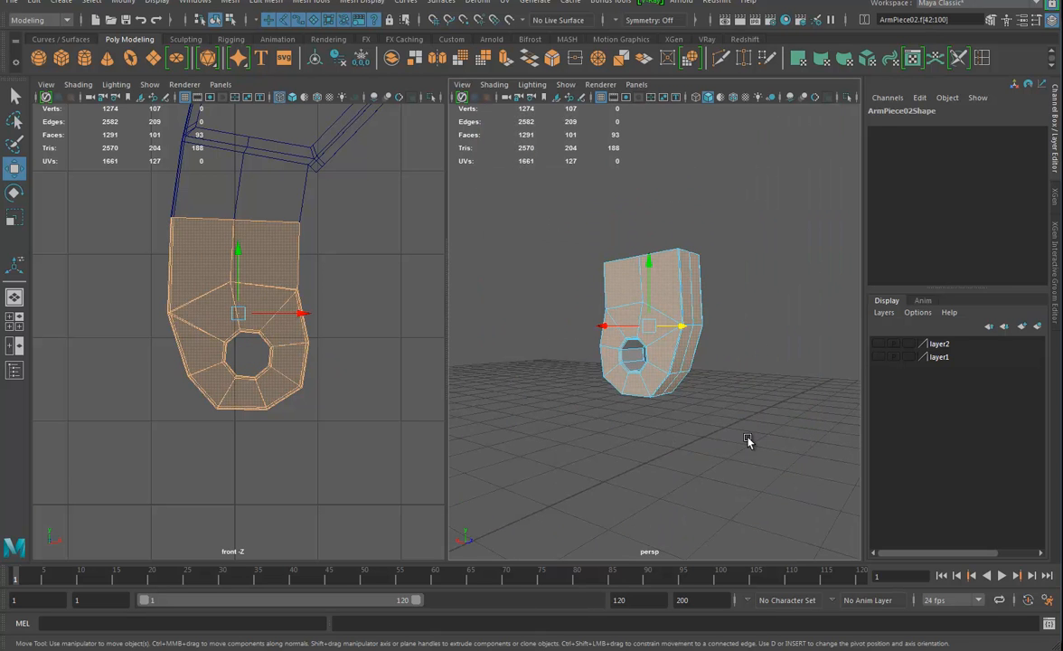
pyautogui.press('Delete')
# Cap the open ends of the hole-lining cylinder with Fill Hole and poke one cap face to create a centre vertex
pyautogui.moveTo(597, 316); pyautogui.dragTo(707, 409)
pyautogui.click(232, 2)
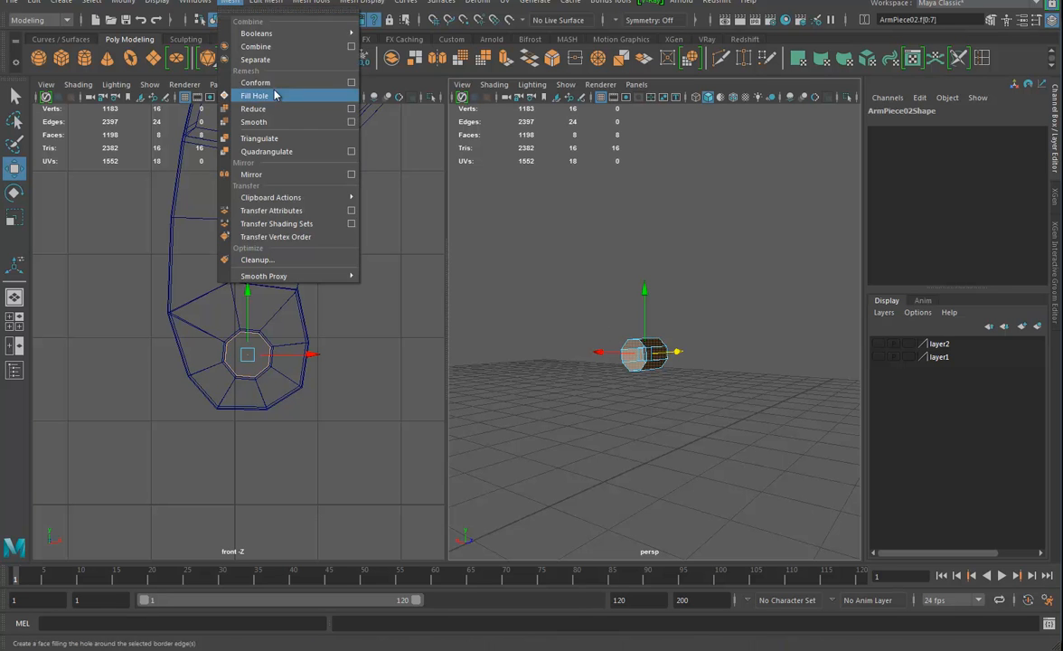
pyautogui.click(269, 97)
pyautogui.scroll(6, 664, 356)
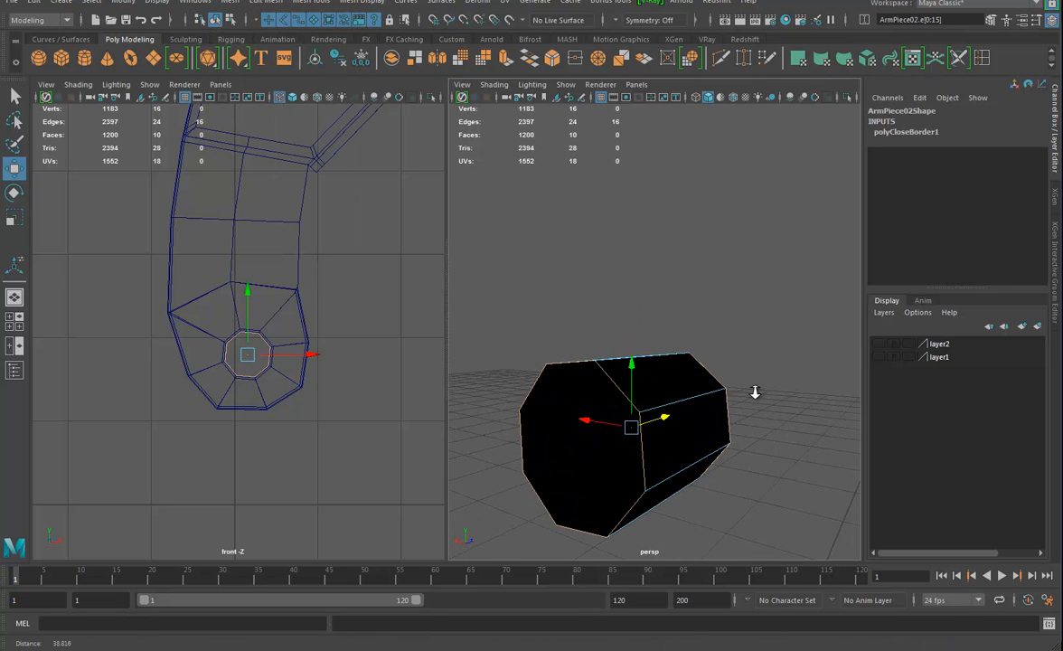
pyautogui.click(565, 463)
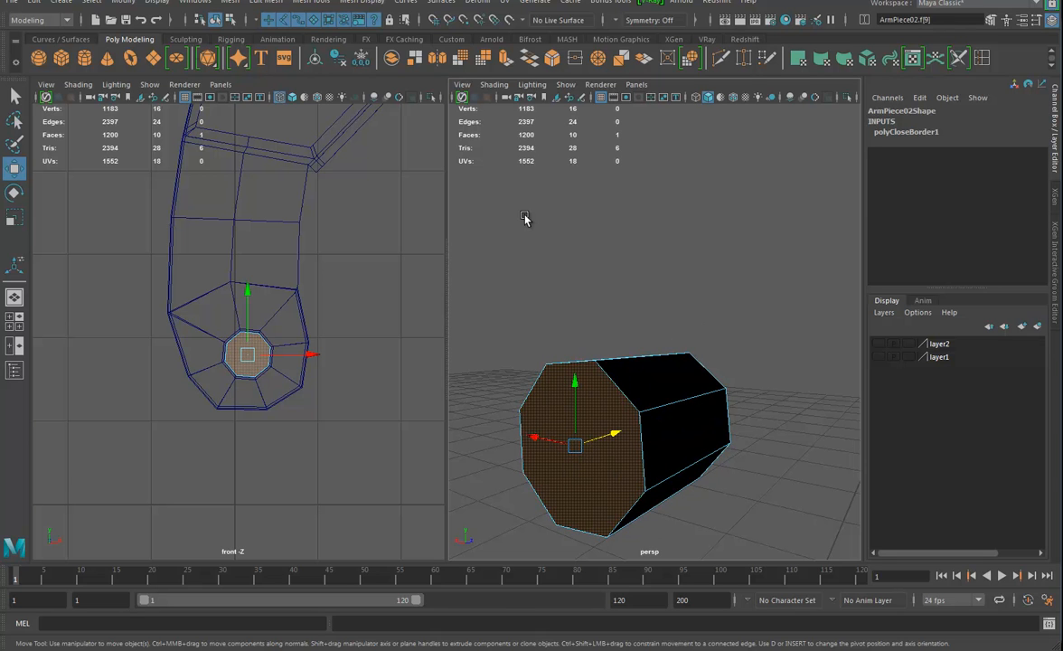
pyautogui.click(264, 3)
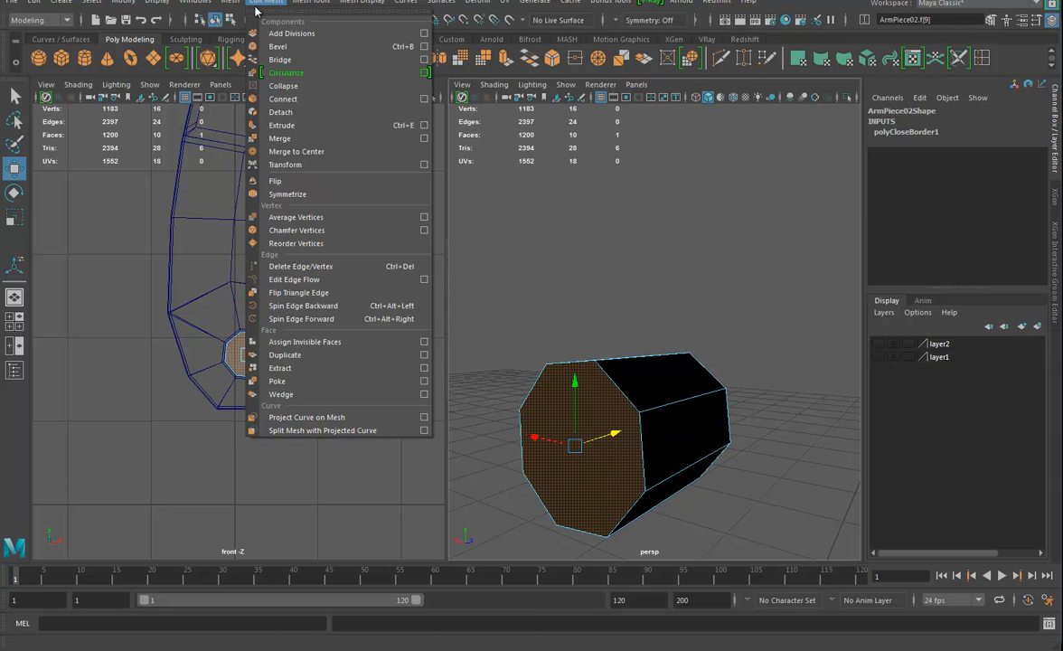
pyautogui.click(277, 380)
pyautogui.scroll(6, 575, 462)
# Snap the original arm piece's pivot to the poked cylinder's centre vertex at the lower hinge hole
pyautogui.moveTo(651, 311); pyautogui.dragTo(712, 296, button='right')
pyautogui.click(298, 230)
pyautogui.keyDown('alt'); pyautogui.moveTo(370, 283); pyautogui.dragTo(270, 293, button='right'); pyautogui.keyUp('alt')
pyautogui.keyDown('alt'); pyautogui.moveTo(620, 337); pyautogui.dragTo(569, 358, button='right'); pyautogui.keyUp('alt')
pyautogui.keyDown('alt'); pyautogui.moveTo(570, 358); pyautogui.dragTo(634, 441, button='middle'); pyautogui.keyUp('alt')
pyautogui.click(299, 181)
pyautogui.keyDown('alt'); pyautogui.moveTo(375, 253); pyautogui.dragTo(233, 269, button='right'); pyautogui.keyUp('alt')
pyautogui.click(20, 172)
pyautogui.keyDown('alt'); pyautogui.moveTo(238, 226); pyautogui.dragTo(231, 372, button='middle'); pyautogui.keyUp('alt')
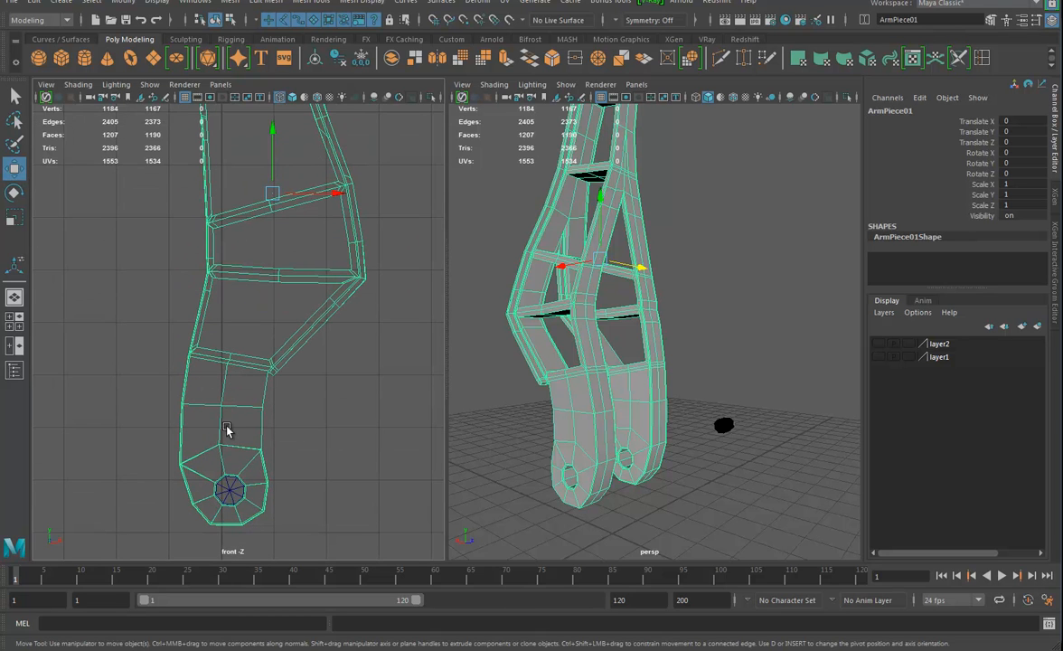
pyautogui.click(317, 61)
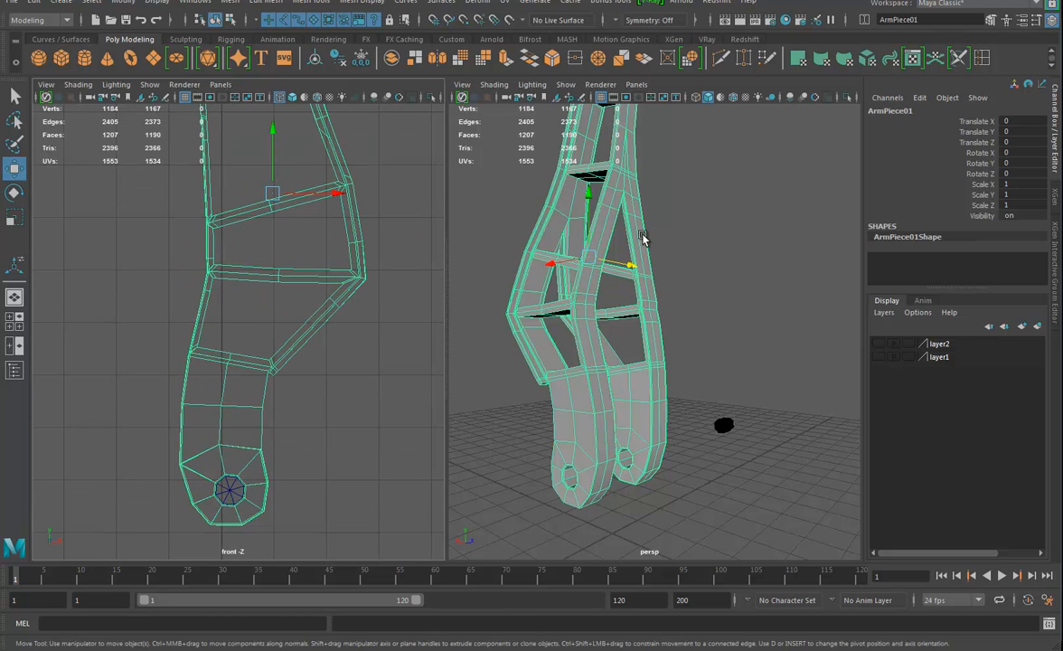
pyautogui.press('d')
pyautogui.press('v')
pyautogui.moveTo(274, 153); pyautogui.dragTo(235, 494)
pyautogui.moveTo(306, 492); pyautogui.dragTo(232, 490)
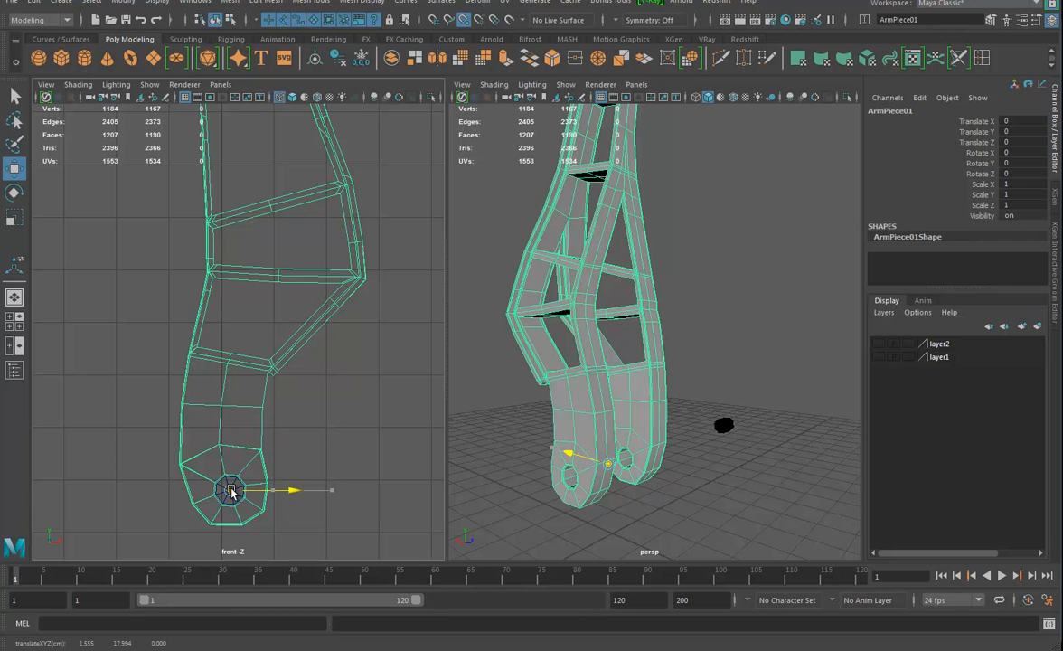
pyautogui.press('d')
pyautogui.keyDown('alt'); pyautogui.moveTo(641, 413); pyautogui.dragTo(640, 449); pyautogui.keyUp('alt')
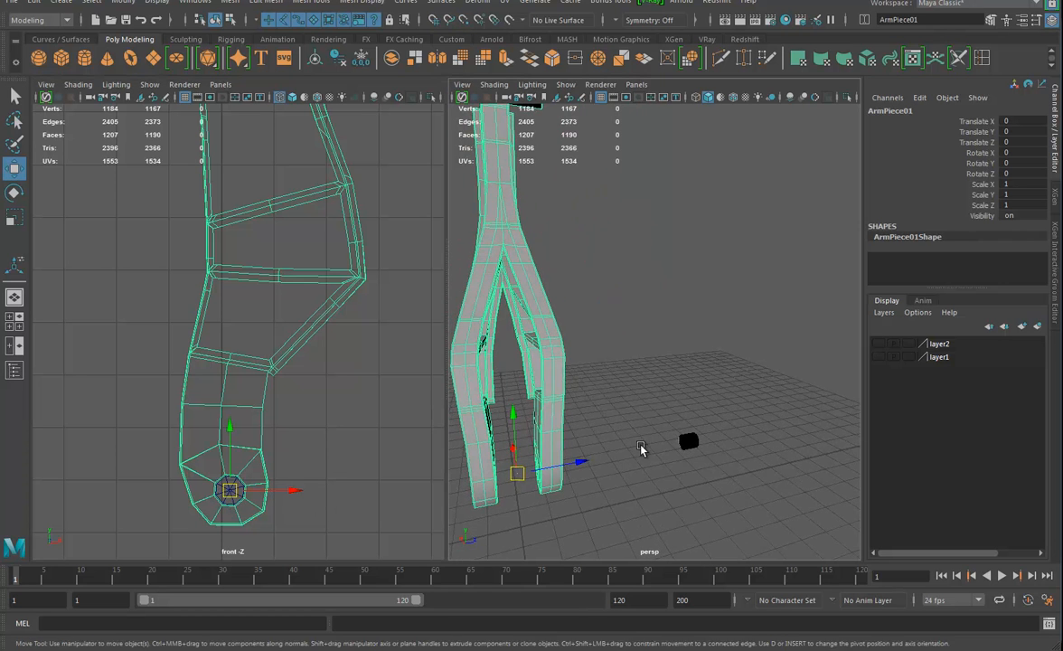
pyautogui.click(689, 443)
pyautogui.press('Delete')
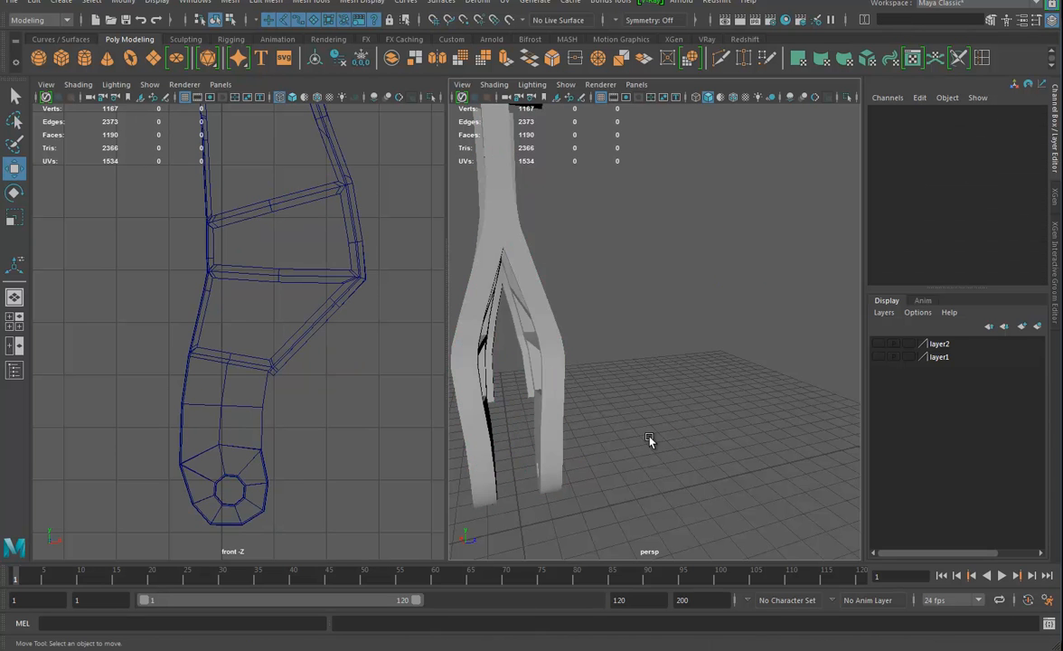
pyautogui.click(544, 332)
pyautogui.keyDown('alt'); pyautogui.moveTo(588, 418); pyautogui.dragTo(678, 404); pyautogui.keyUp('alt')
pyautogui.keyDown('alt'); pyautogui.moveTo(678, 404); pyautogui.dragTo(697, 313, button='right'); pyautogui.keyUp('alt')
pyautogui.hotkey('ctrl', 'z')
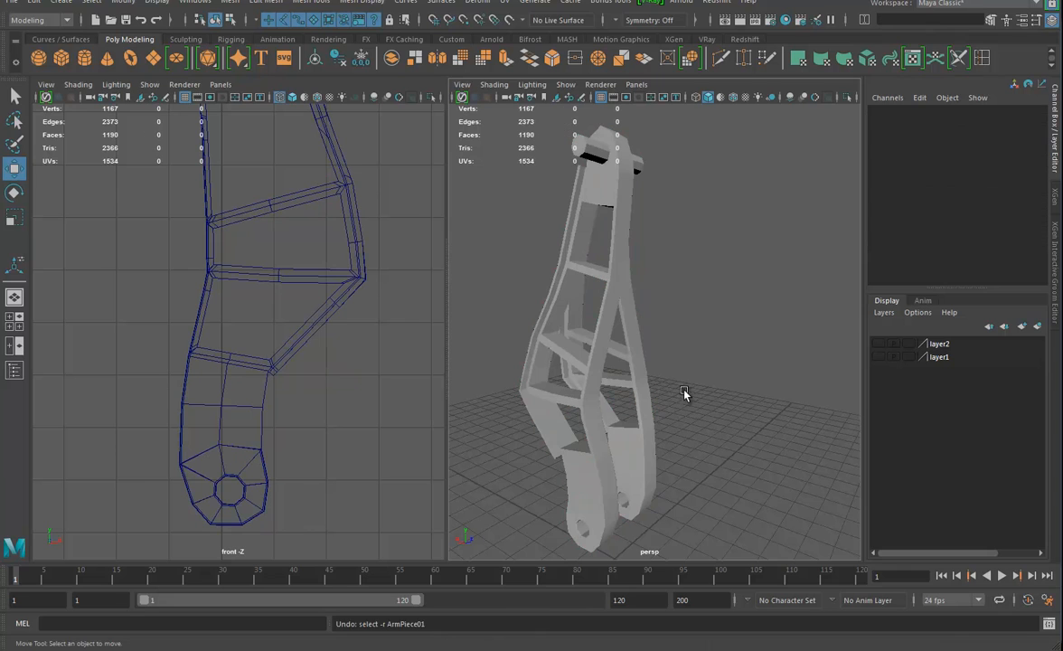
pyautogui.click(675, 431)
pyautogui.hotkey('ctrl', 'z')
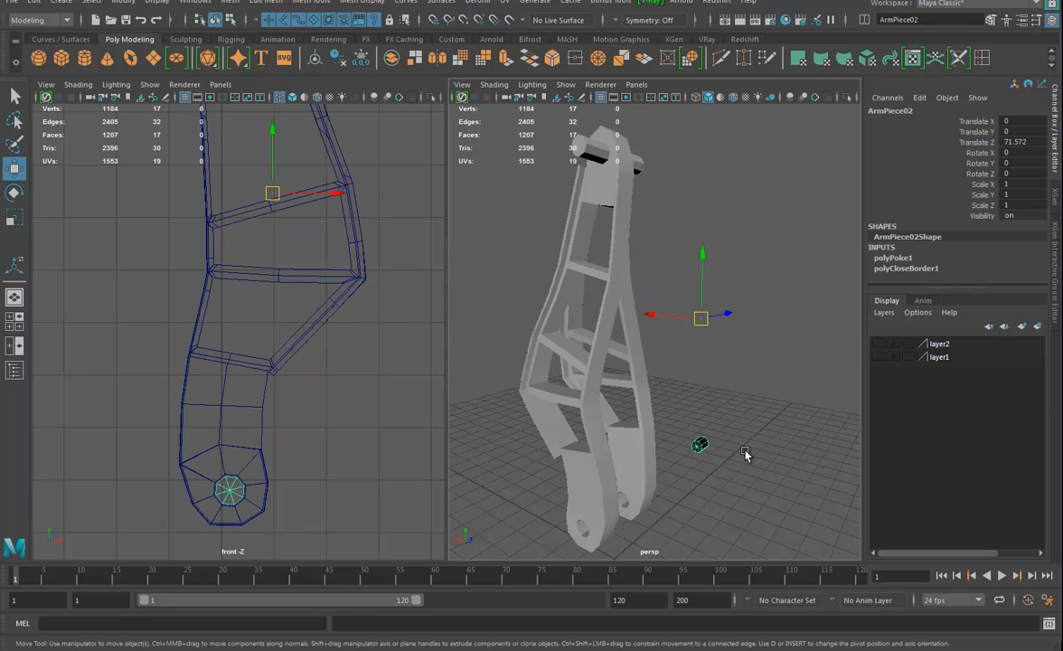
# Rename the reference cylinder PivotRef with its construction history deleted, and hide it
pyautogui.hotkey('alt', 'shift', 'd')
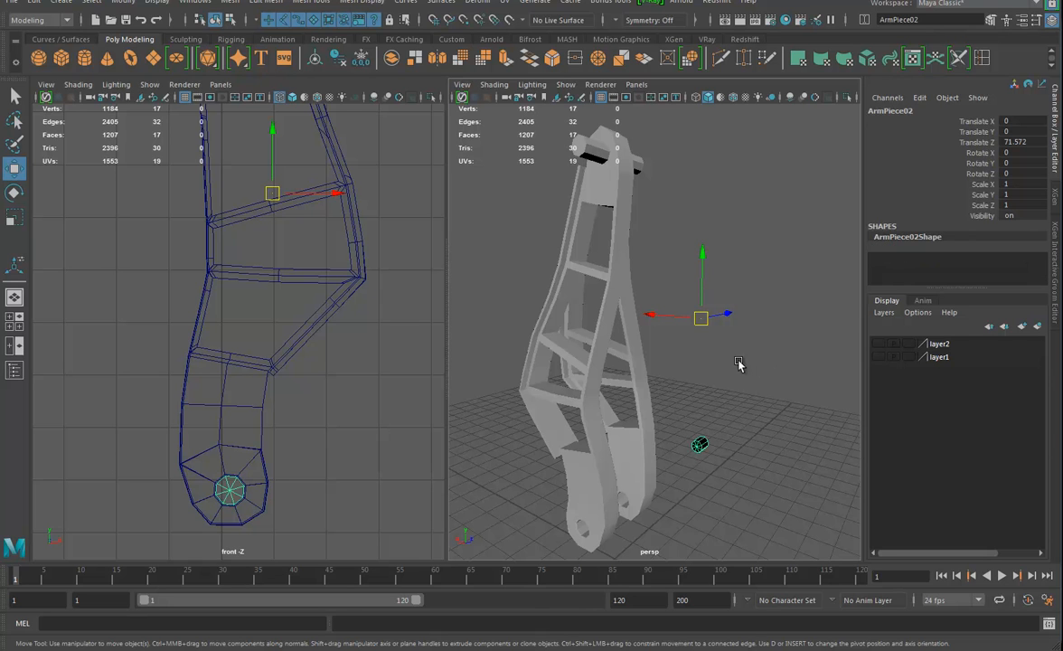
pyautogui.doubleClick(913, 109)
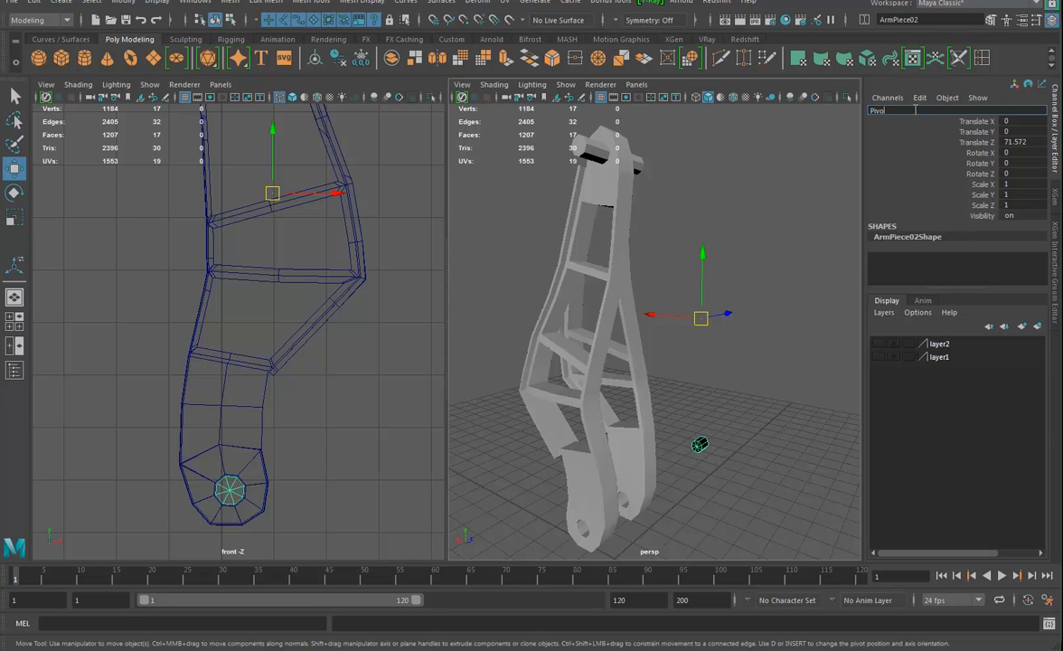
pyautogui.write('PivotRef')
pyautogui.press('Return')
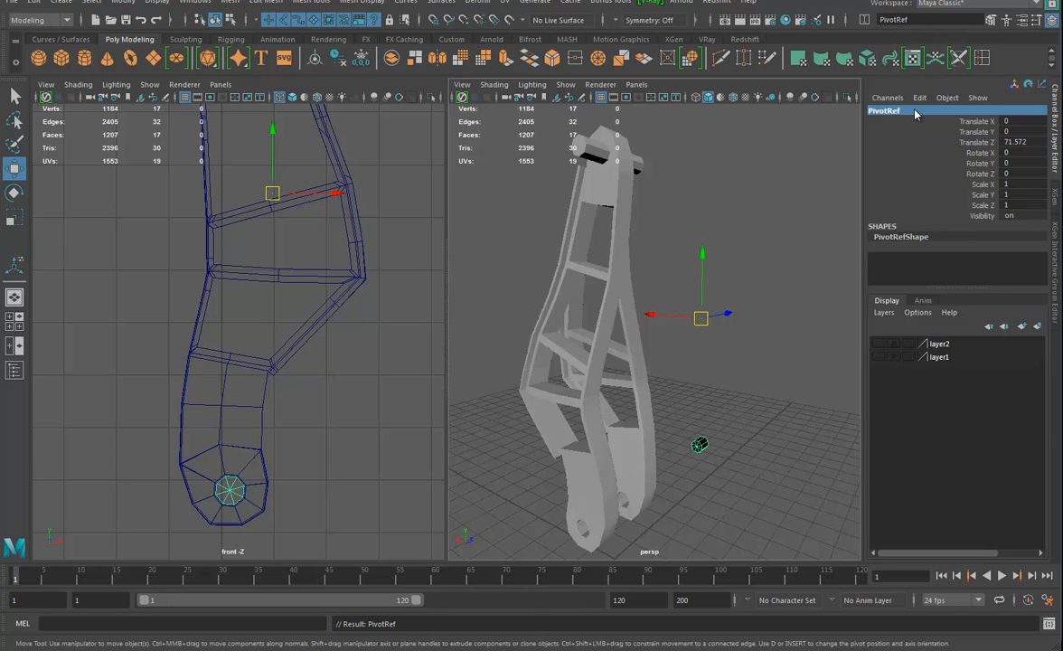
pyautogui.hotkey('ctrl', 'h')
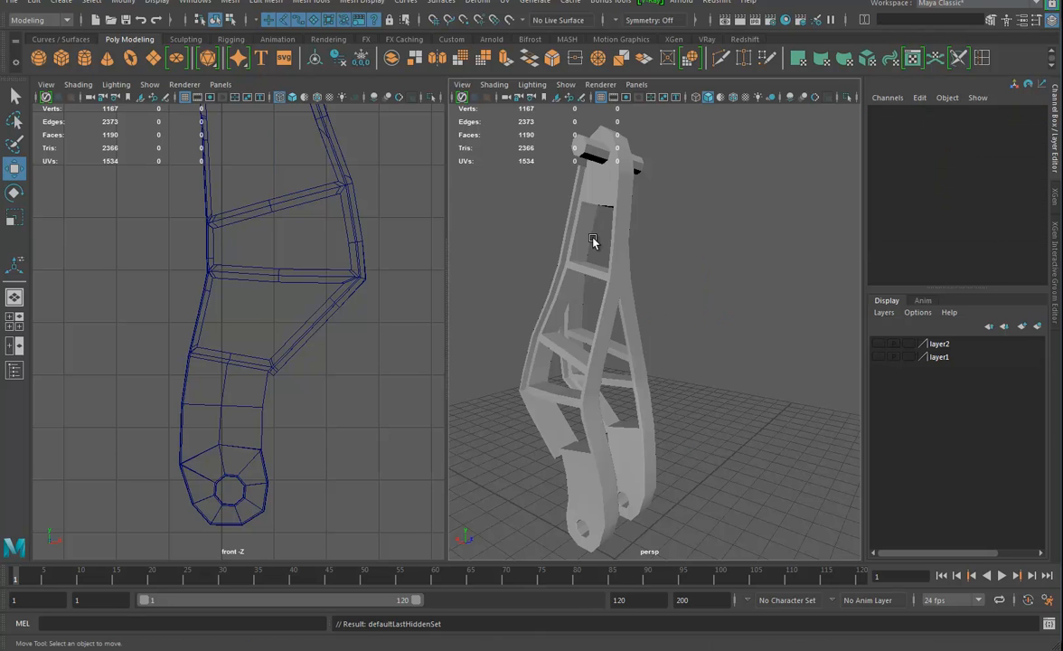
# Raise the arm piece vertically to Translate Y 18.478
pyautogui.click(641, 308)
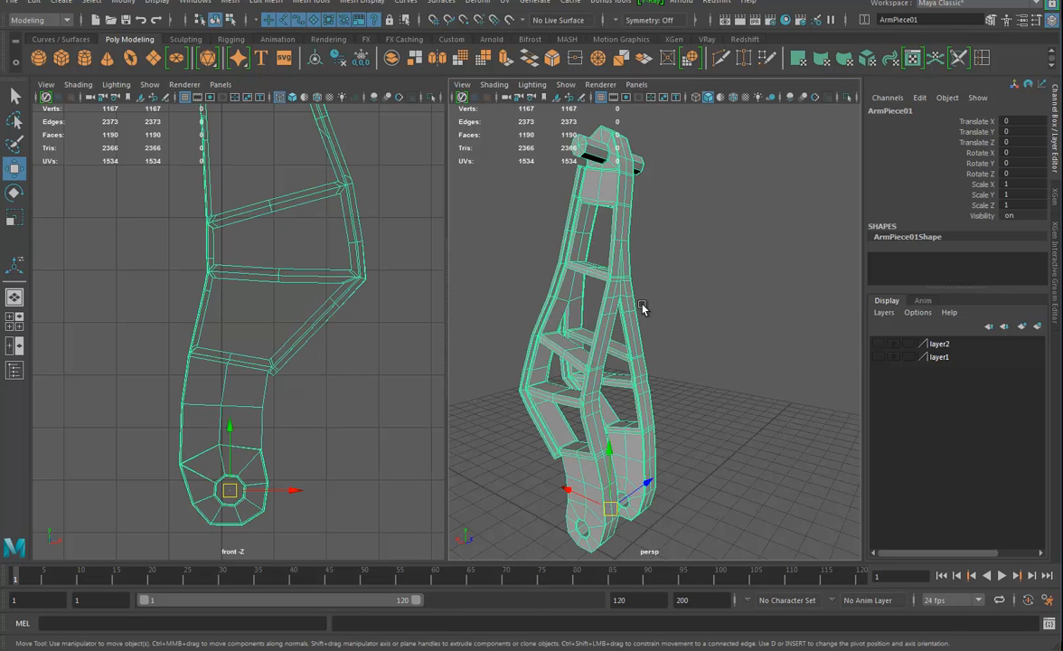
pyautogui.keyDown('alt'); pyautogui.moveTo(593, 309); pyautogui.dragTo(637, 323); pyautogui.keyUp('alt')
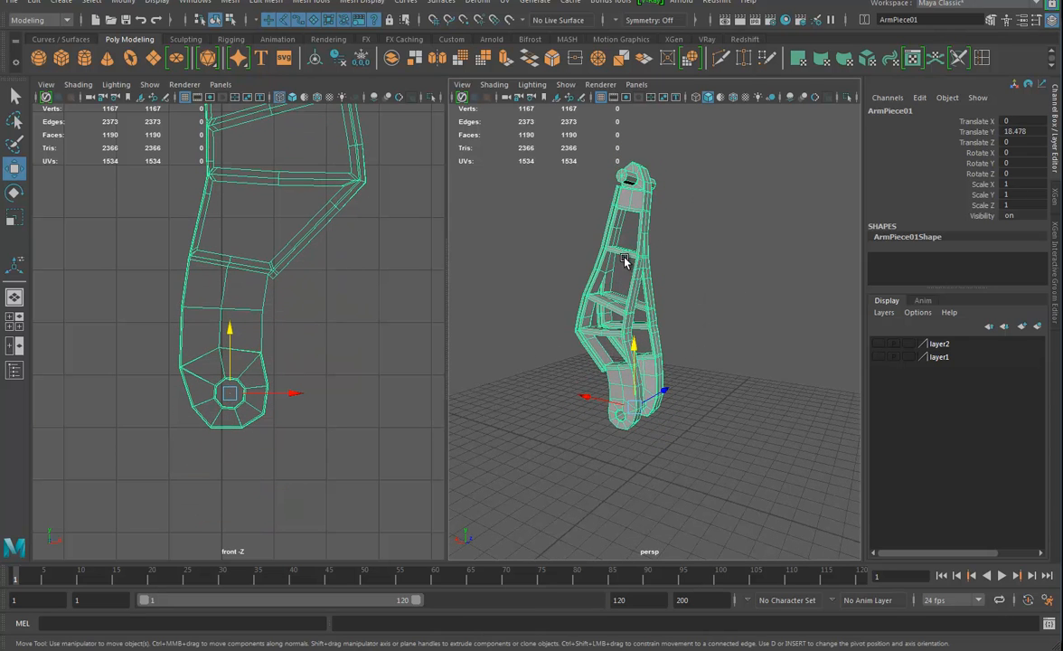
pyautogui.keyDown('alt'); pyautogui.moveTo(657, 255); pyautogui.dragTo(710, 281); pyautogui.keyUp('alt')
# Duplicate the arm piece and move the copy down and aside to Translate X -21.13, Translate Y -38.775
pyautogui.hotkey('ctrl', 'd')
pyautogui.moveTo(635, 348); pyautogui.dragTo(629, 308)
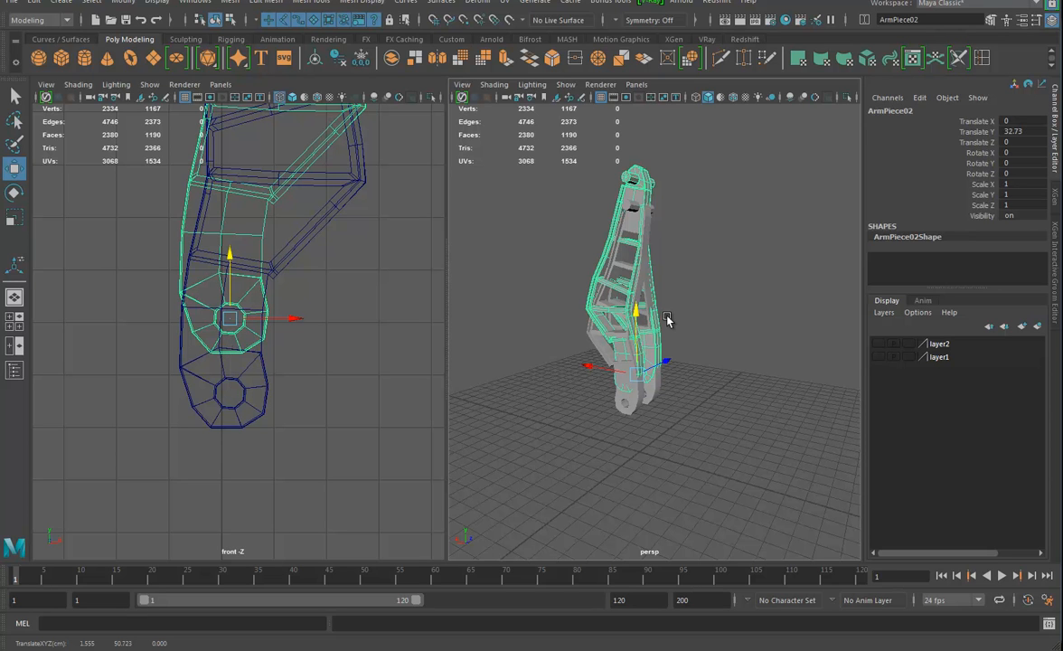
pyautogui.moveTo(634, 320); pyautogui.dragTo(630, 428)
pyautogui.scroll(-3, 298, 334)
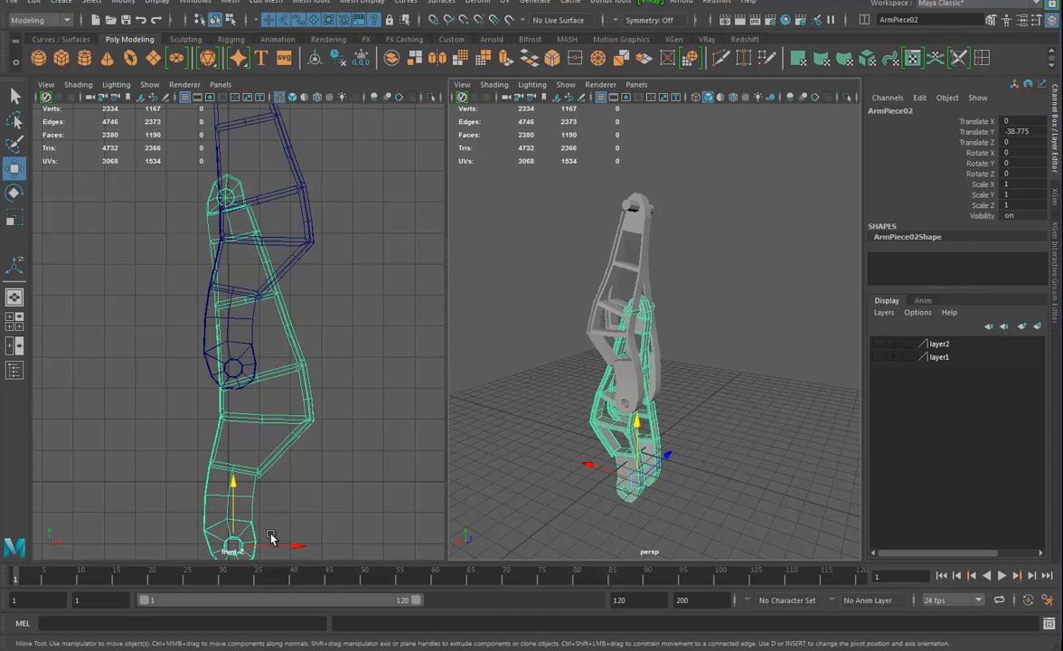
pyautogui.moveTo(299, 545); pyautogui.dragTo(230, 545)
# Snap the copy's pivot to its upper pin centre and place that pin in the first arm's lower hinge hole at Translate X 2.958, Y -94.666
pyautogui.press('d')
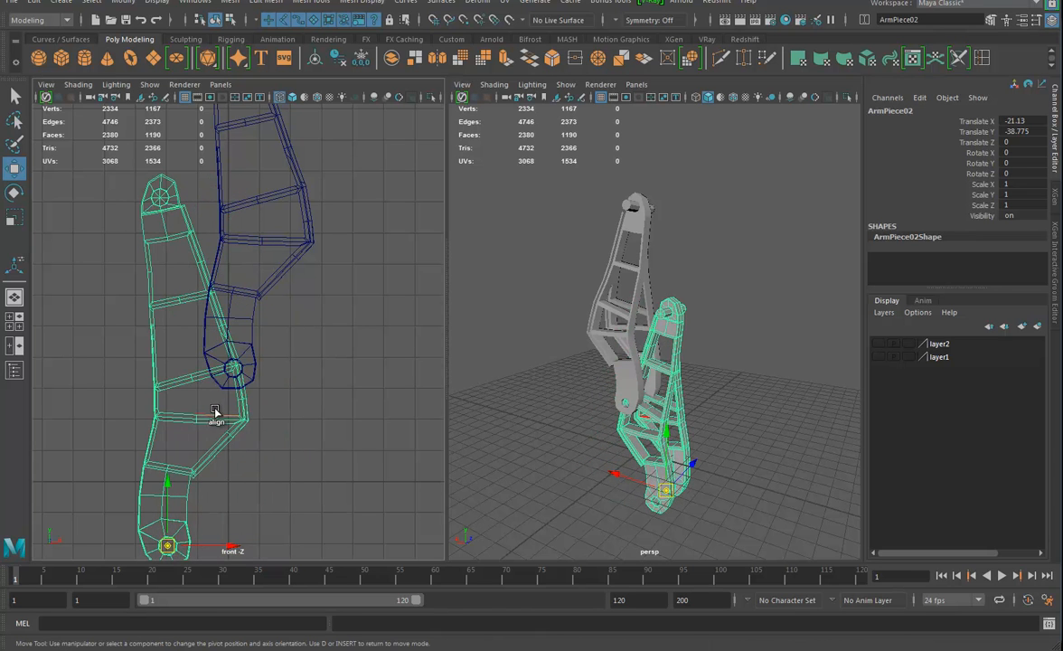
pyautogui.moveTo(157, 464); pyautogui.dragTo(160, 201)
pyautogui.press('d')
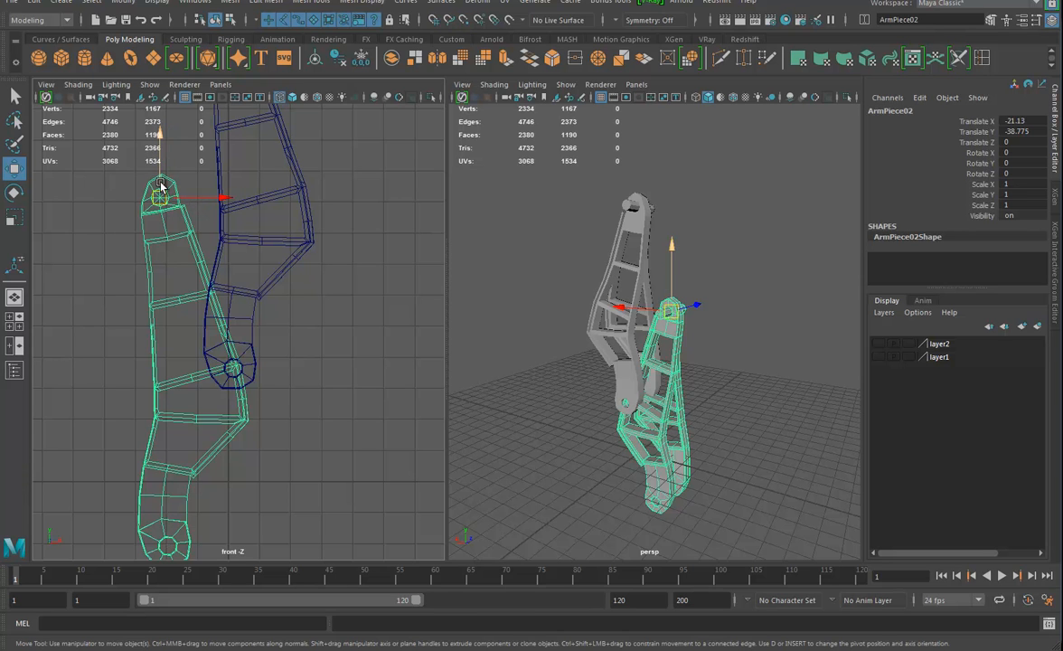
pyautogui.moveTo(157, 177); pyautogui.dragTo(295, 384)
# Delete the faces across the middle of the lower arm copy, just below its upper hinge section
pyautogui.keyDown('alt'); pyautogui.moveTo(675, 431); pyautogui.dragTo(635, 381); pyautogui.keyUp('alt')
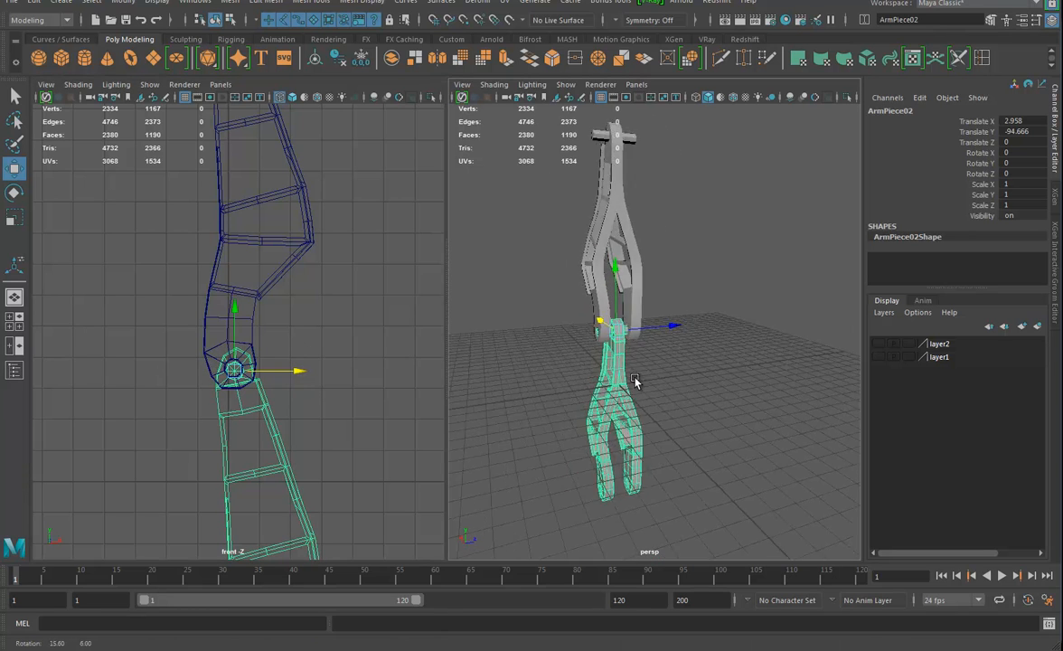
pyautogui.keyDown('alt'); pyautogui.moveTo(636, 382); pyautogui.dragTo(700, 414, button='right'); pyautogui.keyUp('alt')
pyautogui.keyDown('alt'); pyautogui.moveTo(652, 433); pyautogui.dragTo(678, 358, button='middle'); pyautogui.keyUp('alt')
pyautogui.keyDown('alt'); pyautogui.moveTo(703, 421); pyautogui.dragTo(674, 394); pyautogui.keyUp('alt')
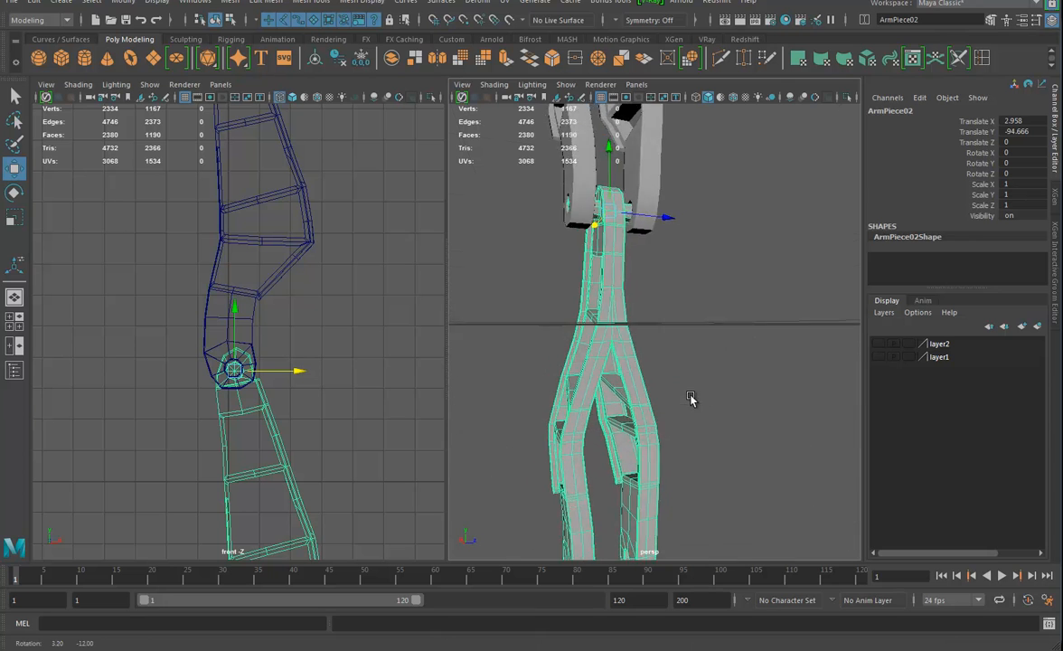
pyautogui.rightClick(617, 367)
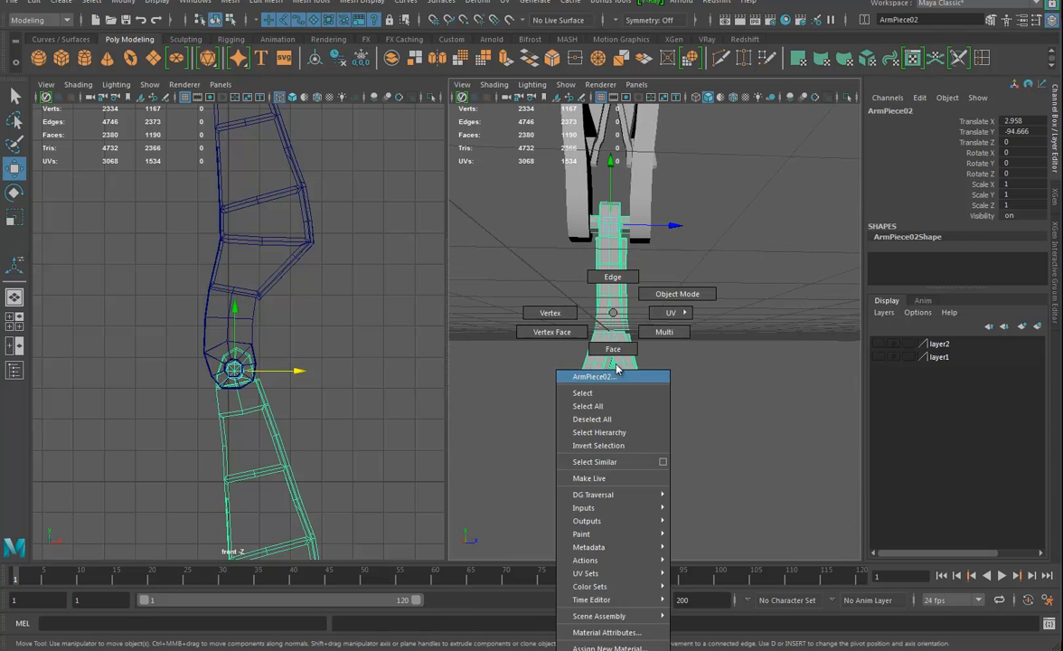
pyautogui.click(656, 299)
pyautogui.moveTo(655, 327); pyautogui.dragTo(531, 441)
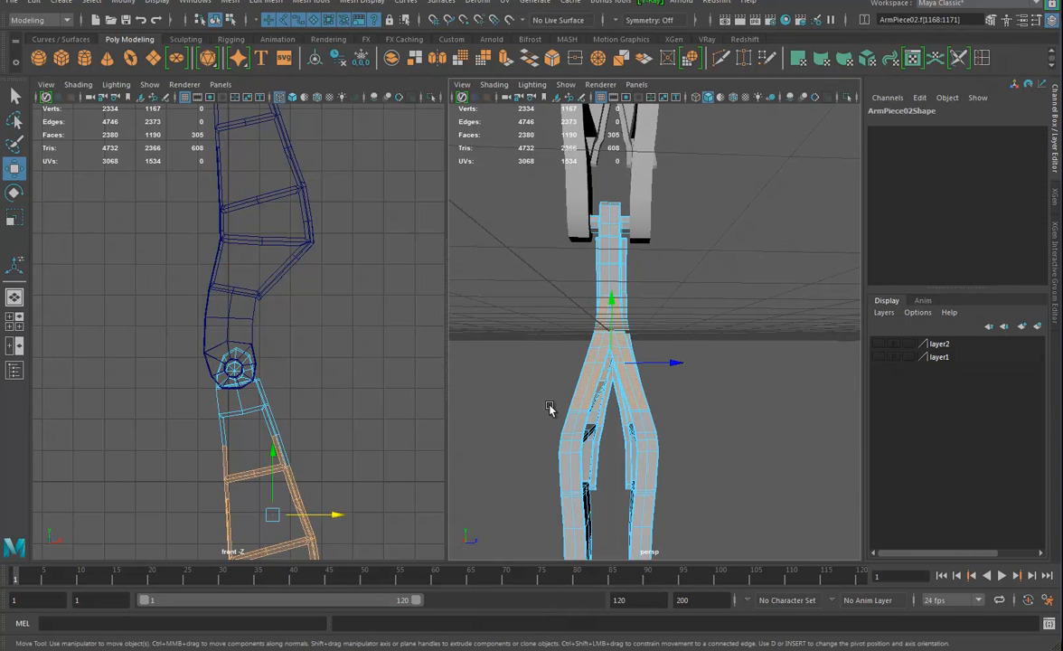
pyautogui.press('Delete')
# Delete the remaining disconnected lower faces of the arm copy, keeping only the hinge section and its two leg stubs
pyautogui.moveTo(687, 362); pyautogui.dragTo(414, 514)
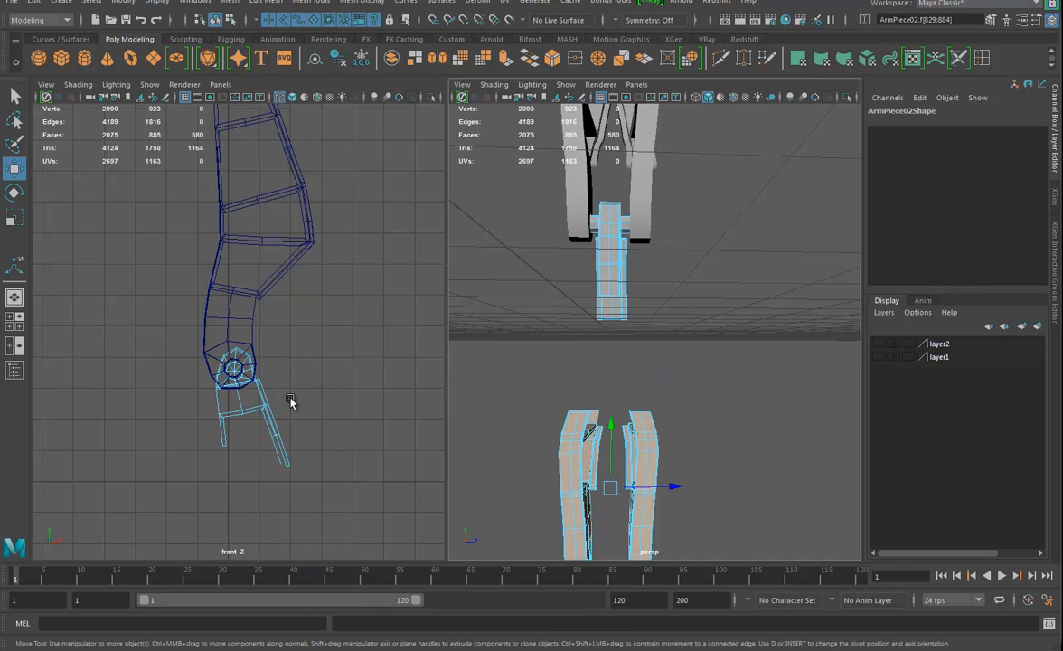
pyautogui.scroll(-5, 663, 485)
pyautogui.doubleClick(650, 396)
pyautogui.press('Delete')
pyautogui.click(637, 385)
pyautogui.press('Delete')
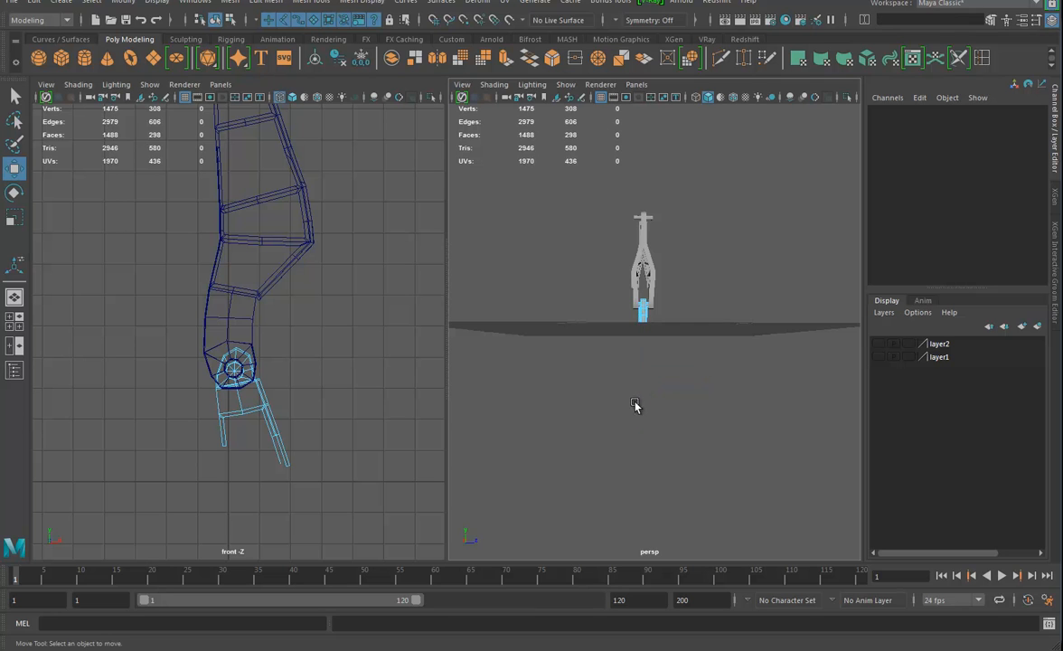
# Shorten the longer slanted leg stub by deleting the faces at its lower end
pyautogui.keyDown('alt'); pyautogui.moveTo(630, 370); pyautogui.dragTo(713, 358); pyautogui.keyUp('alt')
pyautogui.keyDown('alt'); pyautogui.moveTo(714, 359); pyautogui.dragTo(833, 409, button='right'); pyautogui.keyUp('alt')
pyautogui.keyDown('alt'); pyautogui.moveTo(730, 308); pyautogui.dragTo(671, 342); pyautogui.keyUp('alt')
pyautogui.keyDown('alt'); pyautogui.moveTo(671, 342); pyautogui.dragTo(747, 382, button='right'); pyautogui.keyUp('alt')
pyautogui.keyDown('alt'); pyautogui.moveTo(747, 382); pyautogui.dragTo(553, 392); pyautogui.keyUp('alt')
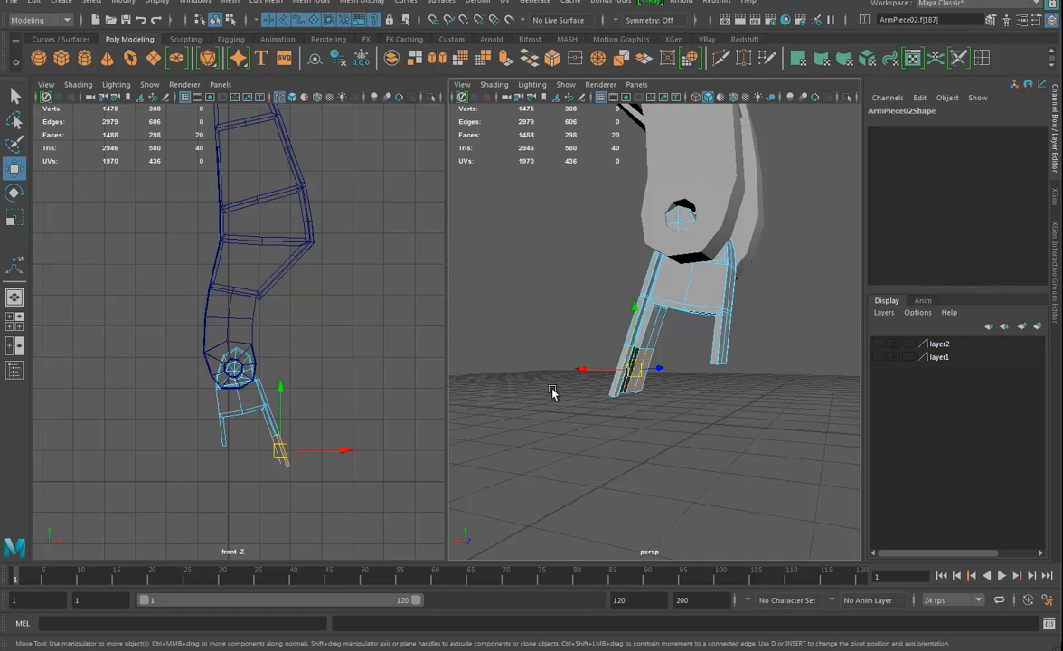
pyautogui.press('Delete')
pyautogui.keyDown('alt'); pyautogui.moveTo(733, 375); pyautogui.dragTo(654, 349); pyautogui.keyUp('alt')
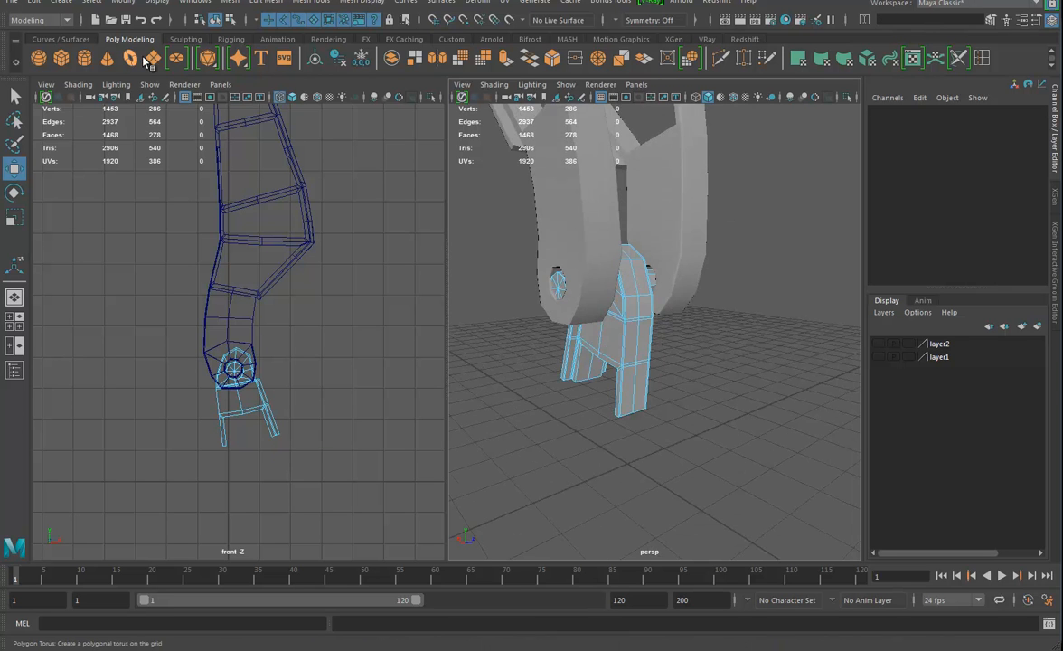
pyautogui.click(84, 57)
pyautogui.press('r')
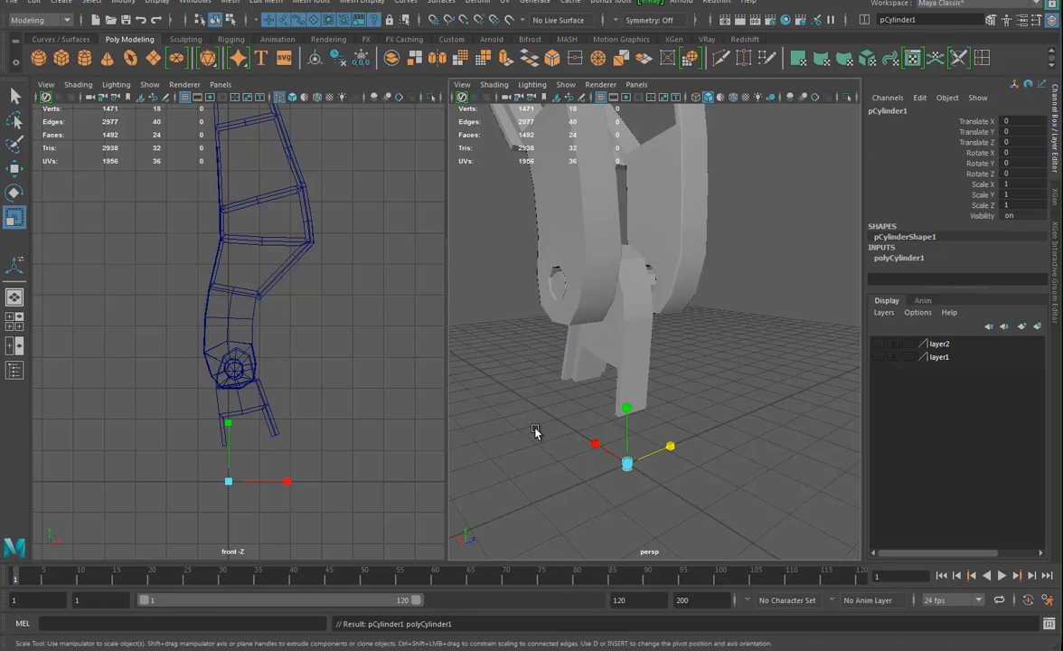
pyautogui.moveTo(627, 464); pyautogui.dragTo(804, 458)
pyautogui.moveTo(624, 406); pyautogui.dragTo(627, 462)
pyautogui.keyDown('alt'); pyautogui.moveTo(690, 489); pyautogui.dragTo(714, 376, button='middle'); pyautogui.keyUp('alt')
pyautogui.keyDown('alt'); pyautogui.moveTo(715, 376); pyautogui.dragTo(739, 371); pyautogui.keyUp('alt')
pyautogui.keyDown('alt'); pyautogui.moveTo(739, 370); pyautogui.dragTo(774, 361, button='right'); pyautogui.keyUp('alt')
pyautogui.moveTo(705, 312); pyautogui.dragTo(741, 296, button='right')
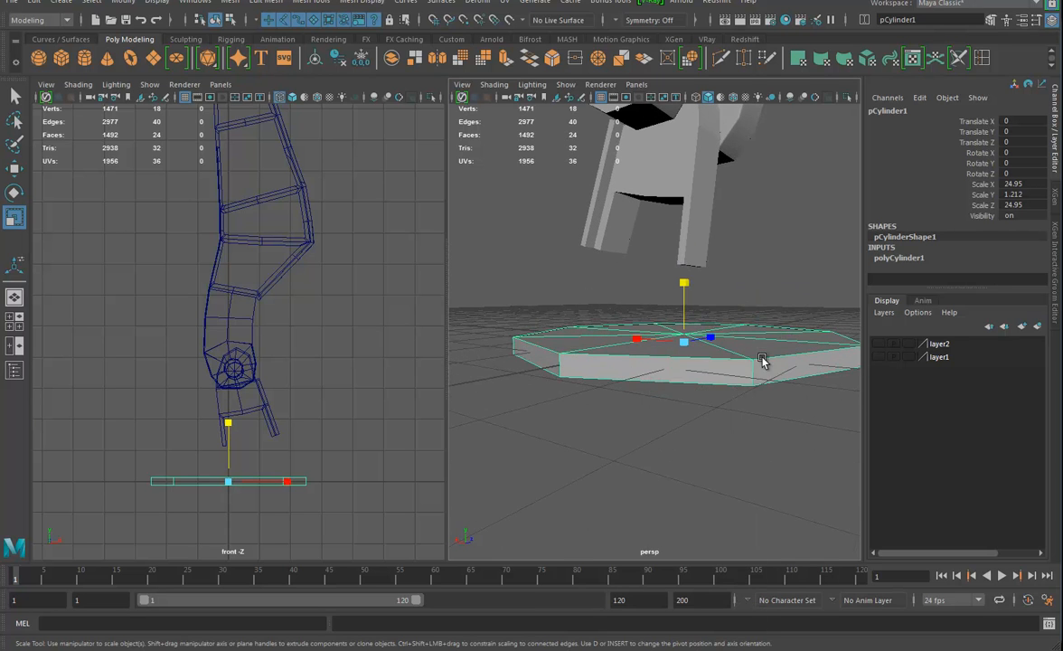
pyautogui.keyDown('alt'); pyautogui.moveTo(762, 360); pyautogui.dragTo(736, 386); pyautogui.keyUp('alt')
pyautogui.press('Delete')
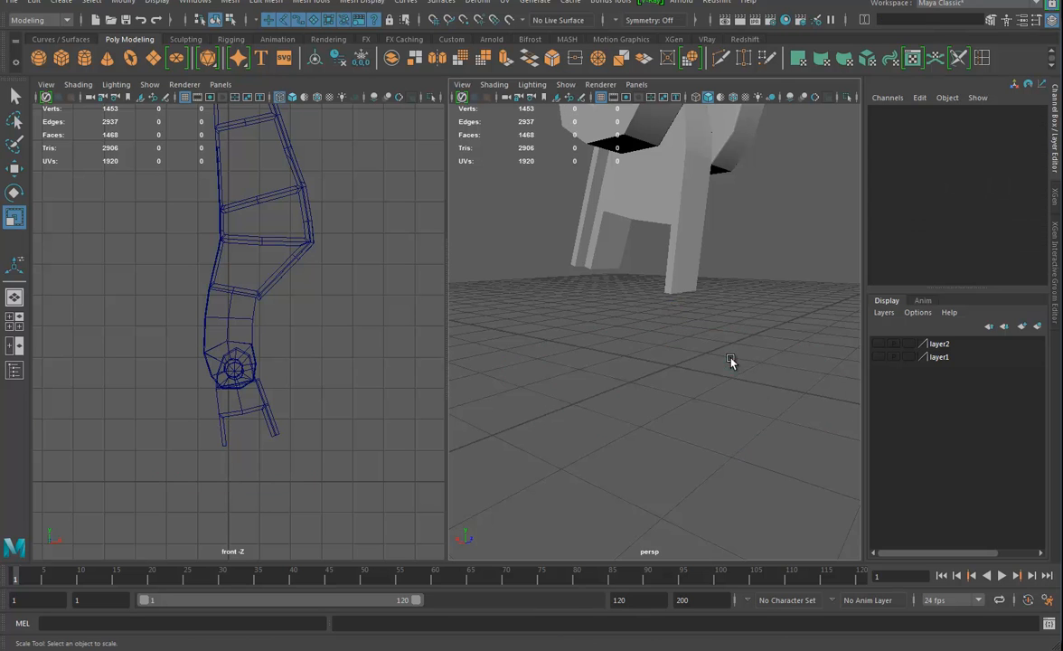
# Append a polygon to the copy's mesh between the two leg stubs' open ends, bridging one half of their width
pyautogui.click(688, 295)
pyautogui.keyDown('alt'); pyautogui.moveTo(688, 296); pyautogui.dragTo(709, 342); pyautogui.keyUp('alt')
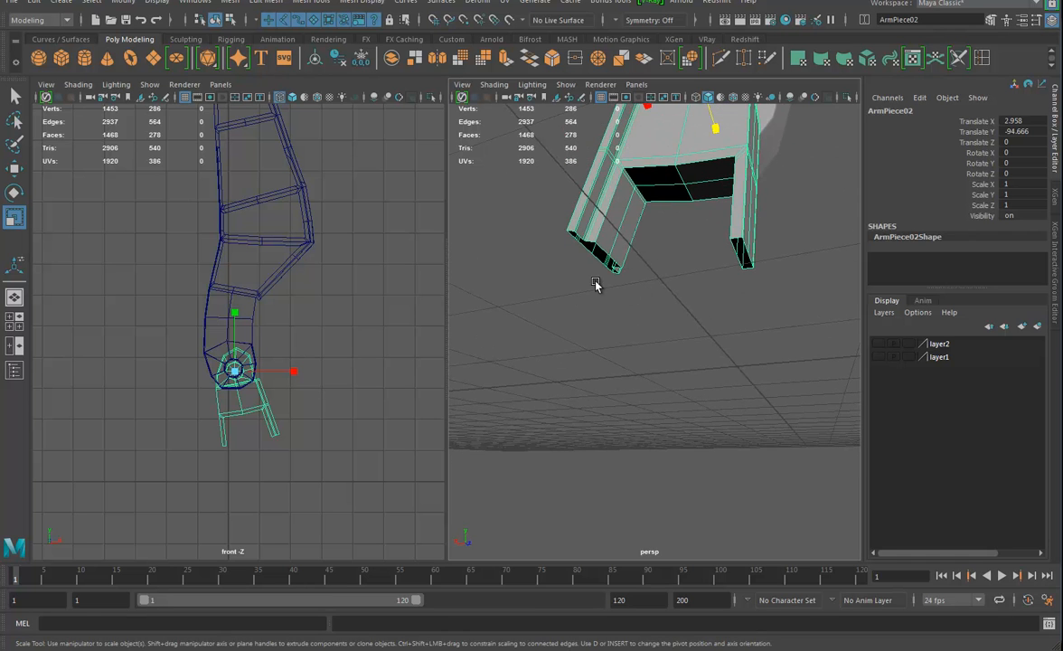
pyautogui.keyDown('alt'); pyautogui.moveTo(628, 271); pyautogui.dragTo(646, 278); pyautogui.keyUp('alt')
pyautogui.keyDown('alt'); pyautogui.moveTo(636, 291); pyautogui.dragTo(690, 280, button='right'); pyautogui.keyUp('alt')
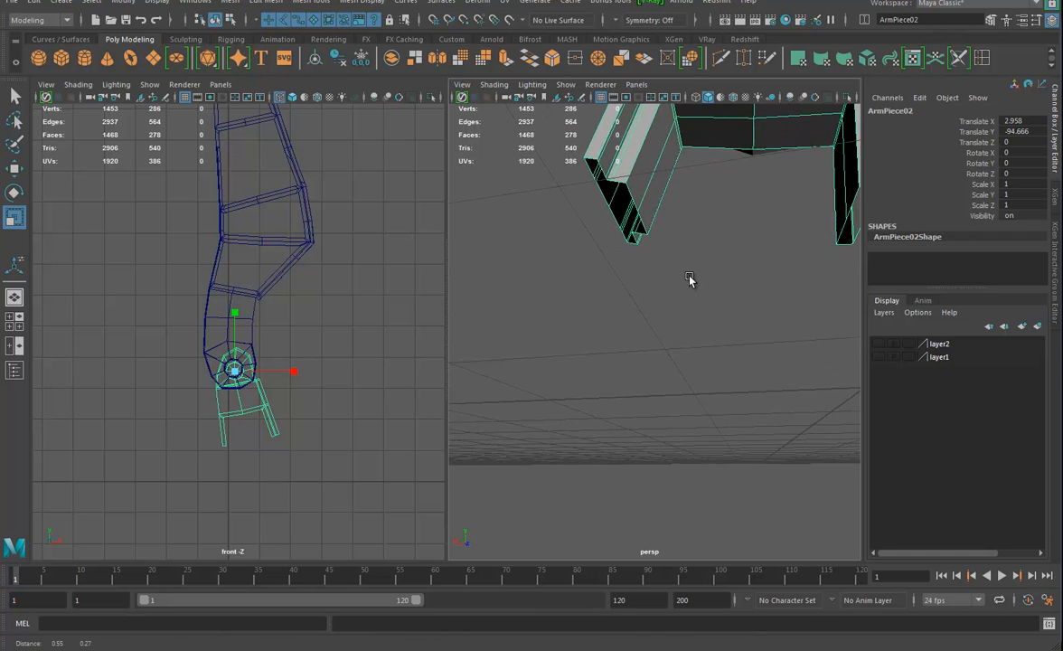
pyautogui.keyDown('alt'); pyautogui.moveTo(691, 280); pyautogui.dragTo(687, 262); pyautogui.keyUp('alt')
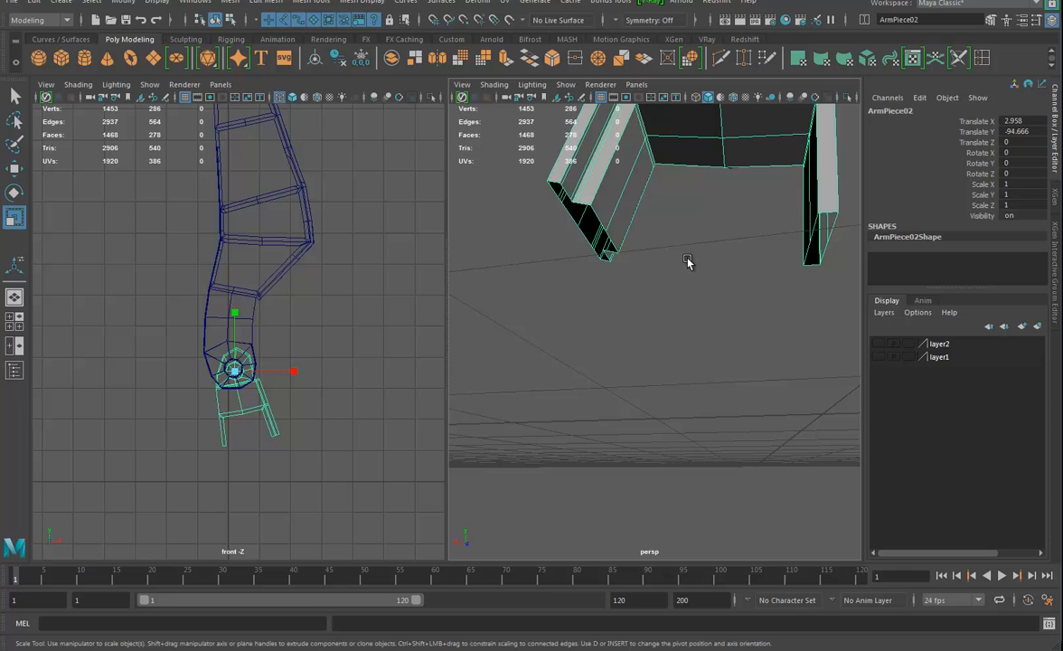
pyautogui.click(309, 3)
pyautogui.click(349, 46)
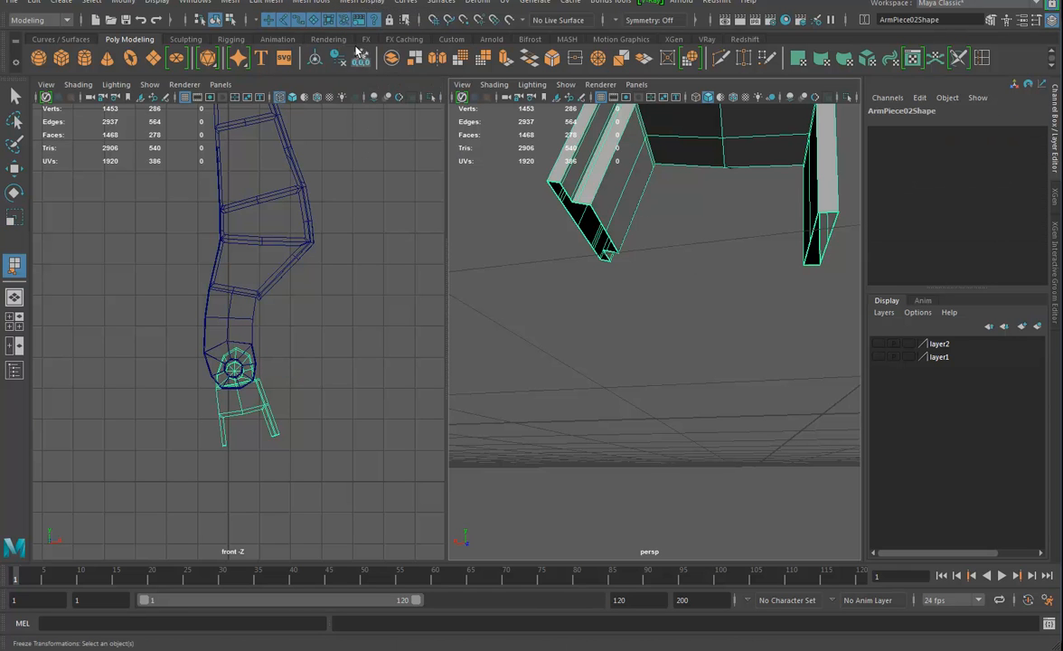
pyautogui.click(598, 218)
pyautogui.keyDown('alt'); pyautogui.moveTo(763, 245); pyautogui.dragTo(704, 234); pyautogui.keyUp('alt')
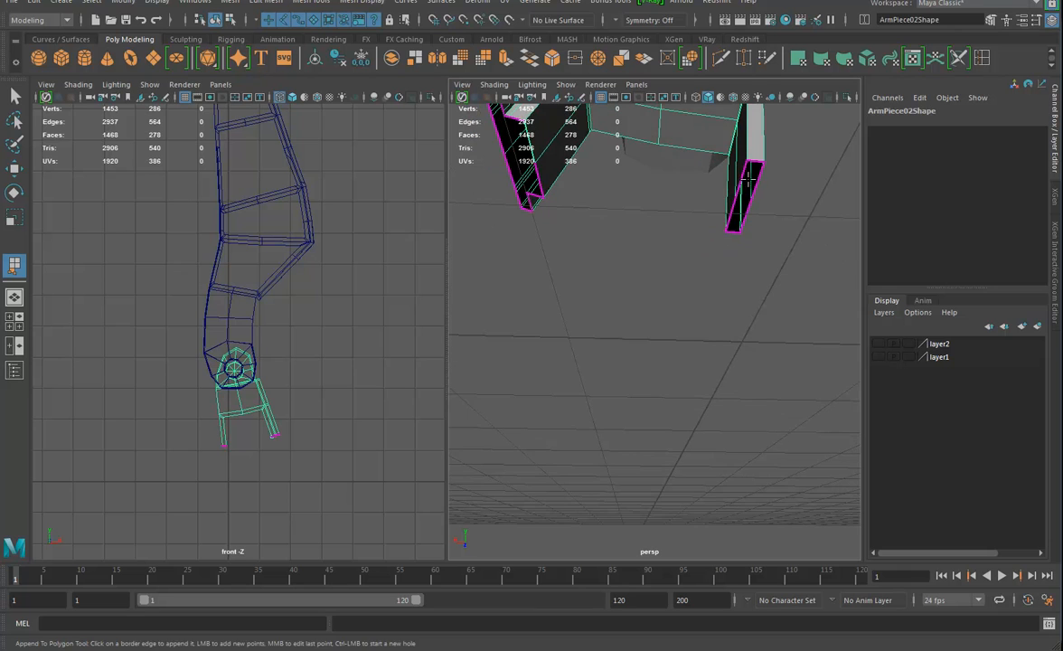
pyautogui.click(739, 181)
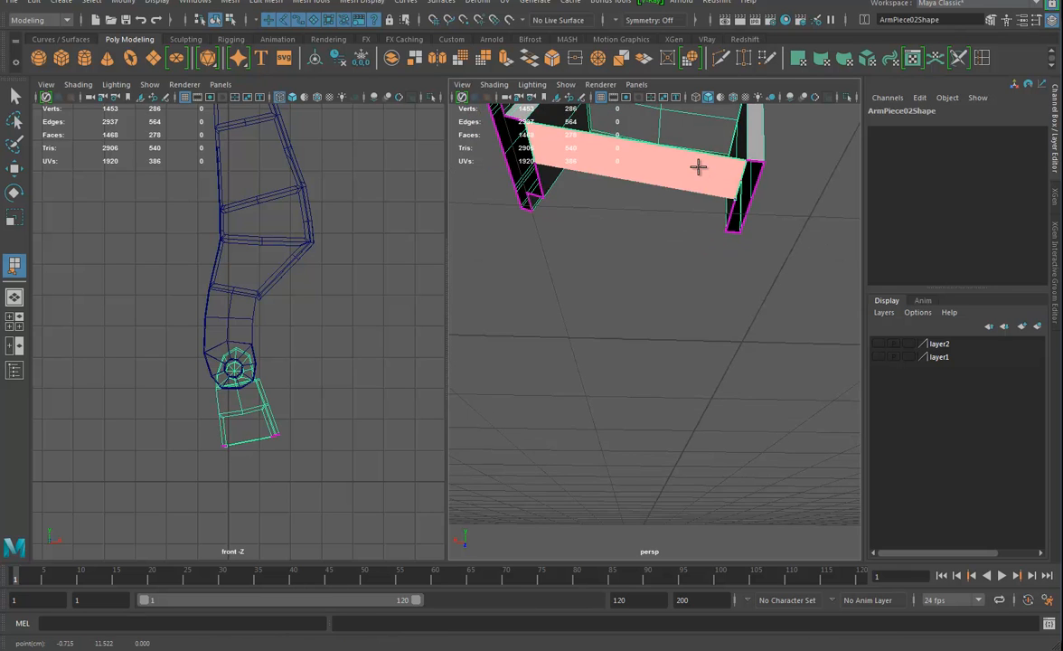
pyautogui.press('Return')
# Append a second polygon across the other half of the open ends to finish joining the two legs
pyautogui.click(537, 179)
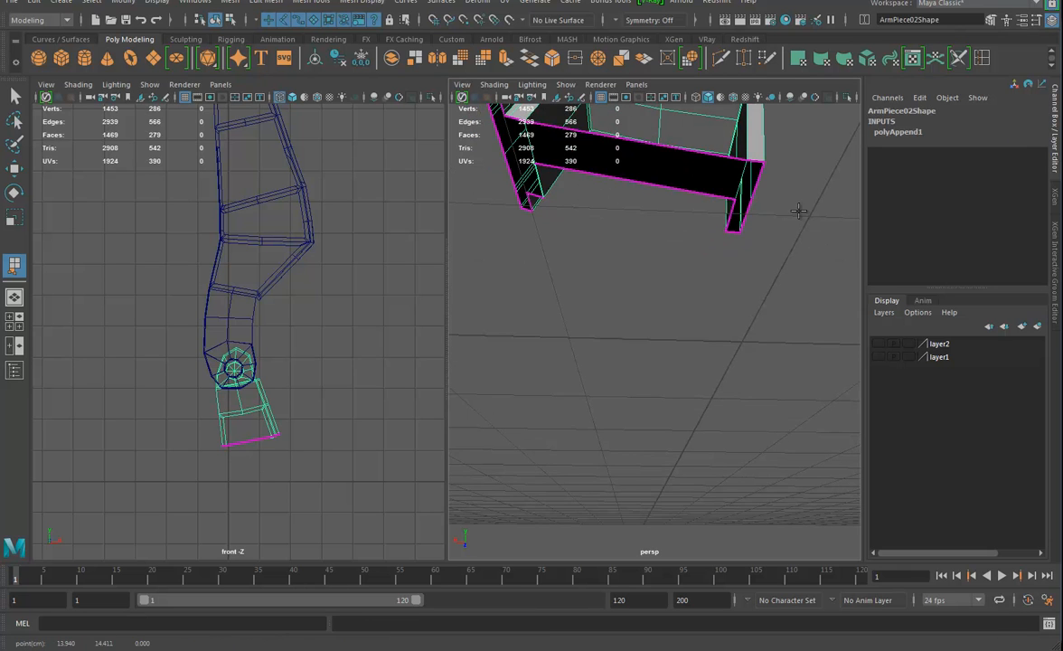
pyautogui.click(730, 208)
pyautogui.press('Return')
# Extrude the open border edge loop at the joined legs' bottom and move it straight down to form a lower section
pyautogui.press('r')
pyautogui.keyDown('alt'); pyautogui.moveTo(699, 195); pyautogui.dragTo(656, 257); pyautogui.keyUp('alt')
pyautogui.moveTo(688, 251); pyautogui.dragTo(687, 206, button='right')
pyautogui.click(662, 249)
pyautogui.keyDown('alt'); pyautogui.moveTo(605, 290); pyautogui.dragTo(624, 315); pyautogui.keyUp('alt')
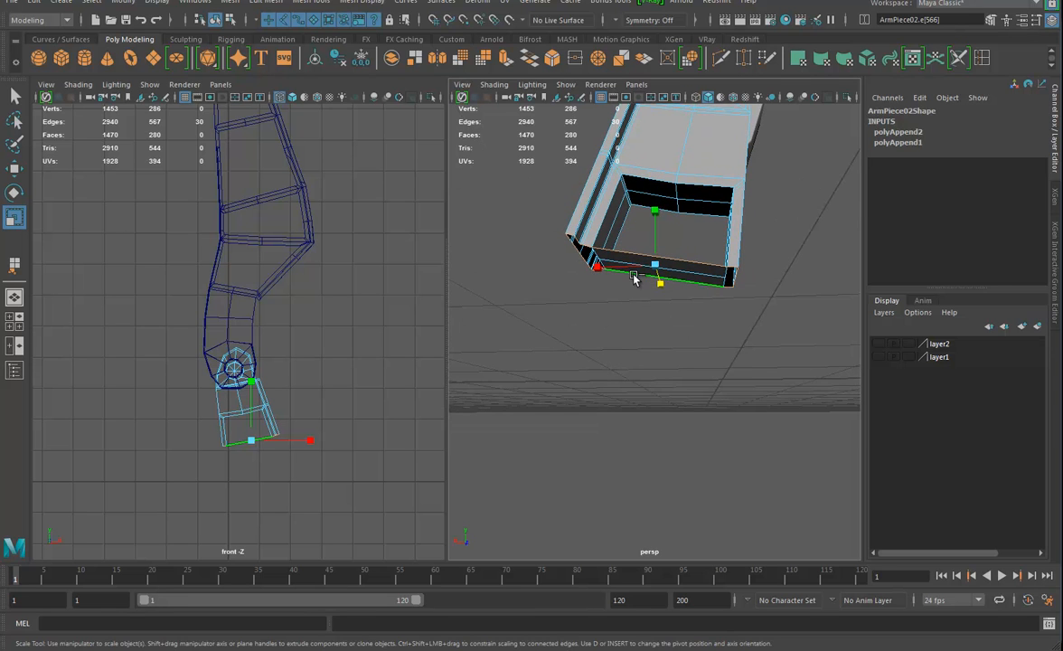
pyautogui.hotkey('ctrl', 'e')
pyautogui.moveTo(730, 331); pyautogui.dragTo(720, 398)
pyautogui.hotkey('ctrl', 'z')
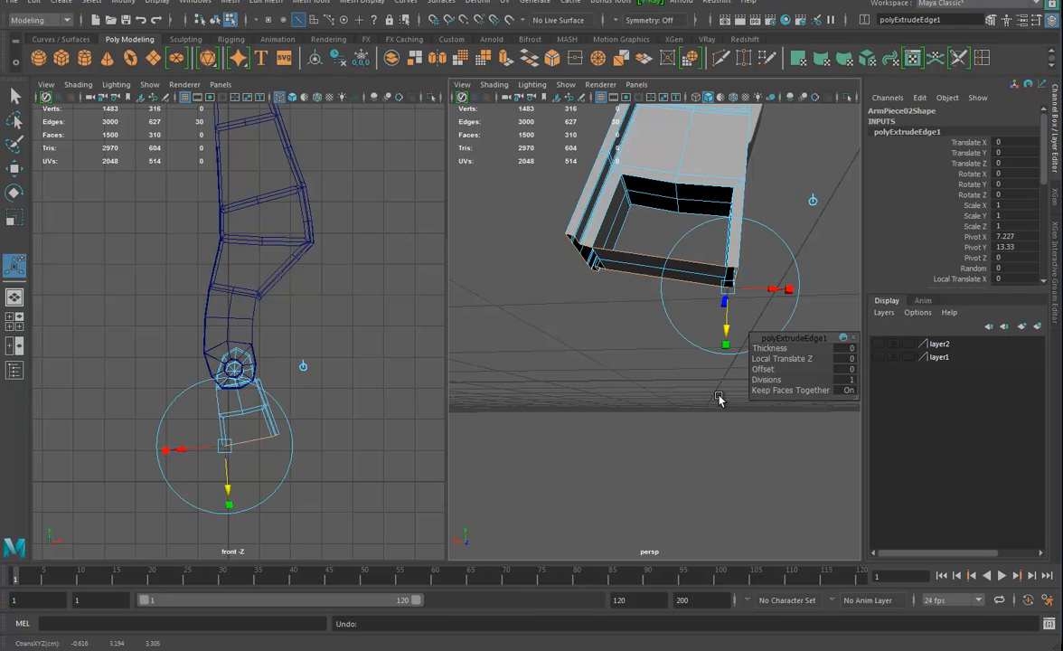
pyautogui.press('w')
pyautogui.moveTo(652, 215); pyautogui.dragTo(640, 341)
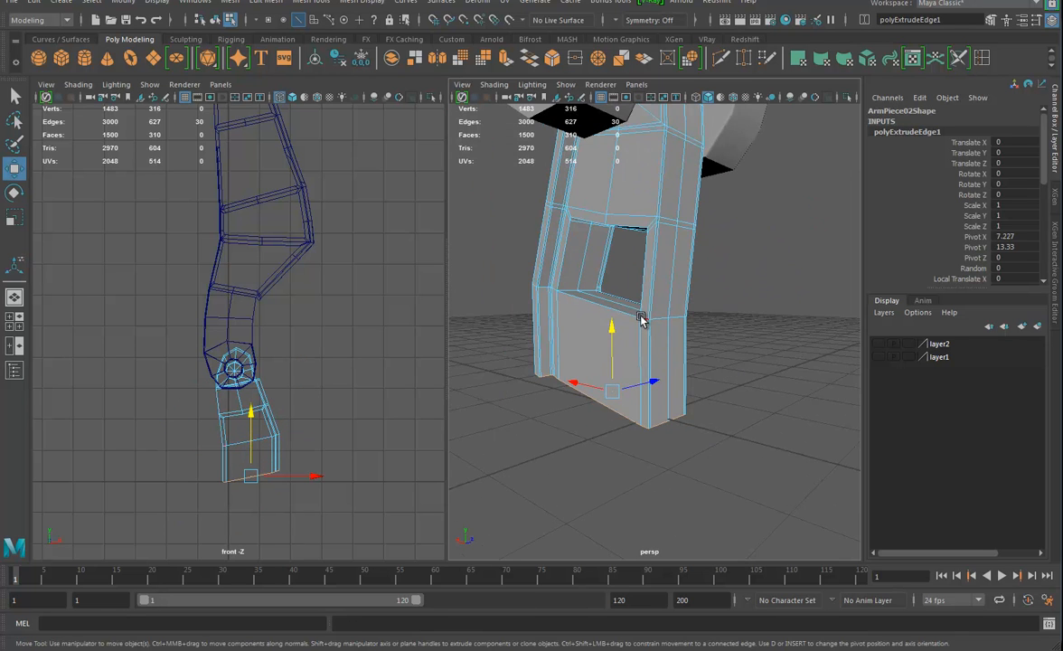
# Scale the bottom edge loop outward into a flared foot and flatten it vertically
pyautogui.press('r')
pyautogui.moveTo(612, 393); pyautogui.dragTo(665, 375)
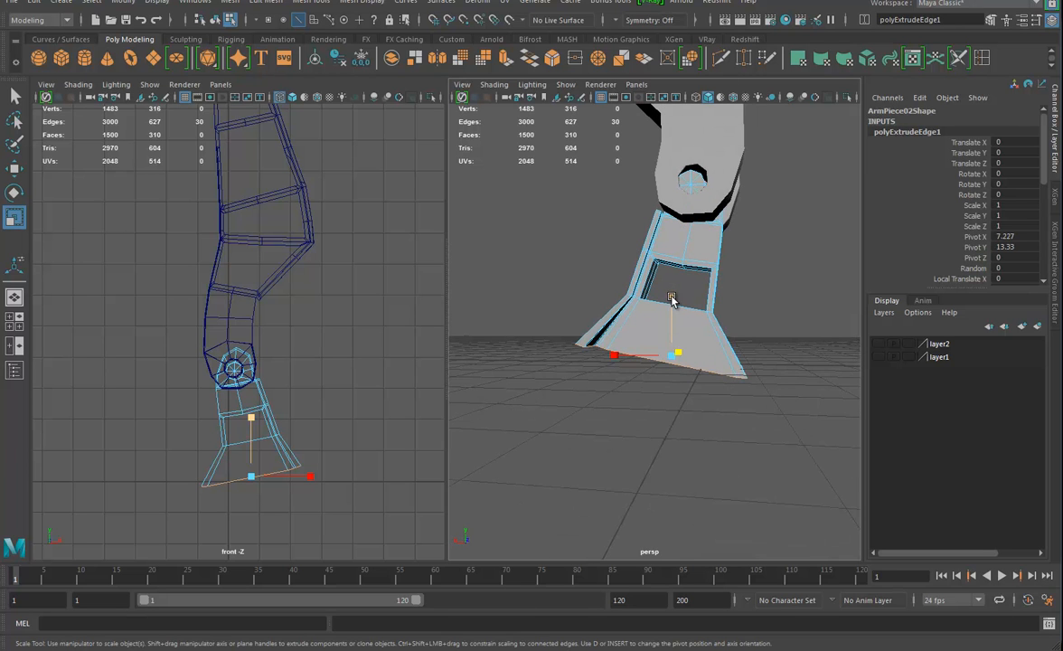
pyautogui.moveTo(671, 298); pyautogui.dragTo(672, 346)
pyautogui.keyDown('alt'); pyautogui.moveTo(702, 382); pyautogui.dragTo(680, 414); pyautogui.keyUp('alt')
# Extrude the foot's flat bottom edge loop downward into a short vertical lip
pyautogui.keyDown('alt'); pyautogui.moveTo(685, 341); pyautogui.dragTo(688, 374); pyautogui.keyUp('alt')
pyautogui.hotkey('ctrl', 'e')
pyautogui.press('w')
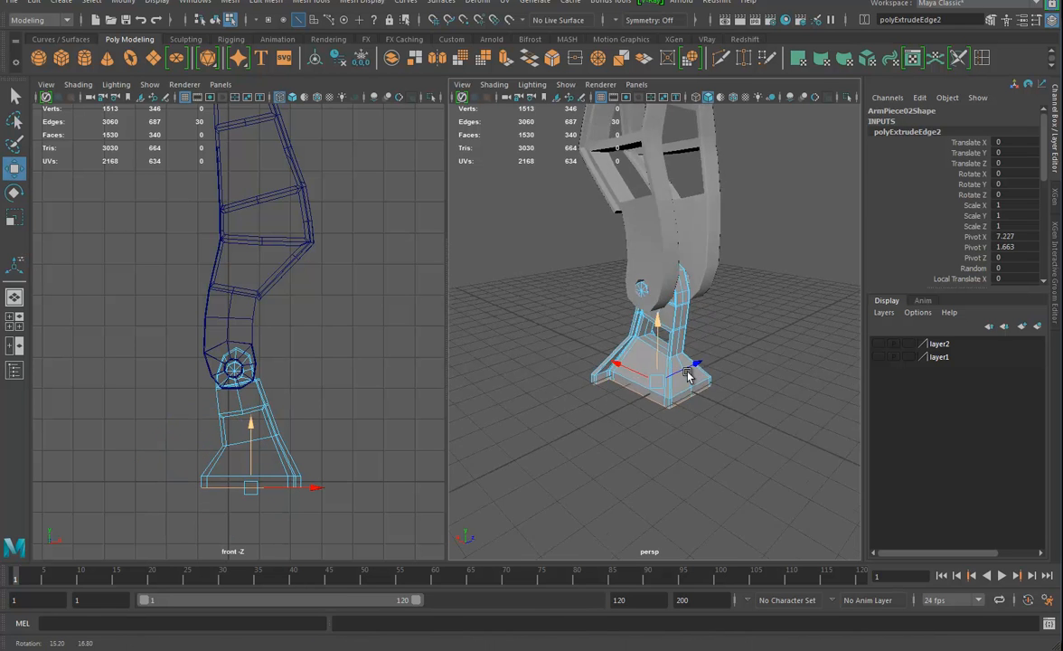
pyautogui.keyDown('alt'); pyautogui.moveTo(687, 375); pyautogui.dragTo(710, 411, button='right'); pyautogui.keyUp('alt')
pyautogui.moveTo(685, 413)
pyautogui.keyDown('alt'); pyautogui.mouseDown()
pyautogui.moveTo(607, 434)
pyautogui.moveTo(669, 407)
pyautogui.mouseUp(); pyautogui.keyUp('alt')
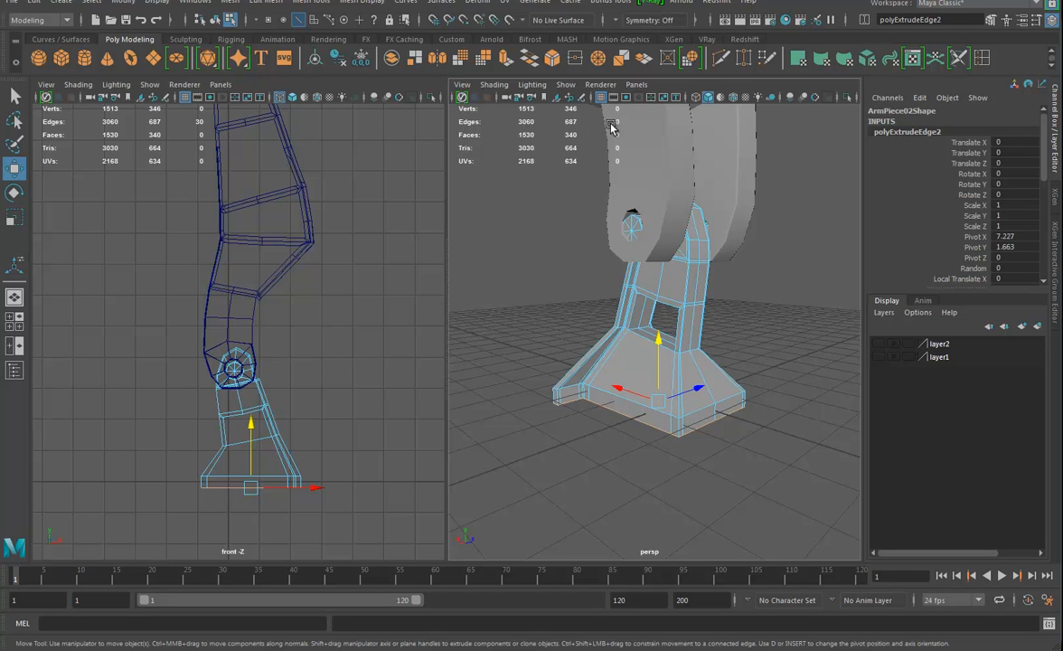
pyautogui.keyDown('alt'); pyautogui.moveTo(652, 359); pyautogui.dragTo(664, 380); pyautogui.keyUp('alt')
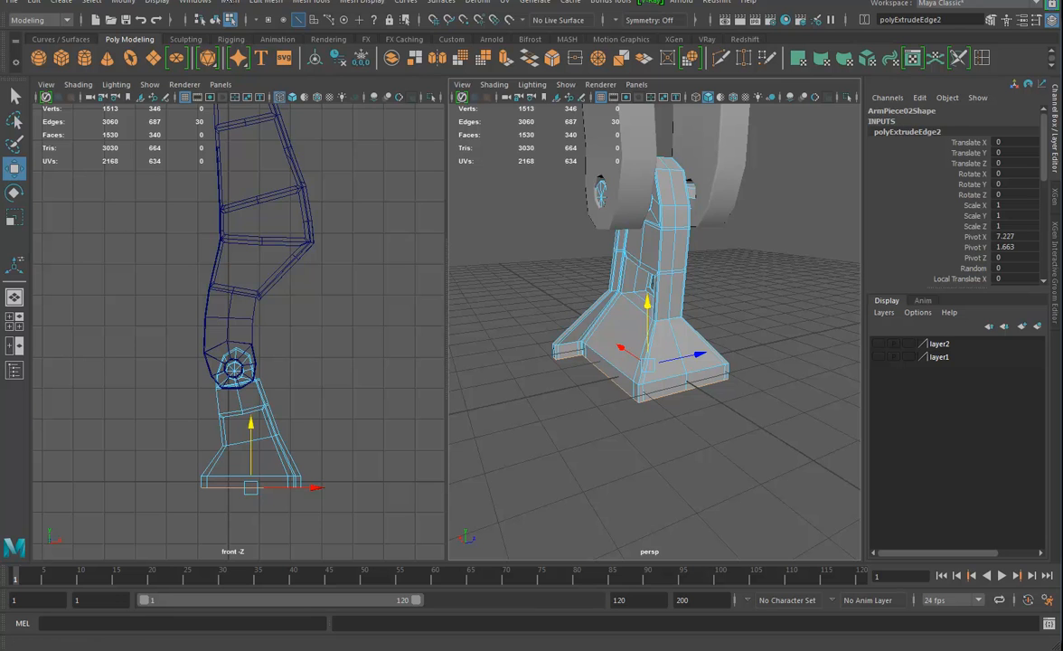
# Try to circularize the foot's bottom edge loop and scale it outward into a wide disc
pyautogui.click(267, 5)
pyautogui.click(294, 71)
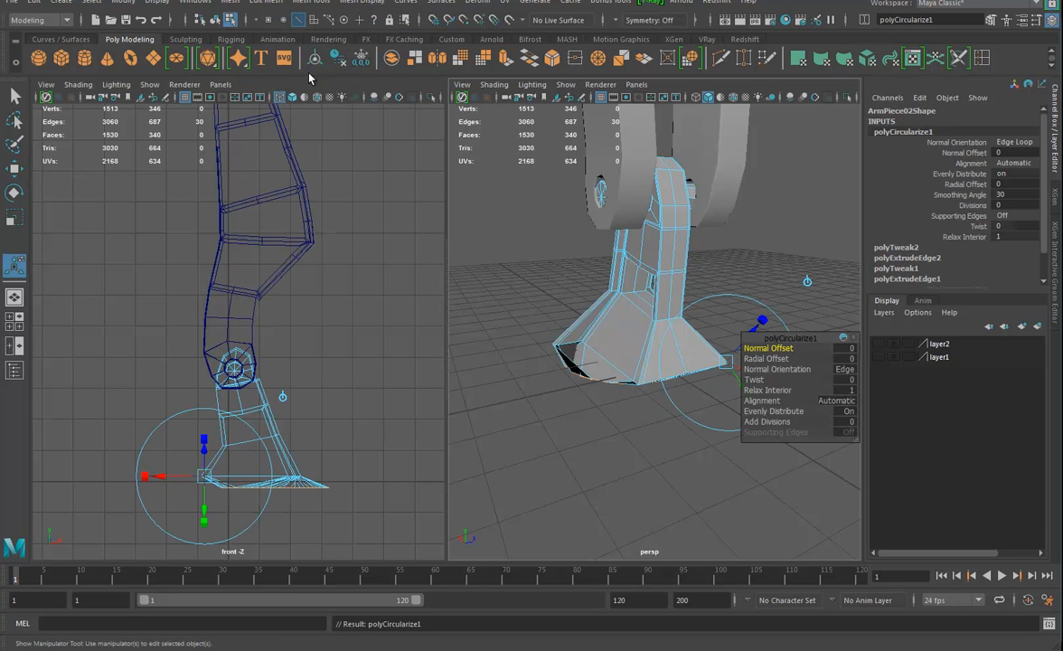
pyautogui.moveTo(571, 348)
pyautogui.keyDown('alt'); pyautogui.mouseDown()
pyautogui.moveTo(570, 299)
pyautogui.moveTo(570, 337)
pyautogui.mouseUp(); pyautogui.keyUp('alt')
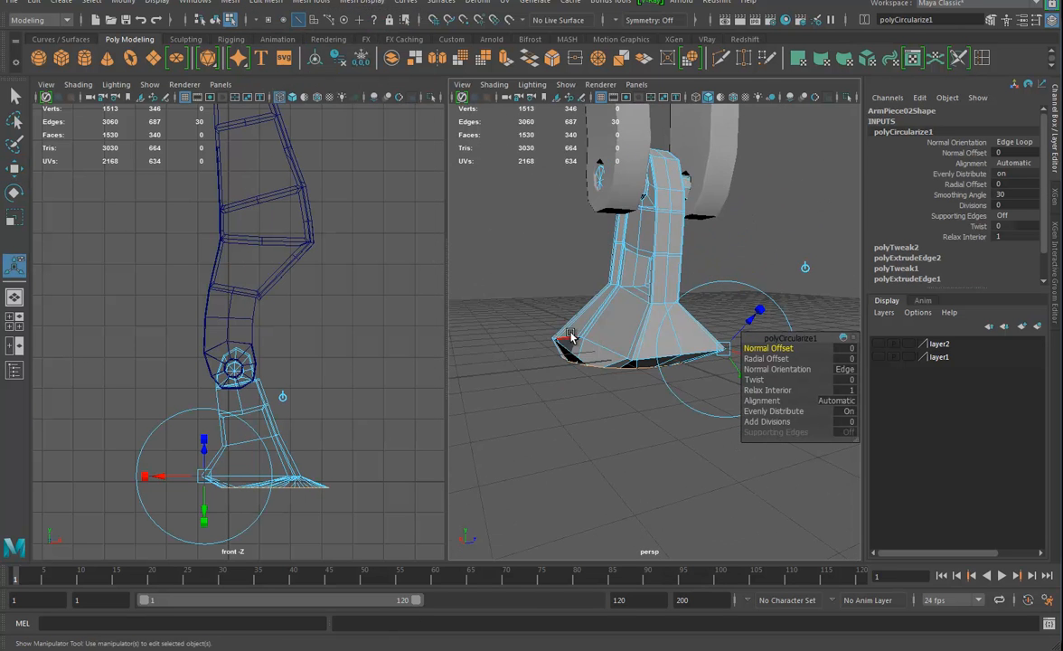
pyautogui.press('w')
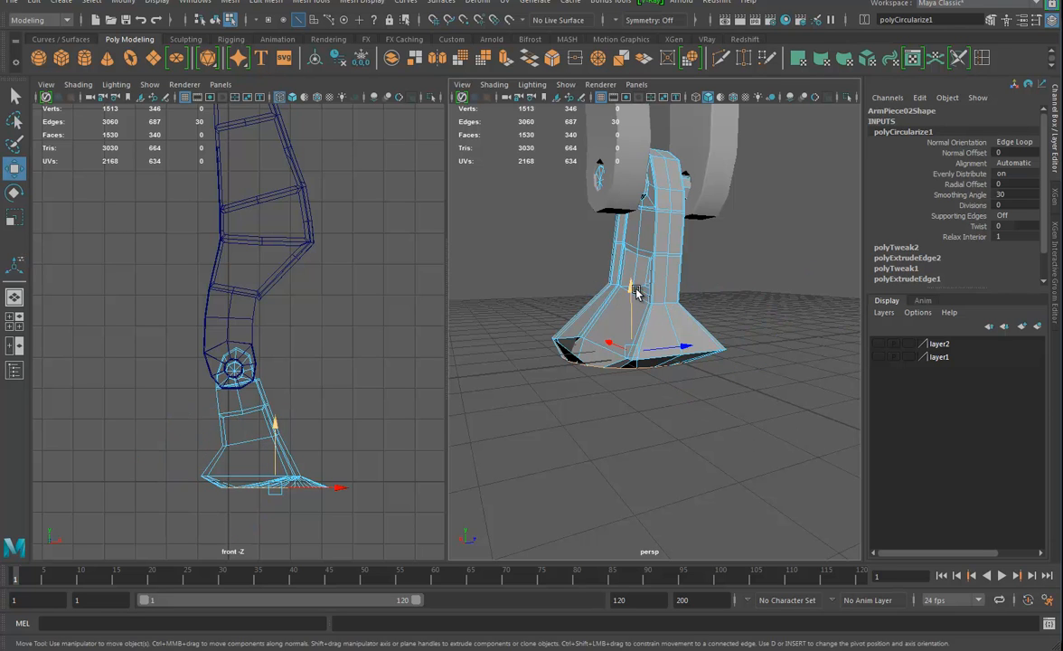
pyautogui.press('r')
pyautogui.moveTo(634, 366); pyautogui.dragTo(764, 365)
pyautogui.keyDown('alt'); pyautogui.moveTo(596, 362); pyautogui.dragTo(689, 371); pyautogui.keyUp('alt')
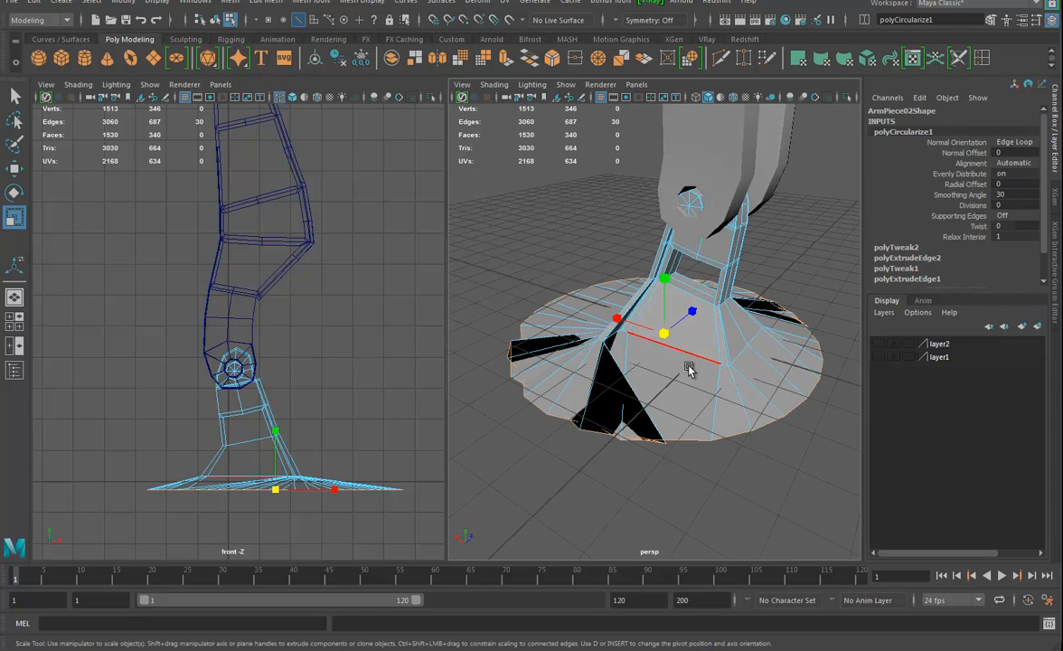
# Delete the whole ring of disc faces around the bottom of the flared foot
pyautogui.moveTo(734, 408); pyautogui.dragTo(730, 353, button='right')
pyautogui.click(723, 422)
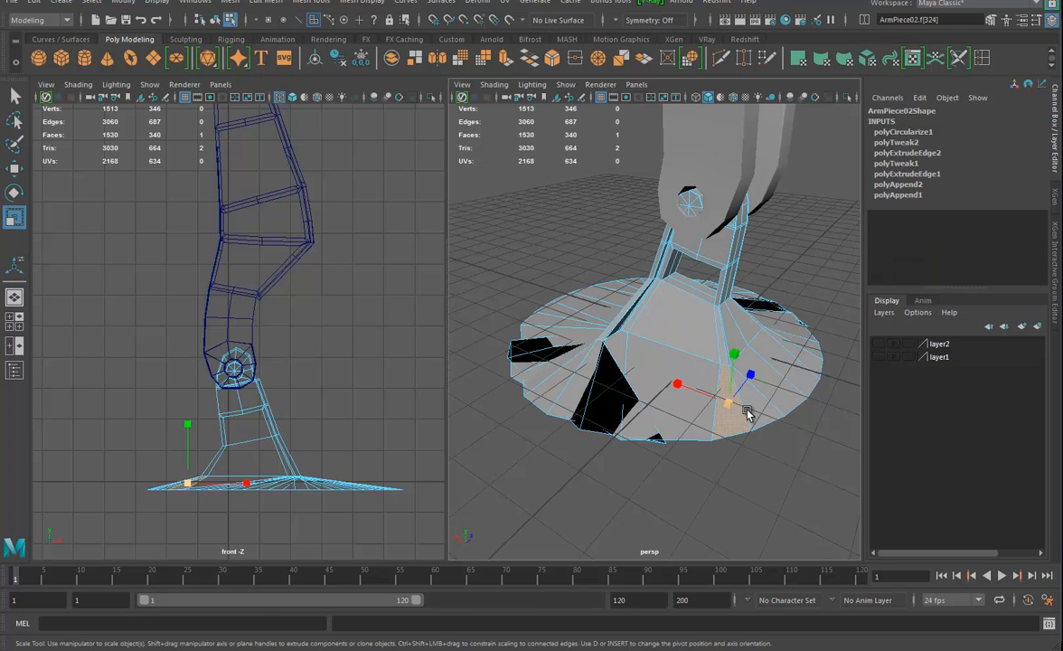
pyautogui.doubleClick(761, 409)
pyautogui.press('Delete')
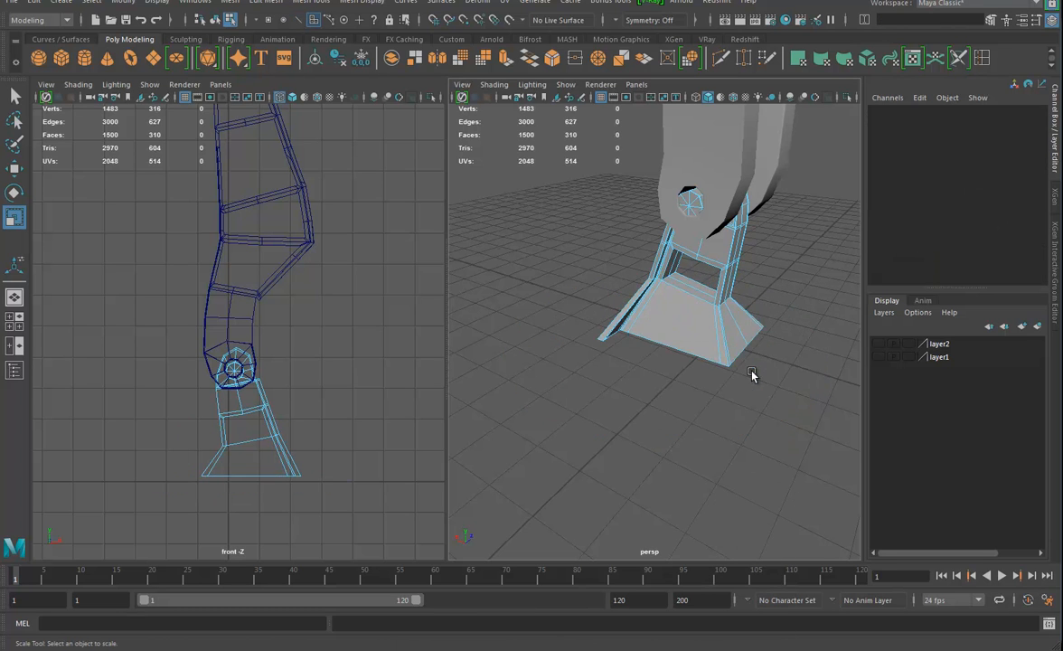
# Create a polygon cylinder as a base disc with Scale X and Z 33.355, Scale Y 4.947, lowered to Translate Y -16.934
pyautogui.keyDown('alt'); pyautogui.moveTo(704, 347); pyautogui.dragTo(687, 342); pyautogui.keyUp('alt')
pyautogui.keyDown('alt'); pyautogui.moveTo(701, 342); pyautogui.dragTo(533, 306, button='right'); pyautogui.keyUp('alt')
pyautogui.keyDown('shift'); pyautogui.moveTo(742, 359); pyautogui.dragTo(646, 365, button='right'); pyautogui.keyUp('shift')
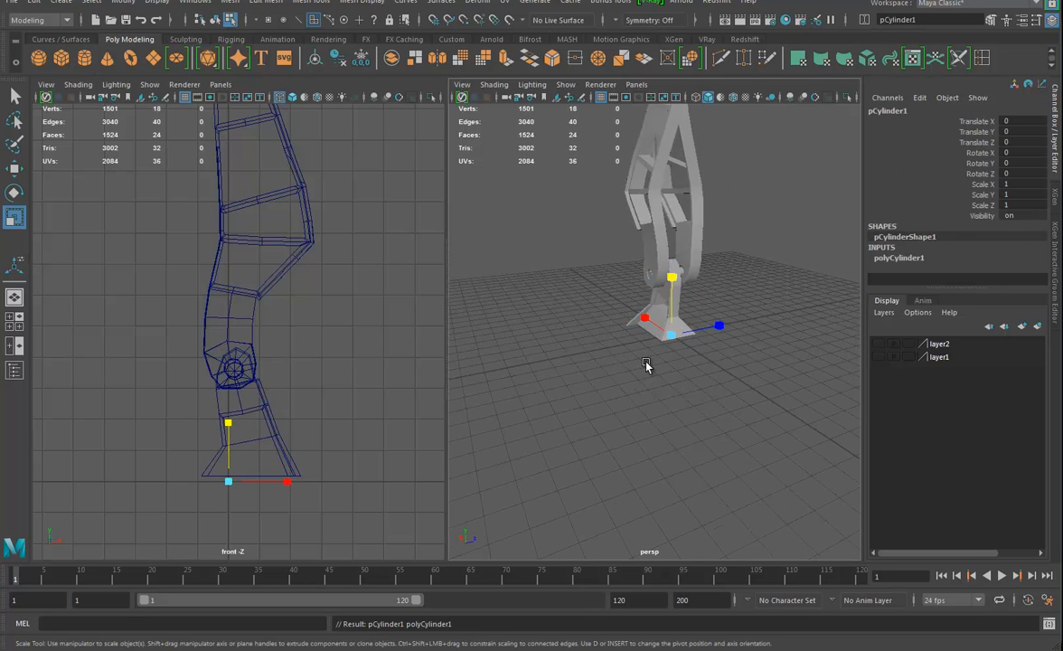
pyautogui.moveTo(673, 335)
pyautogui.mouseDown()
pyautogui.moveTo(771, 339)
pyautogui.moveTo(697, 301)
pyautogui.moveTo(672, 308)
pyautogui.moveTo(668, 333)
pyautogui.mouseUp()
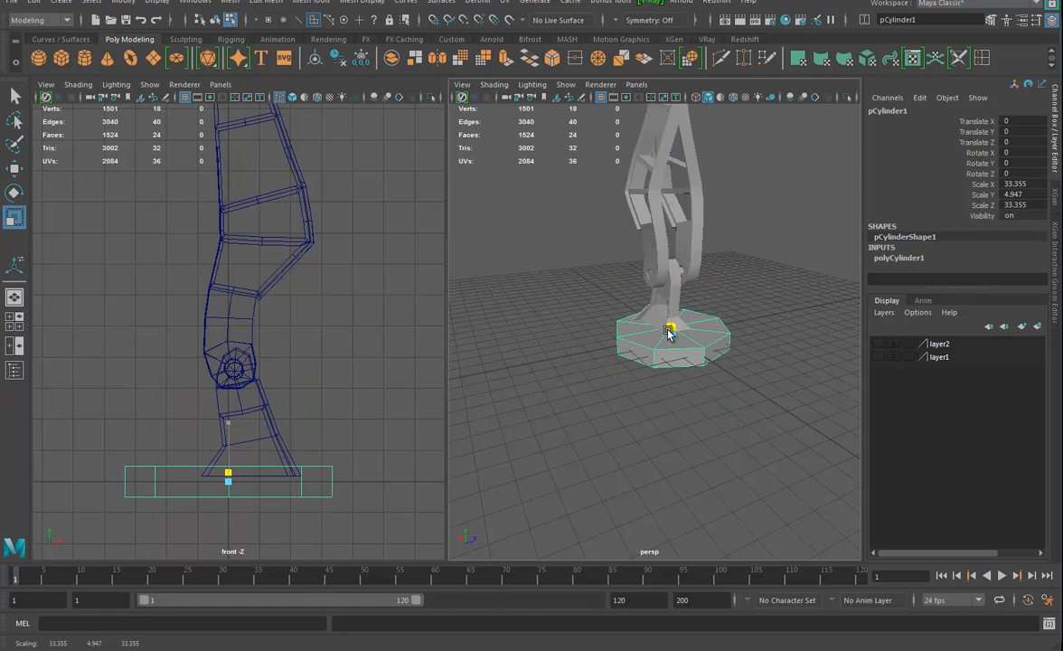
pyautogui.press('w')
pyautogui.moveTo(670, 273); pyautogui.dragTo(667, 312)
pyautogui.keyDown('alt'); pyautogui.moveTo(705, 363); pyautogui.dragTo(800, 338); pyautogui.keyUp('alt')
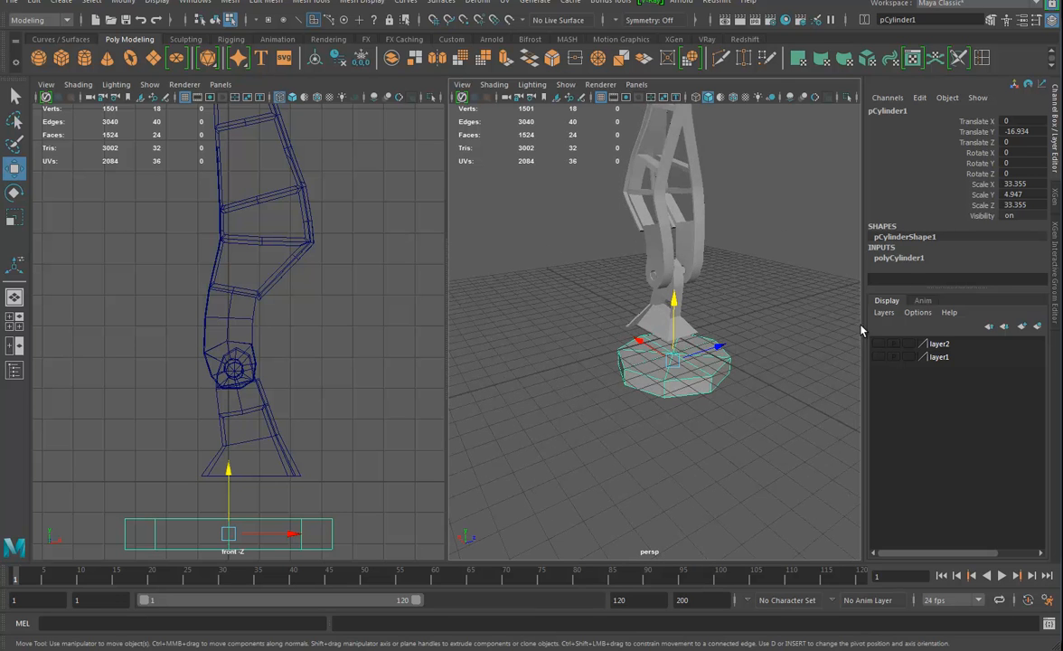
# Set the base cylinder's Subdivisions Axis to 30
pyautogui.click(898, 257)
pyautogui.click(960, 259)
pyautogui.moveTo(688, 301); pyautogui.dragTo(890, 326, button='middle')
pyautogui.keyDown('alt'); pyautogui.moveTo(630, 388); pyautogui.dragTo(695, 406, button='right'); pyautogui.keyUp('alt')
pyautogui.keyDown('alt'); pyautogui.moveTo(622, 160); pyautogui.dragTo(575, 177); pyautogui.keyUp('alt')
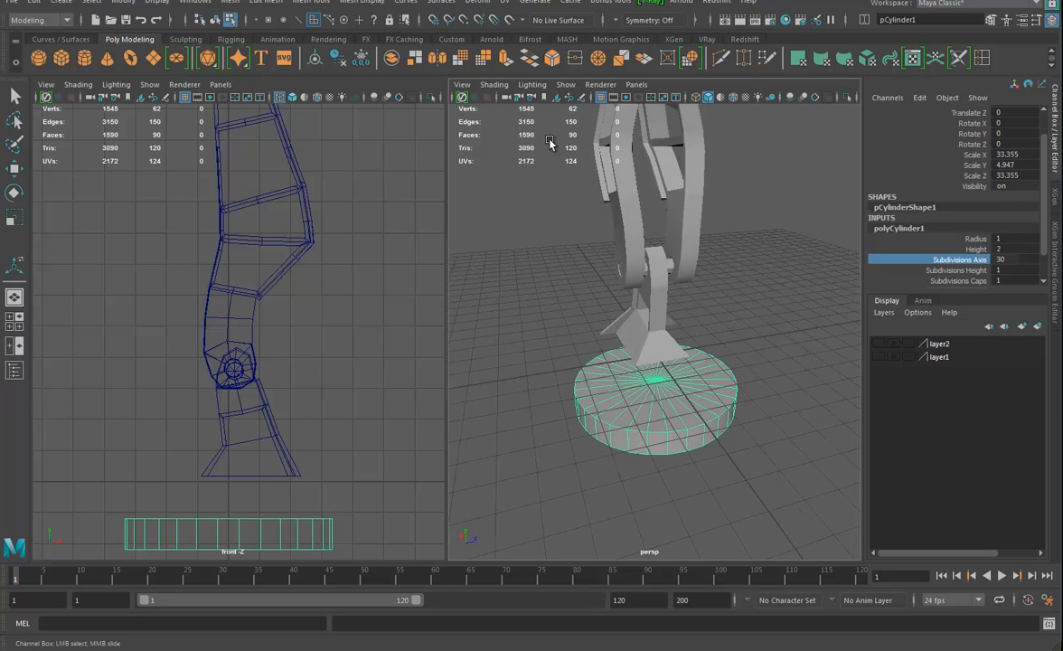
# Locate the Poly Count option among the heads-up display settings
pyautogui.click(157, 2)
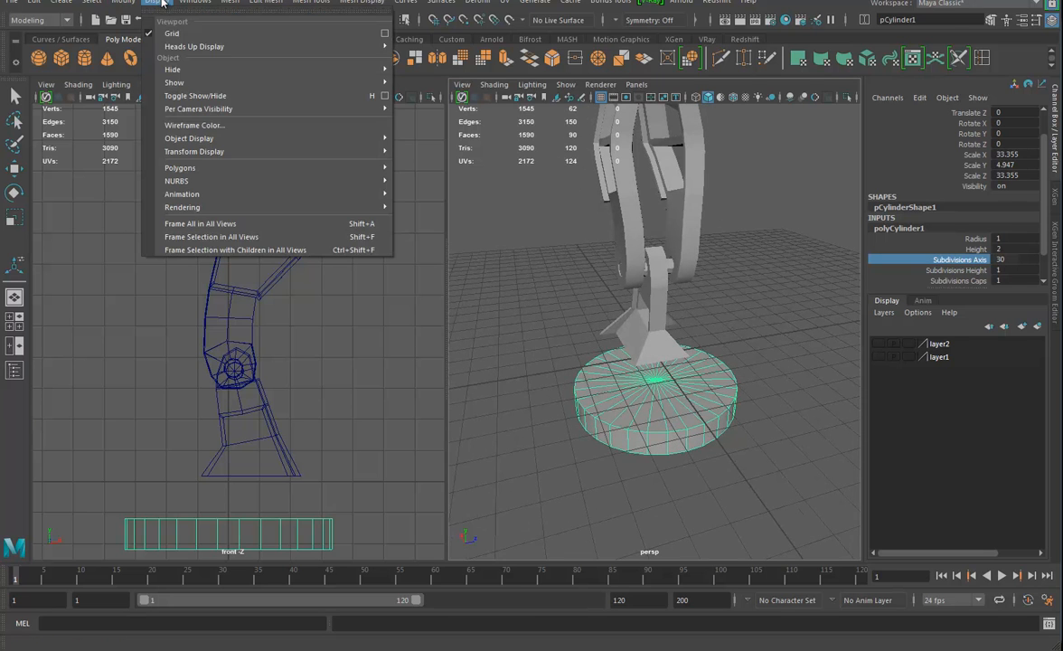
pyautogui.moveTo(183, 47)
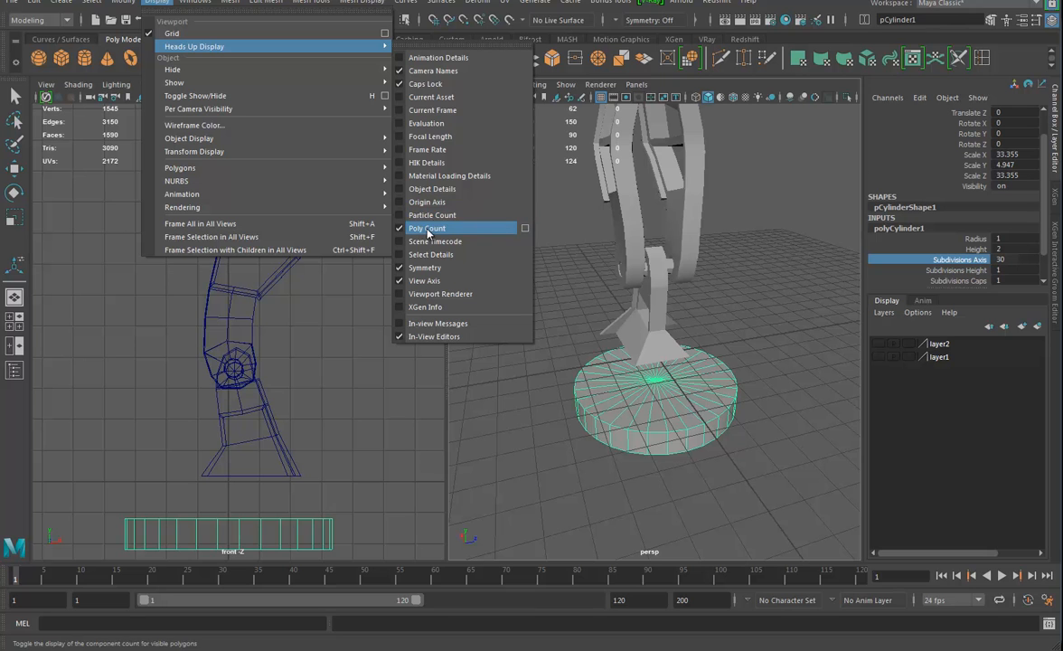
# Delete the ring of top cap faces from the base cylinder to leave it open upward
pyautogui.keyDown('alt'); pyautogui.moveTo(639, 359); pyautogui.dragTo(643, 327); pyautogui.keyUp('alt')
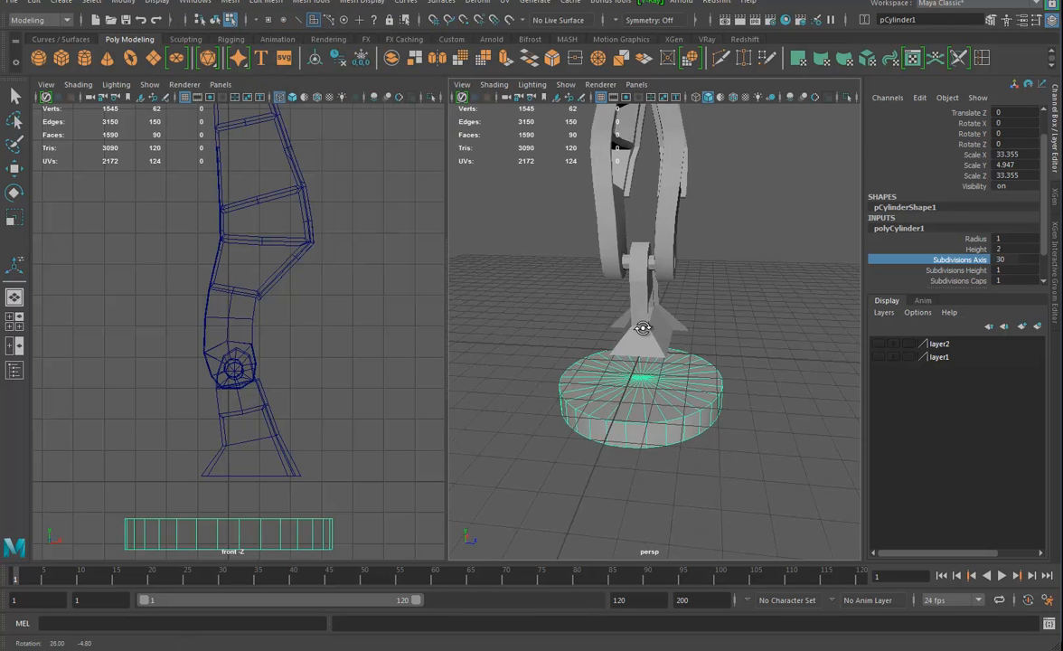
pyautogui.keyDown('alt'); pyautogui.moveTo(665, 365); pyautogui.dragTo(669, 346, button='middle'); pyautogui.keyUp('alt')
pyautogui.keyDown('alt'); pyautogui.moveTo(669, 346); pyautogui.dragTo(716, 339); pyautogui.keyUp('alt')
pyautogui.keyDown('alt'); pyautogui.moveTo(709, 379); pyautogui.dragTo(709, 354); pyautogui.keyUp('alt')
pyautogui.moveTo(708, 353); pyautogui.dragTo(646, 317, button='right')
pyautogui.click(687, 355)
pyautogui.press('w')
pyautogui.keyDown('ctrl'); pyautogui.moveTo(687, 355); pyautogui.dragTo(687, 397, button='right'); pyautogui.keyUp('ctrl')
pyautogui.keyDown('ctrl'); pyautogui.moveTo(682, 437); pyautogui.dragTo(682, 436, button='right'); pyautogui.keyUp('ctrl')
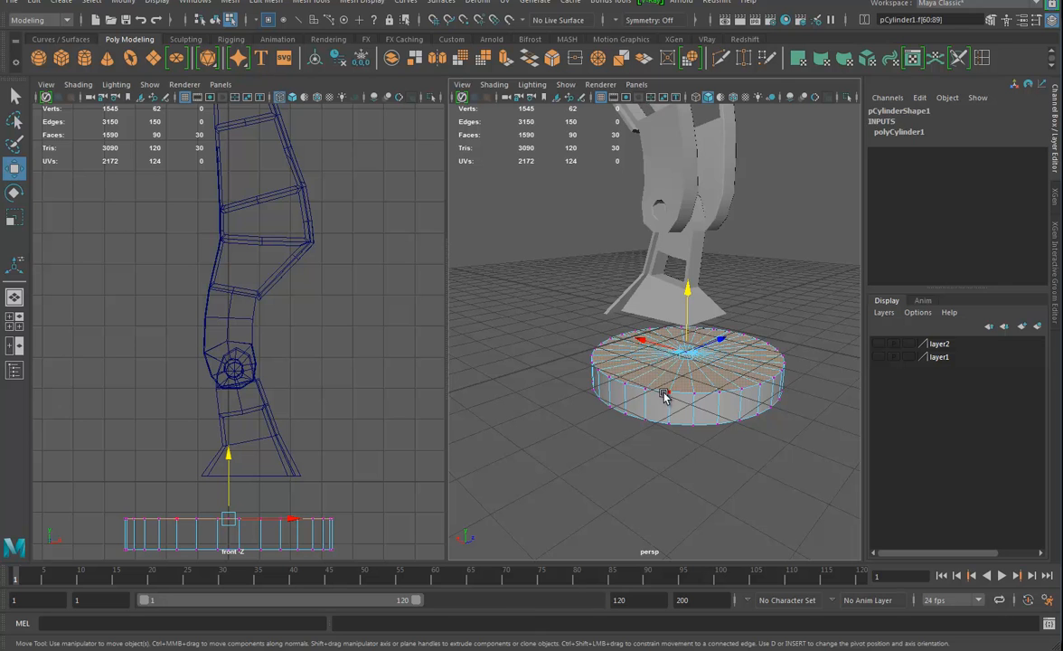
pyautogui.press('Delete')
# Combine the opened base cylinder and the flared foot into a single mesh
pyautogui.keyDown('alt'); pyautogui.moveTo(789, 390); pyautogui.dragTo(730, 387); pyautogui.keyUp('alt')
pyautogui.scroll(2, 729, 378)
pyautogui.moveTo(728, 376); pyautogui.dragTo(788, 295, button='right')
pyautogui.click(751, 344)
pyautogui.keyDown('alt'); pyautogui.moveTo(726, 368); pyautogui.dragTo(716, 403); pyautogui.keyUp('alt')
pyautogui.click(662, 303)
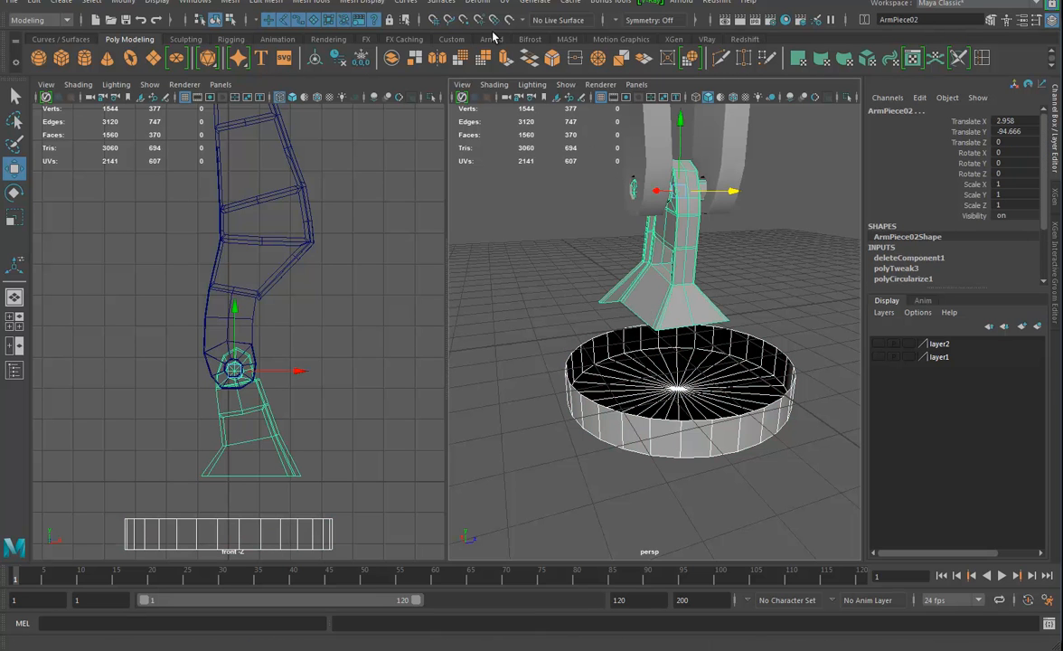
pyautogui.click(229, 2)
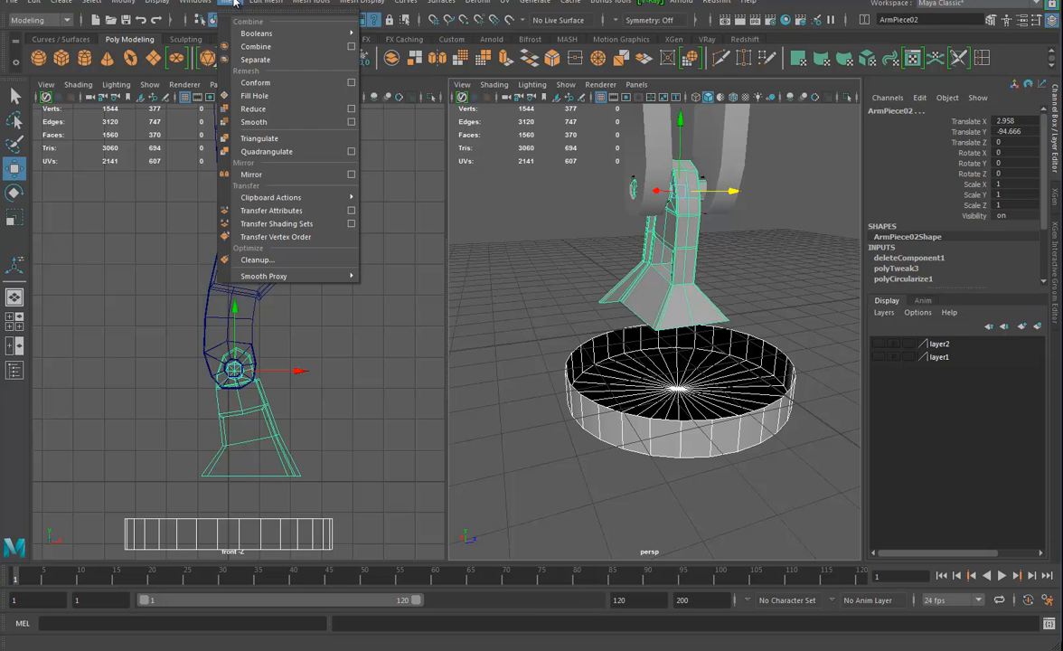
pyautogui.click(250, 47)
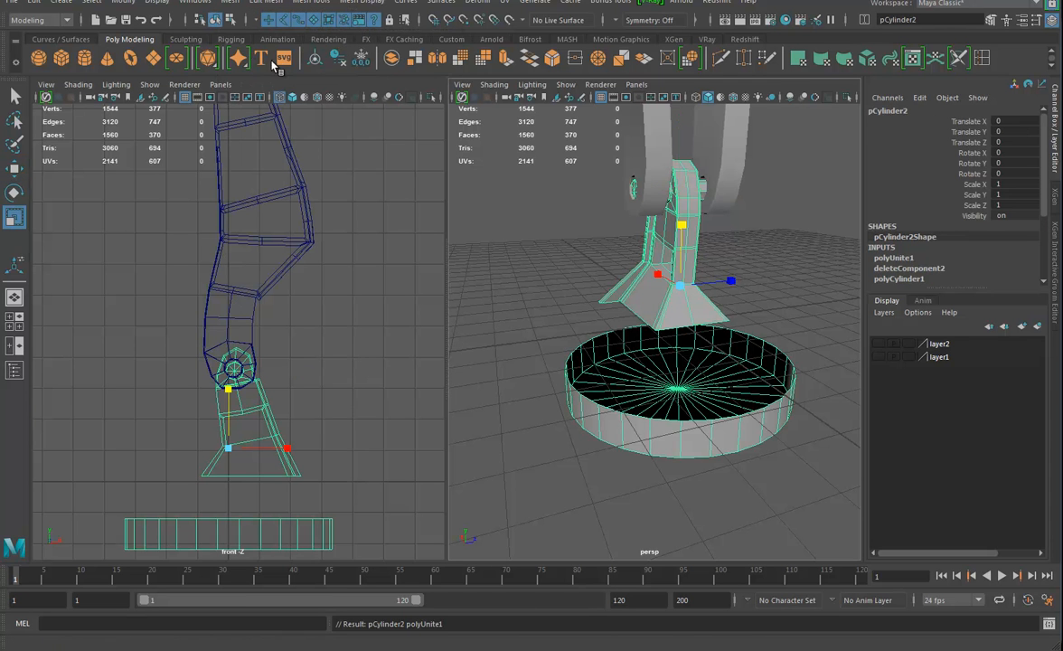
# Scale all the faces of the base disc outward and flatten it into a wider, thinner disc
pyautogui.keyDown('alt'); pyautogui.moveTo(669, 217); pyautogui.dragTo(718, 350); pyautogui.keyUp('alt')
pyautogui.moveTo(718, 313); pyautogui.dragTo(729, 356, button='right')
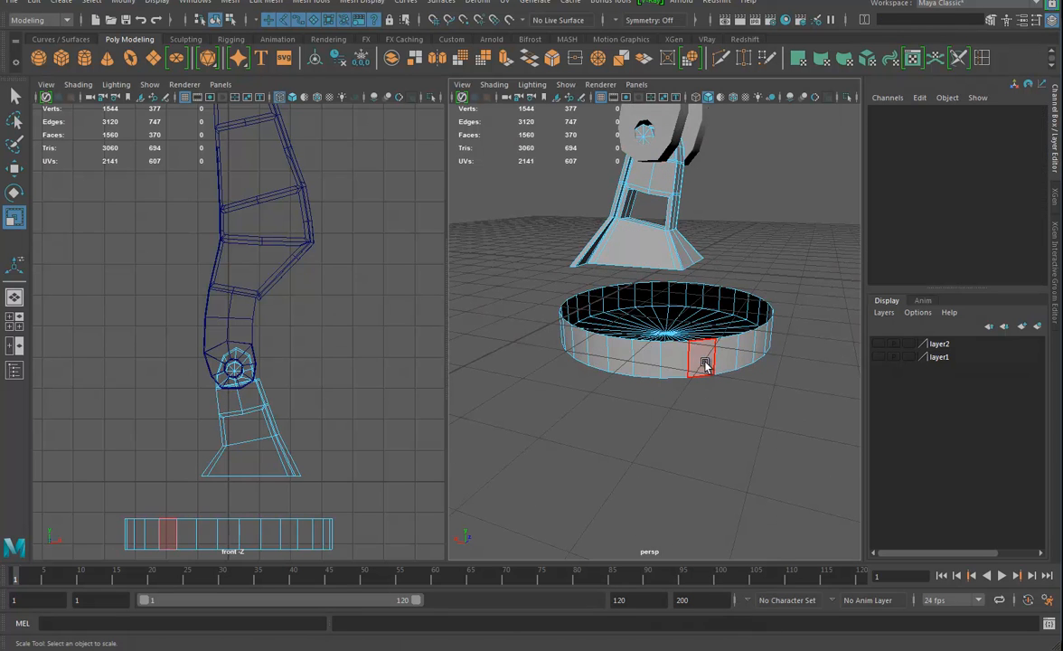
pyautogui.doubleClick(707, 359)
pyautogui.moveTo(664, 321); pyautogui.dragTo(782, 308)
pyautogui.scroll(-3, 191, 378)
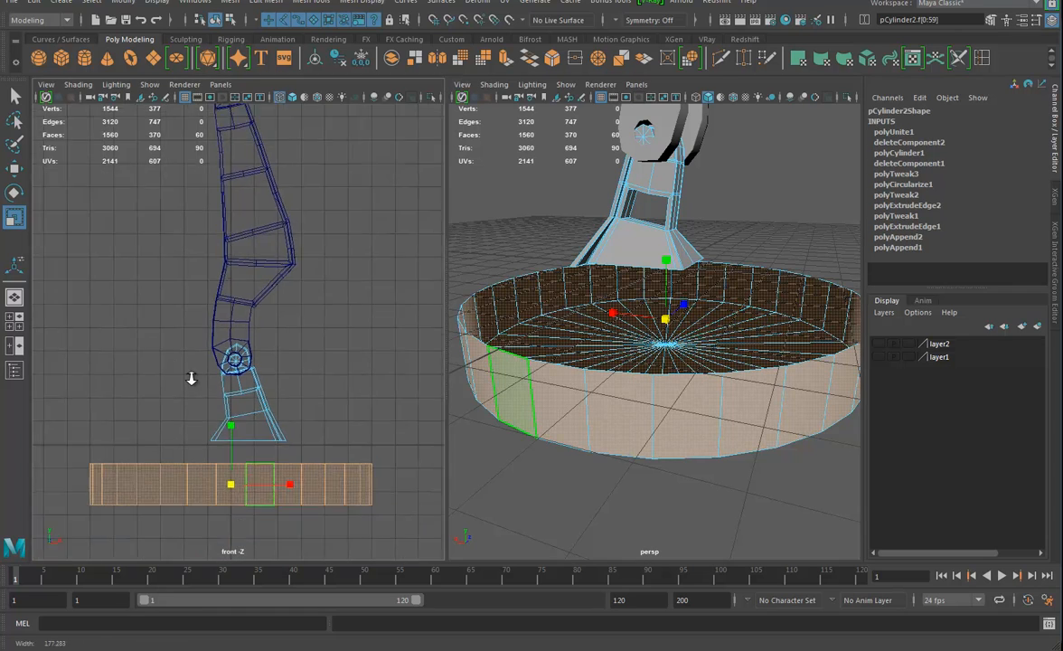
pyautogui.keyDown('alt'); pyautogui.moveTo(192, 377); pyautogui.dragTo(183, 375, button='right'); pyautogui.keyUp('alt')
pyautogui.keyDown('alt'); pyautogui.moveTo(802, 320); pyautogui.dragTo(603, 306, button='right'); pyautogui.keyUp('alt')
pyautogui.keyDown('alt'); pyautogui.moveTo(603, 307); pyautogui.dragTo(643, 316); pyautogui.keyUp('alt')
pyautogui.keyDown('alt'); pyautogui.moveTo(652, 358); pyautogui.dragTo(681, 366, button='right'); pyautogui.keyUp('alt')
pyautogui.keyDown('alt'); pyautogui.moveTo(680, 365); pyautogui.dragTo(668, 324); pyautogui.keyUp('alt')
pyautogui.keyDown('alt'); pyautogui.moveTo(697, 366); pyautogui.dragTo(734, 391, button='right'); pyautogui.keyUp('alt')
# Bridge the border edges at the bottom of the flared foot to the open upper rim of the base
pyautogui.keyDown('alt'); pyautogui.moveTo(728, 384); pyautogui.dragTo(667, 392); pyautogui.keyUp('alt')
pyautogui.keyDown('alt'); pyautogui.moveTo(667, 392); pyautogui.dragTo(725, 393, button='right'); pyautogui.keyUp('alt')
pyautogui.moveTo(646, 355); pyautogui.dragTo(642, 363, button='right')
pyautogui.doubleClick(649, 360)
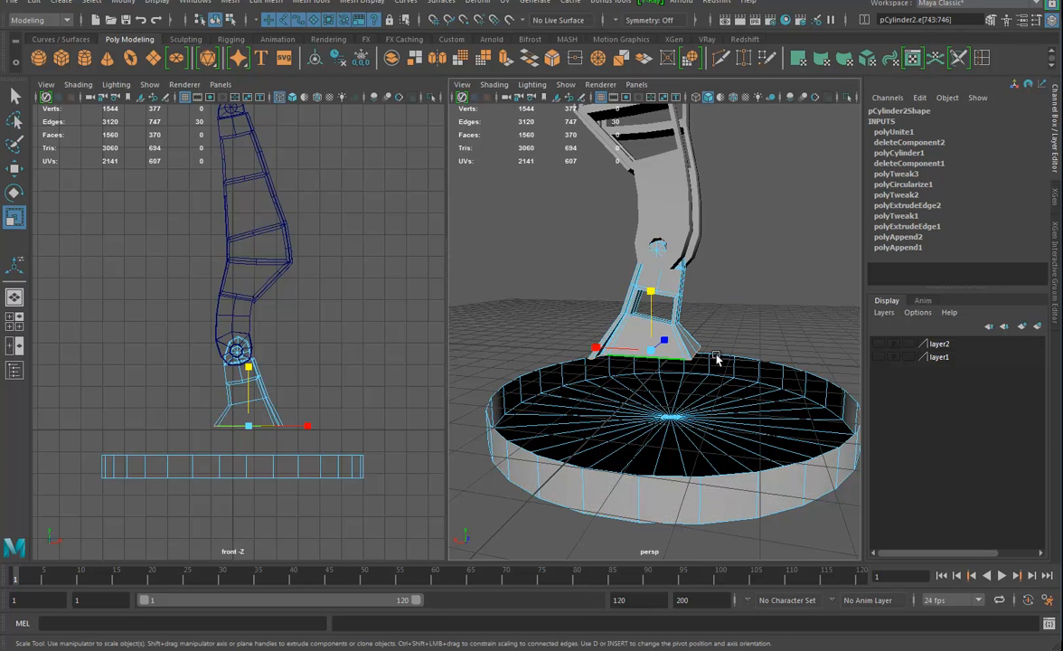
pyautogui.keyDown('shift'); pyautogui.doubleClick(738, 359); pyautogui.keyUp('shift')
pyautogui.keyDown('alt'); pyautogui.moveTo(711, 230); pyautogui.dragTo(713, 290); pyautogui.keyUp('alt')
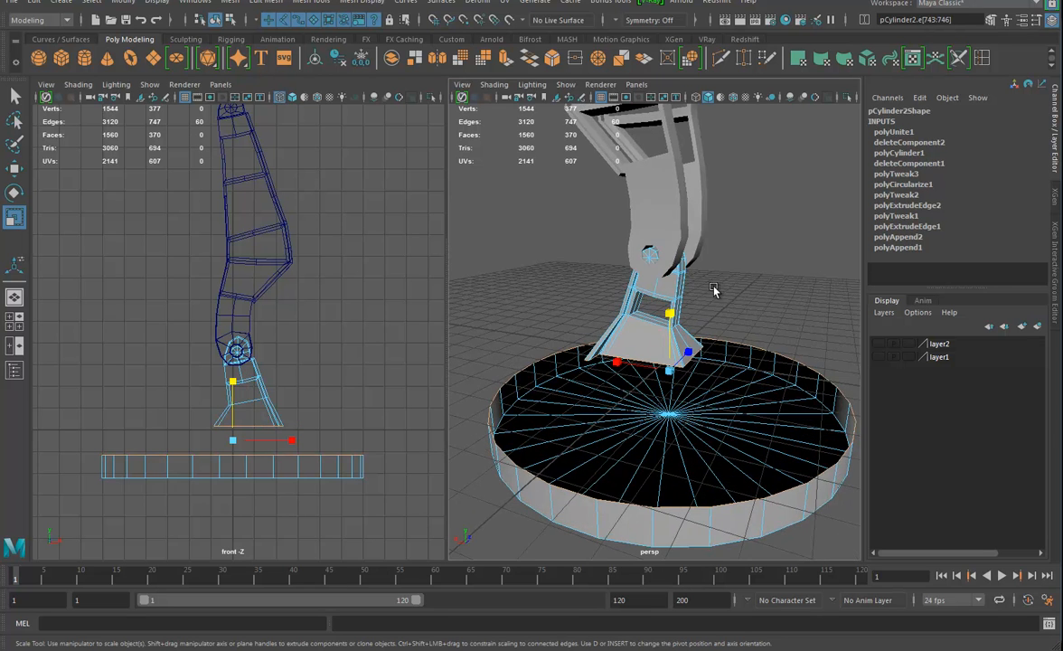
pyautogui.keyDown('alt'); pyautogui.moveTo(616, 210); pyautogui.dragTo(678, 204, button='middle'); pyautogui.keyUp('alt')
pyautogui.keyDown('alt'); pyautogui.moveTo(629, 310); pyautogui.dragTo(669, 304); pyautogui.keyUp('alt')
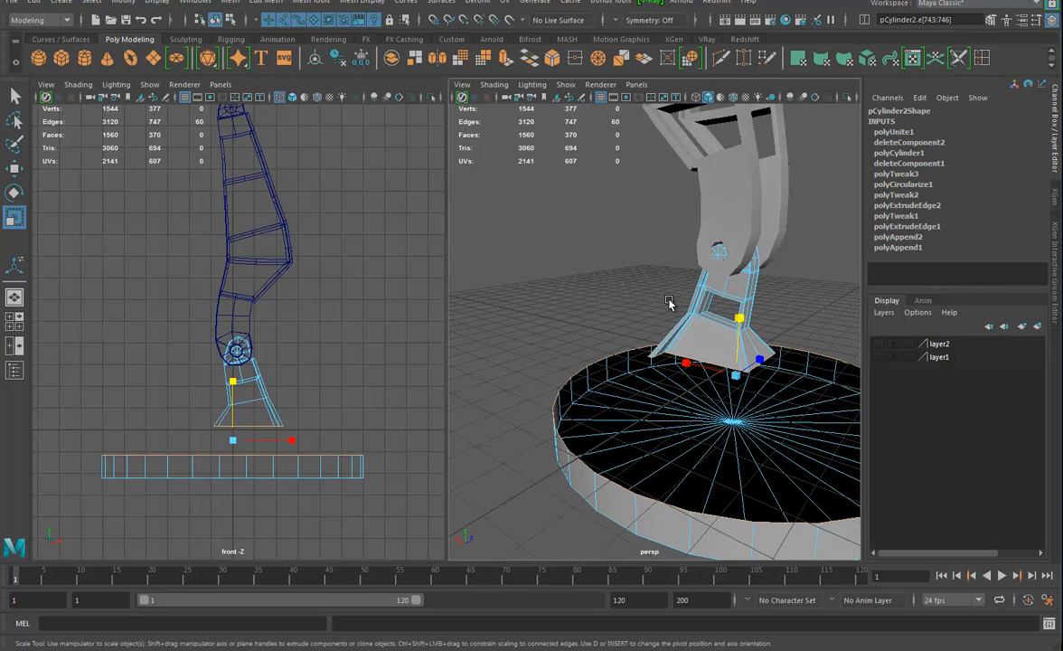
pyautogui.keyDown('alt'); pyautogui.moveTo(669, 304); pyautogui.dragTo(610, 286, button='middle'); pyautogui.keyUp('alt')
pyautogui.click(262, 2)
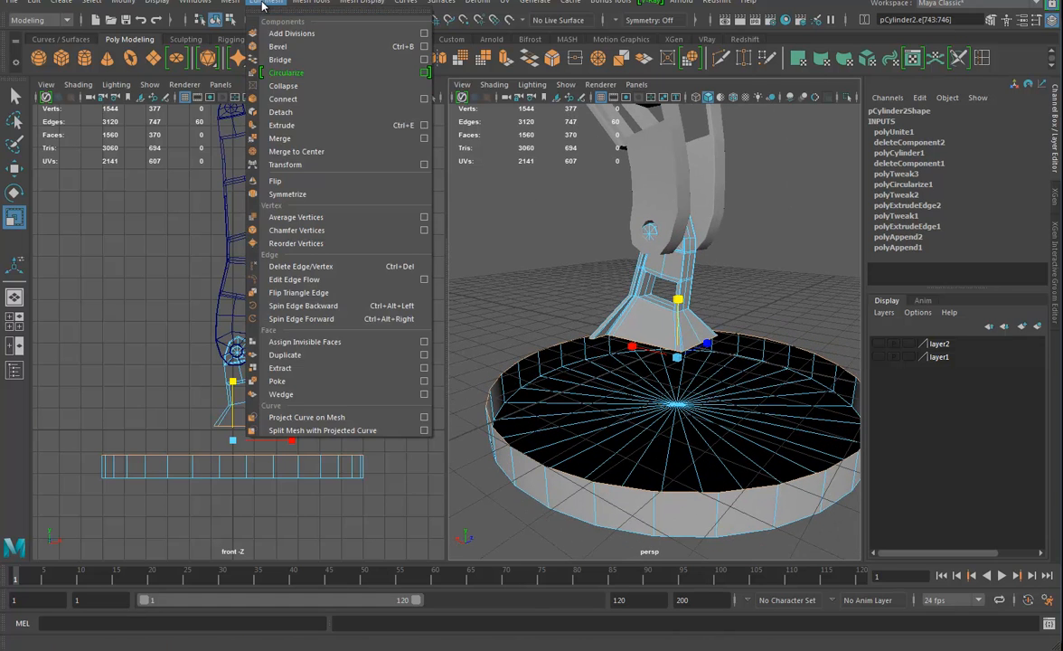
pyautogui.click(277, 61)
# Set the Bridge Offset between the foot and the base rim to 3
pyautogui.keyDown('alt'); pyautogui.moveTo(596, 380); pyautogui.dragTo(540, 394); pyautogui.keyUp('alt')
pyautogui.moveTo(788, 400); pyautogui.dragTo(808, 396)
pyautogui.keyDown('alt'); pyautogui.moveTo(623, 439); pyautogui.dragTo(782, 422); pyautogui.keyUp('alt')
pyautogui.keyDown('alt'); pyautogui.moveTo(782, 422); pyautogui.dragTo(546, 387, button='right'); pyautogui.keyUp('alt')
pyautogui.keyDown('alt'); pyautogui.moveTo(673, 355); pyautogui.dragTo(720, 387); pyautogui.keyUp('alt')
pyautogui.keyDown('alt'); pyautogui.moveTo(662, 399); pyautogui.dragTo(687, 403, button='right'); pyautogui.keyUp('alt')
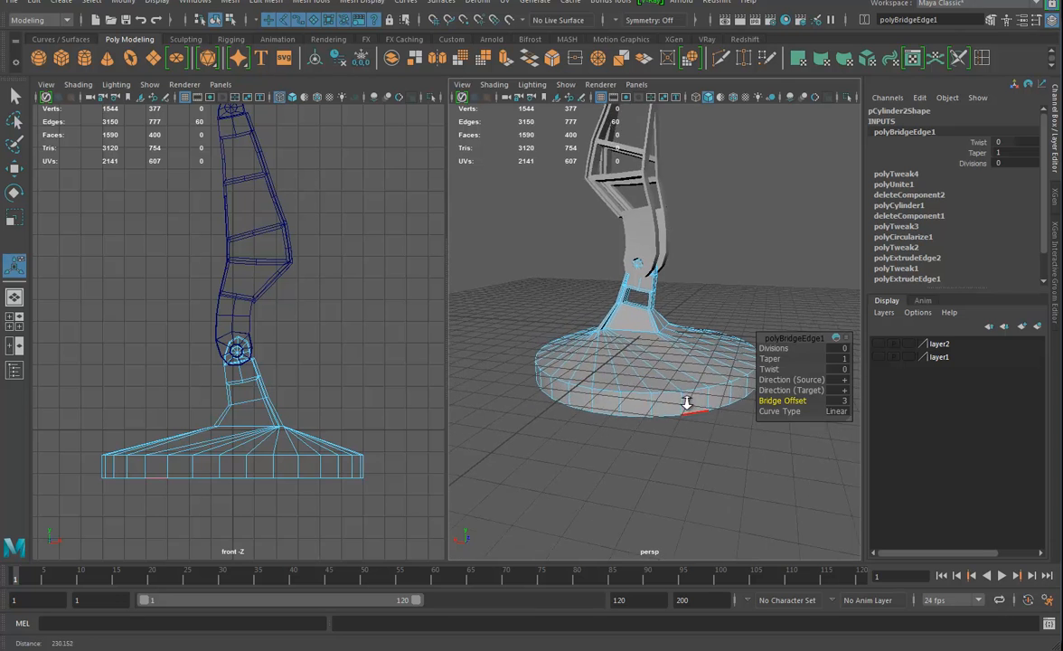
# Insert an edge loop around the side wall of the base, roughly midway up
pyautogui.keyDown('alt'); pyautogui.moveTo(687, 403); pyautogui.dragTo(611, 349, button='middle'); pyautogui.keyUp('alt')
pyautogui.keyDown('alt'); pyautogui.moveTo(612, 350); pyautogui.dragTo(645, 359, button='right'); pyautogui.keyUp('alt')
pyautogui.keyDown('alt'); pyautogui.moveTo(645, 358); pyautogui.dragTo(673, 327, button='middle'); pyautogui.keyUp('alt')
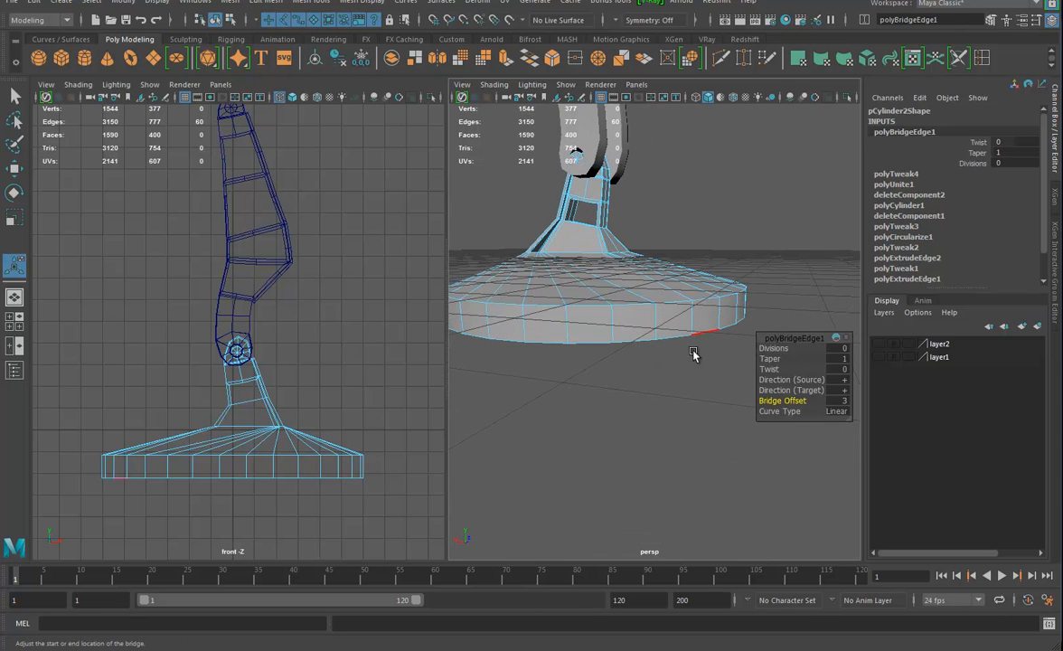
pyautogui.keyDown('alt'); pyautogui.moveTo(693, 353); pyautogui.dragTo(645, 339); pyautogui.keyUp('alt')
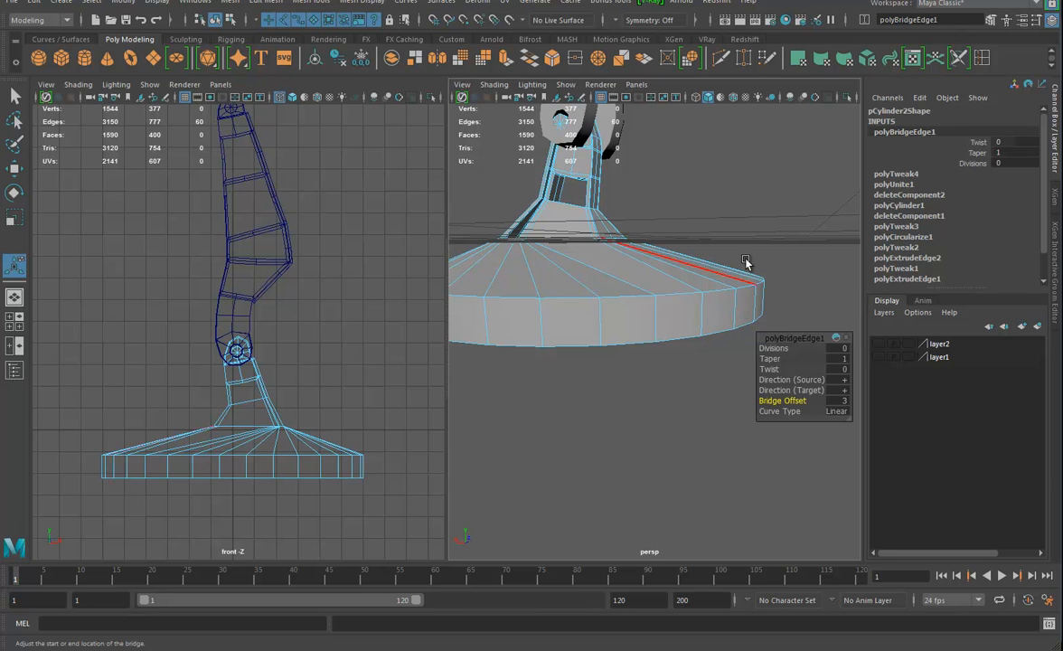
pyautogui.click(908, 56)
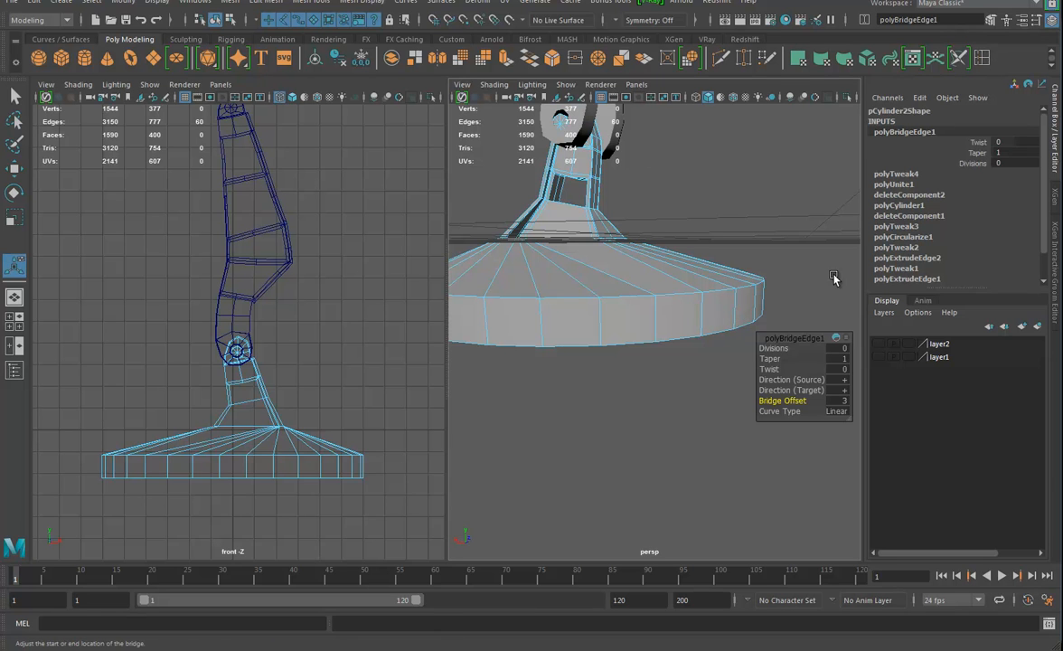
pyautogui.click(734, 314)
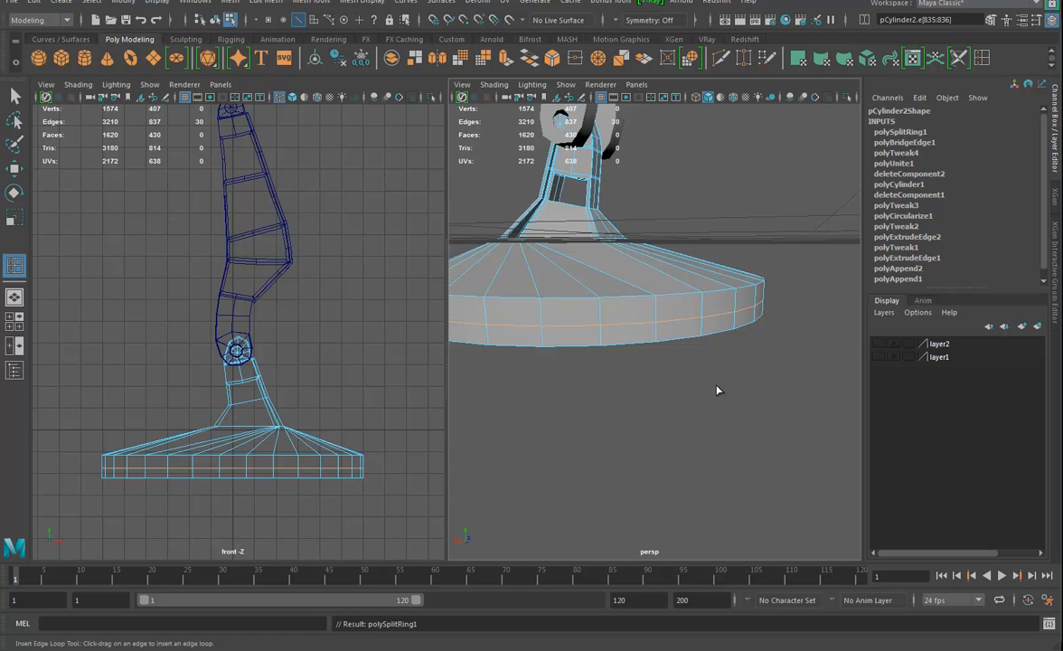
# Scale the lower ring of side faces on the base outward into a wider rim
pyautogui.press('e')
pyautogui.moveTo(692, 331); pyautogui.dragTo(687, 345, button='right')
pyautogui.click(687, 329)
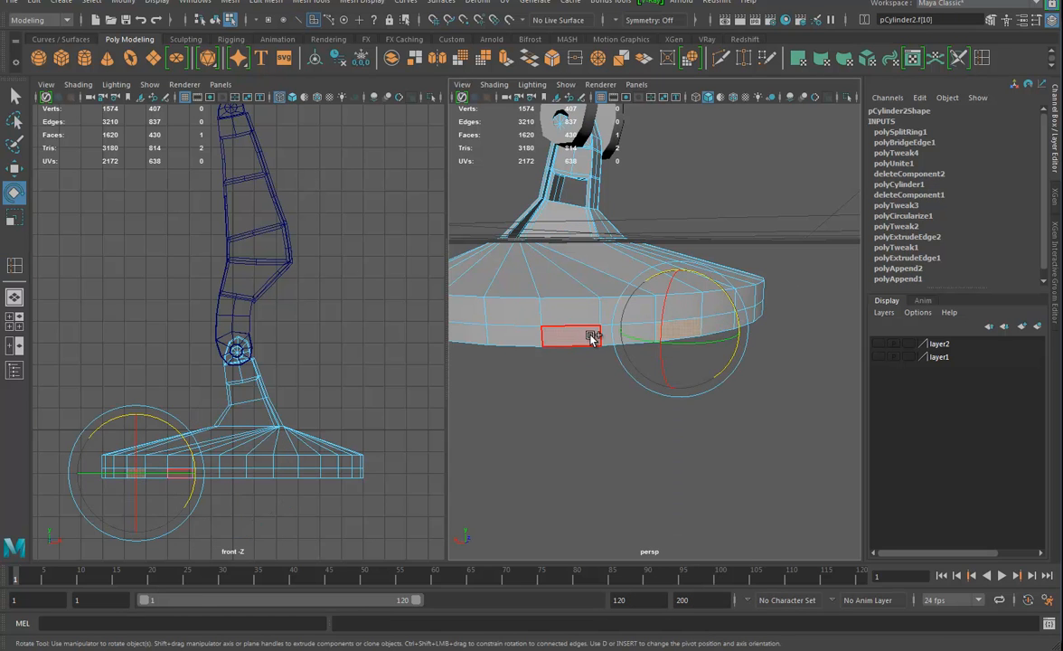
pyautogui.press('r')
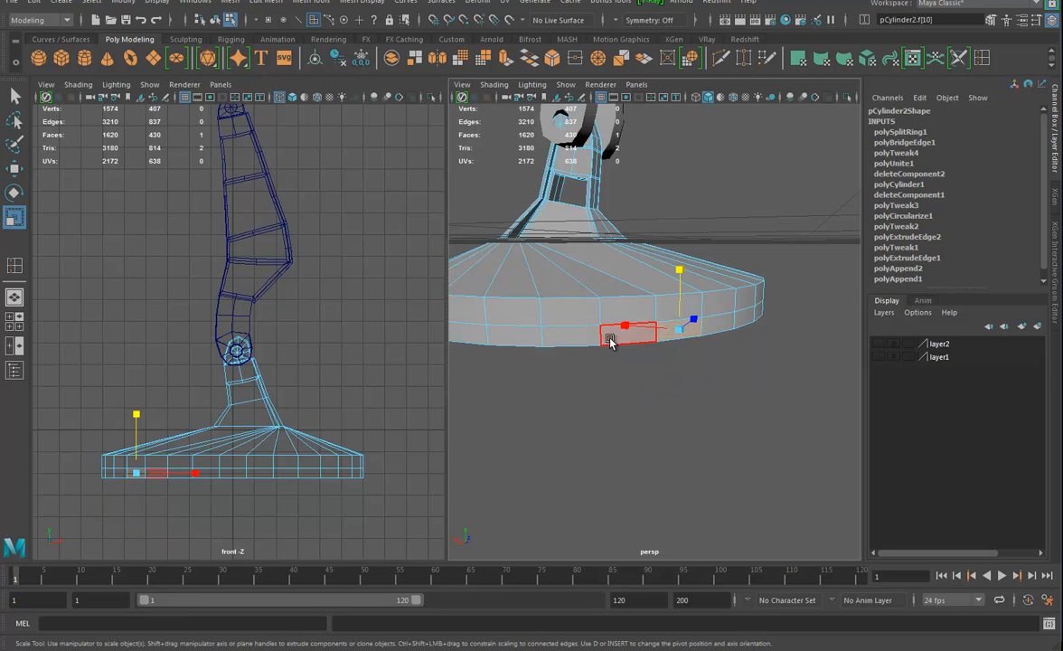
pyautogui.doubleClick(608, 337)
pyautogui.keyDown('ctrl'); pyautogui.moveTo(592, 240); pyautogui.dragTo(594, 228); pyautogui.keyUp('ctrl')
pyautogui.keyDown('alt'); pyautogui.moveTo(652, 300); pyautogui.dragTo(718, 339); pyautogui.keyUp('alt')
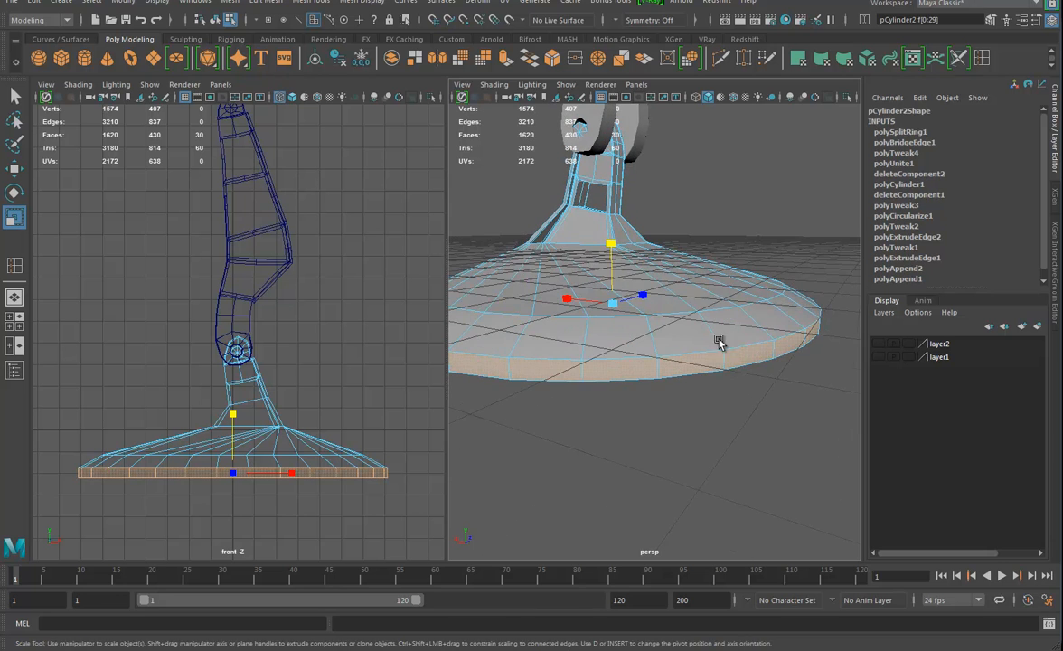
# Insert an edge loop around the base's outer slope, between the shoulder and the wide rim
pyautogui.keyDown('alt'); pyautogui.moveTo(741, 289); pyautogui.dragTo(727, 262); pyautogui.keyUp('alt')
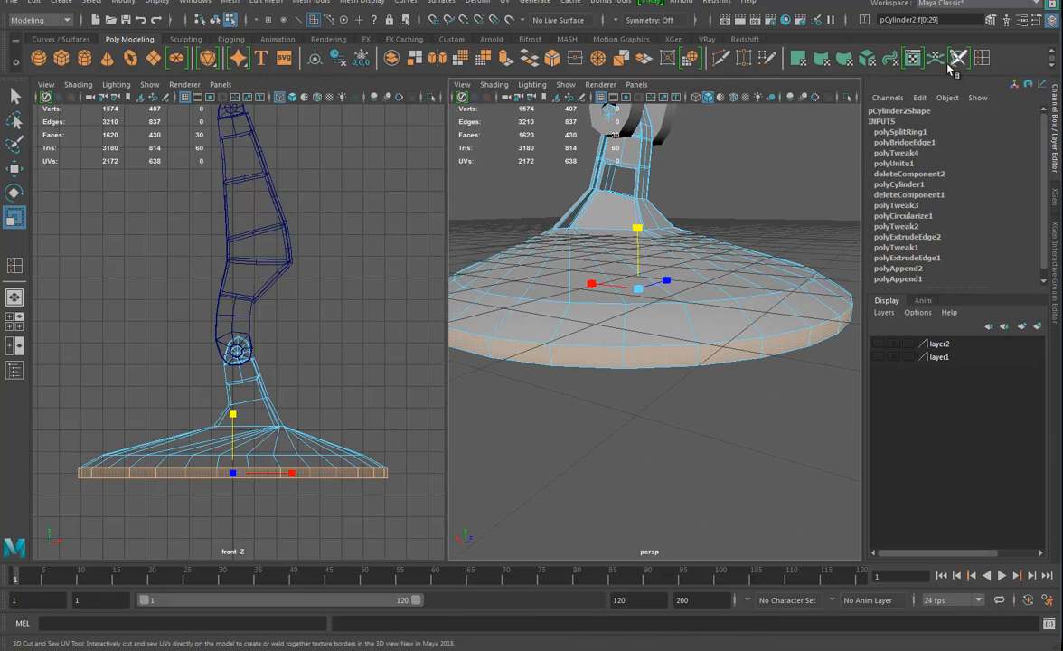
pyautogui.click(982, 58)
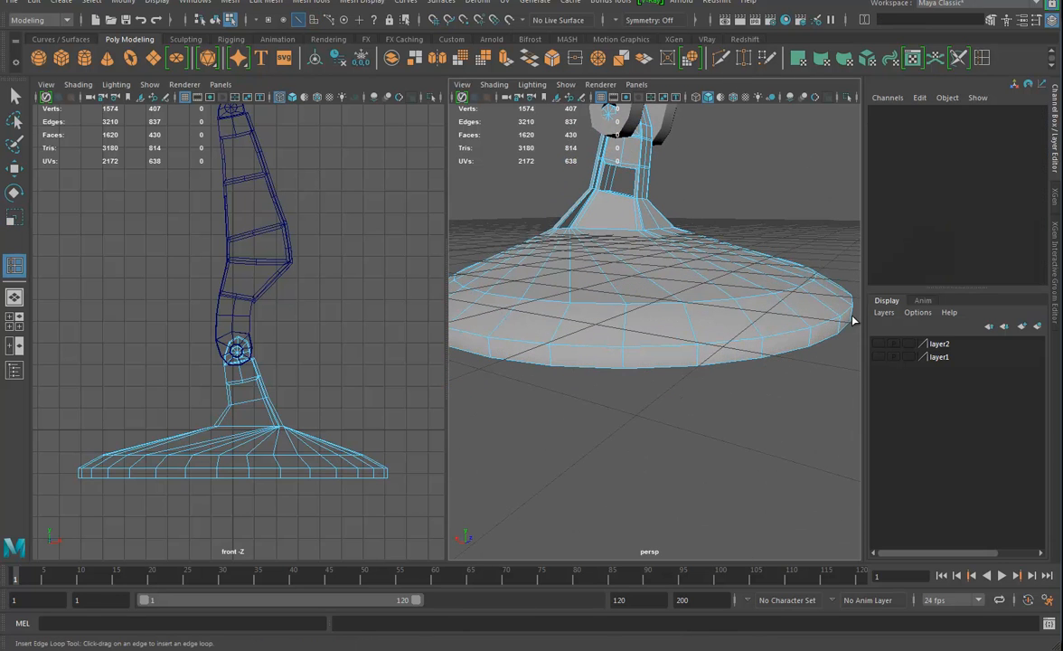
pyautogui.click(793, 315)
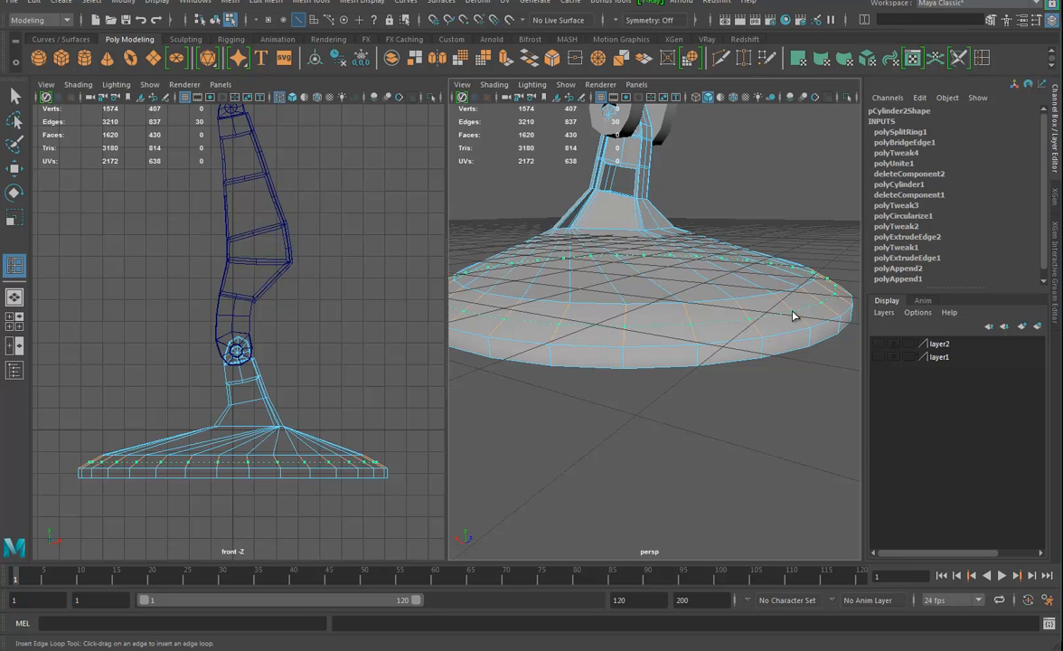
pyautogui.click(795, 310)
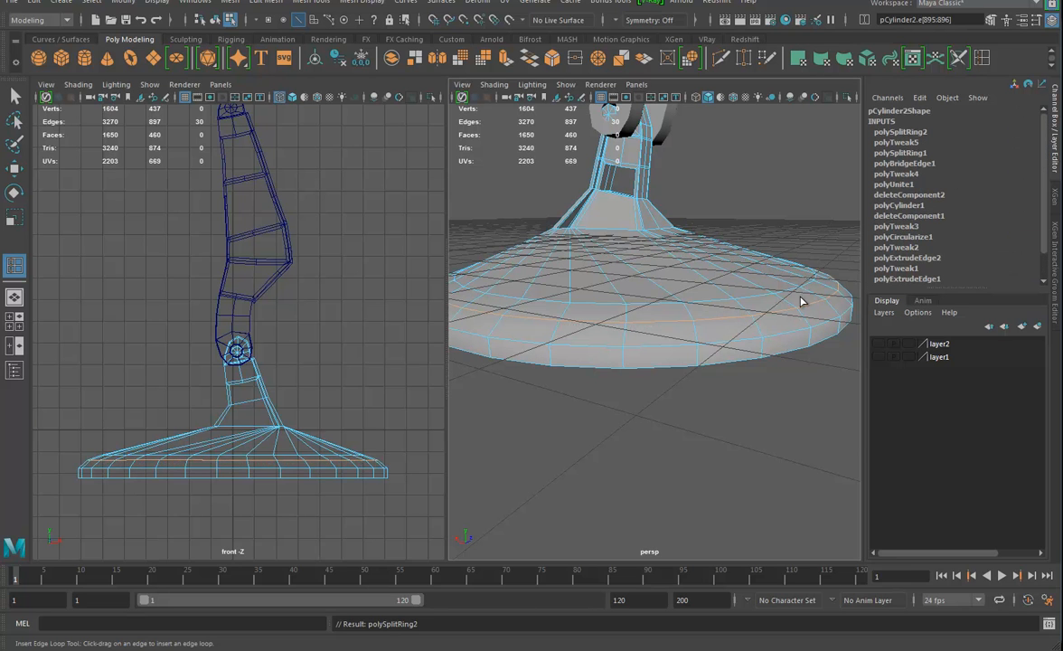
# Insert an edge loop around the bridged slope of the base and lower it to about shoulder height
pyautogui.click(710, 285)
pyautogui.press('w')
pyautogui.moveTo(639, 224); pyautogui.dragTo(683, 294)
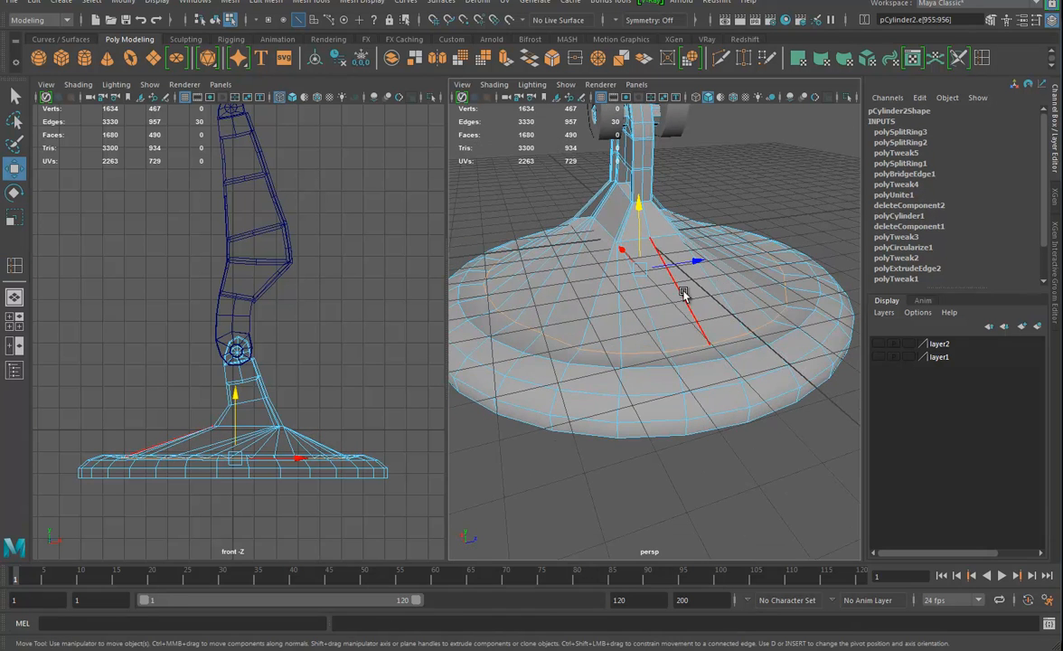
# Insert supporting edge loops along the creases of the base's inner ring, outer shoulder and side
pyautogui.keyDown('alt'); pyautogui.moveTo(690, 375); pyautogui.dragTo(720, 343, button='right'); pyautogui.keyUp('alt')
pyautogui.keyDown('alt'); pyautogui.moveTo(742, 324); pyautogui.dragTo(734, 347); pyautogui.keyUp('alt')
pyautogui.keyDown('alt'); pyautogui.moveTo(623, 316); pyautogui.dragTo(664, 352); pyautogui.keyUp('alt')
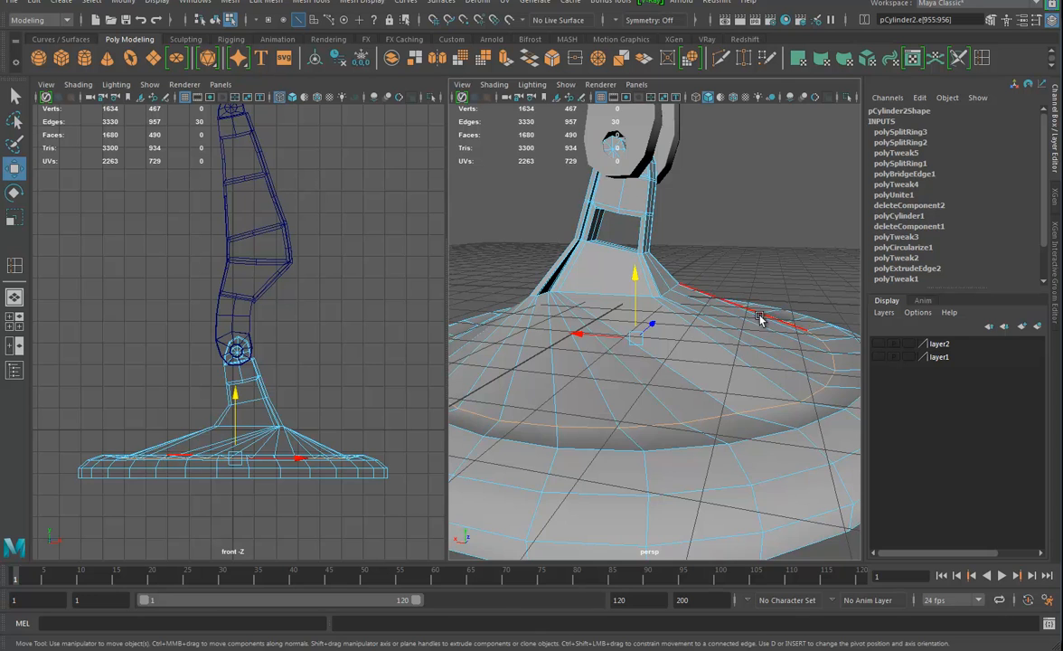
pyautogui.keyDown('alt'); pyautogui.moveTo(759, 319); pyautogui.dragTo(662, 304); pyautogui.keyUp('alt')
pyautogui.press('y')
pyautogui.keyDown('alt'); pyautogui.moveTo(854, 397); pyautogui.dragTo(768, 385); pyautogui.keyUp('alt')
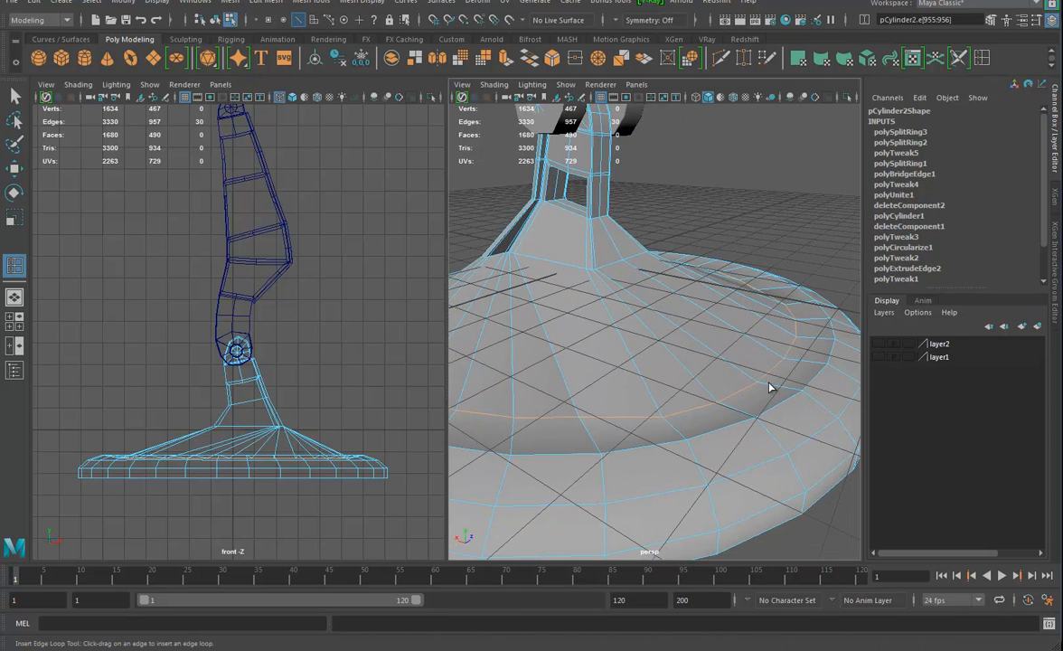
pyautogui.click(764, 388)
pyautogui.click(753, 383)
pyautogui.keyDown('alt'); pyautogui.moveTo(803, 400); pyautogui.dragTo(789, 388); pyautogui.keyUp('alt')
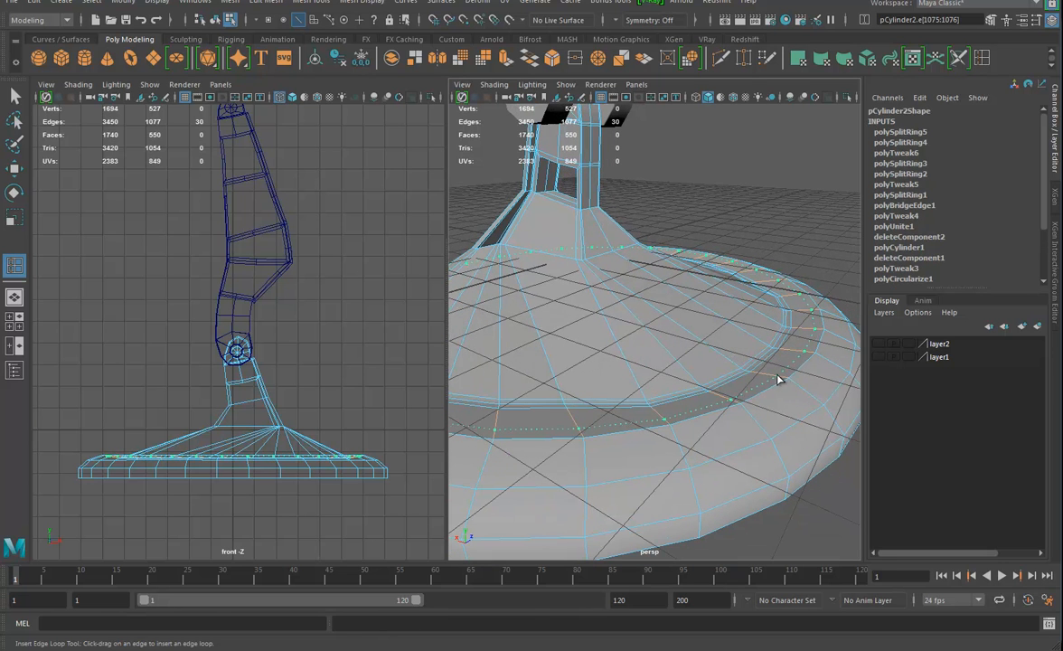
pyautogui.click(785, 381)
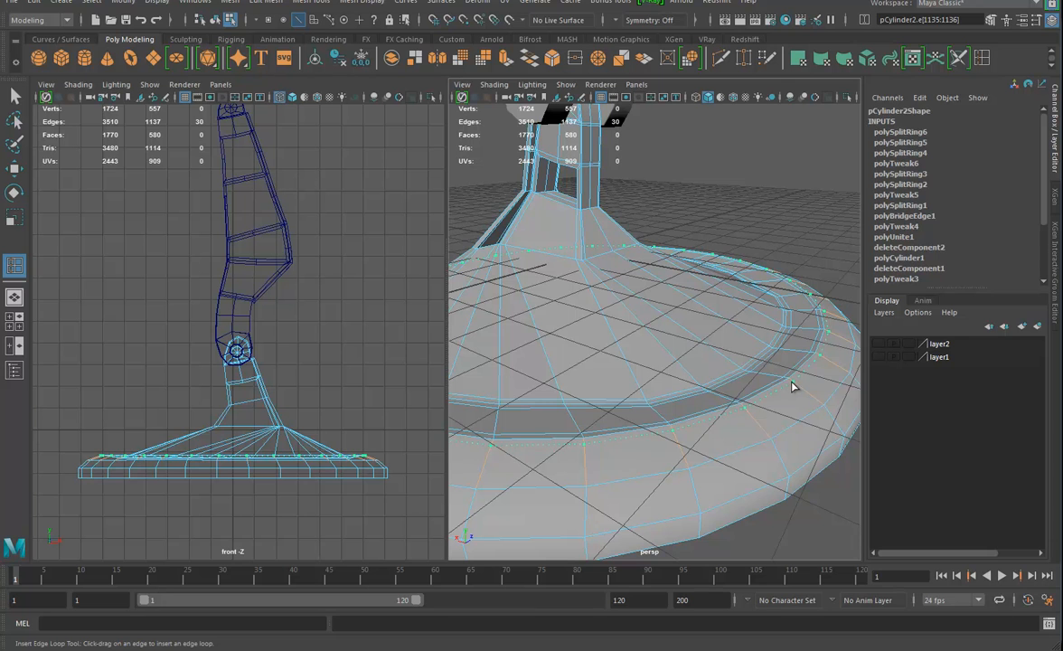
pyautogui.click(792, 385)
pyautogui.keyDown('alt'); pyautogui.moveTo(791, 386); pyautogui.dragTo(732, 167); pyautogui.keyUp('alt')
pyautogui.click(722, 318)
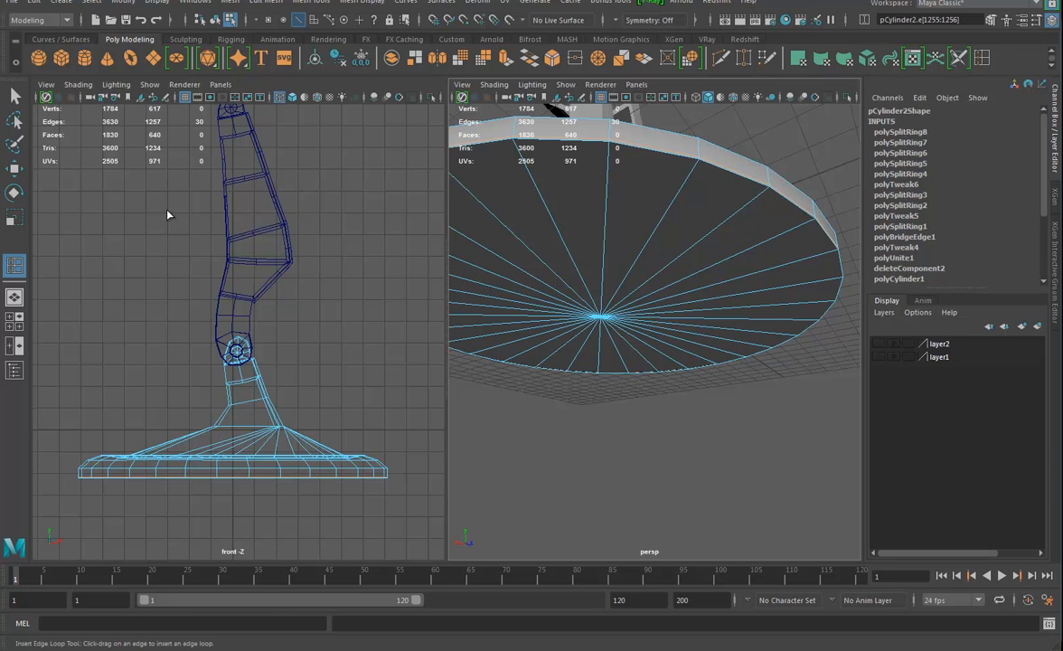
# Select the underside faces of the base from its bottom centre vertex, extrude them and scale the extrusion slightly inward
pyautogui.click(11, 168)
pyautogui.moveTo(645, 318); pyautogui.dragTo(584, 317, button='right')
pyautogui.click(599, 318)
pyautogui.keyDown('ctrl'); pyautogui.moveTo(652, 288); pyautogui.dragTo(640, 362, button='right'); pyautogui.keyUp('ctrl')
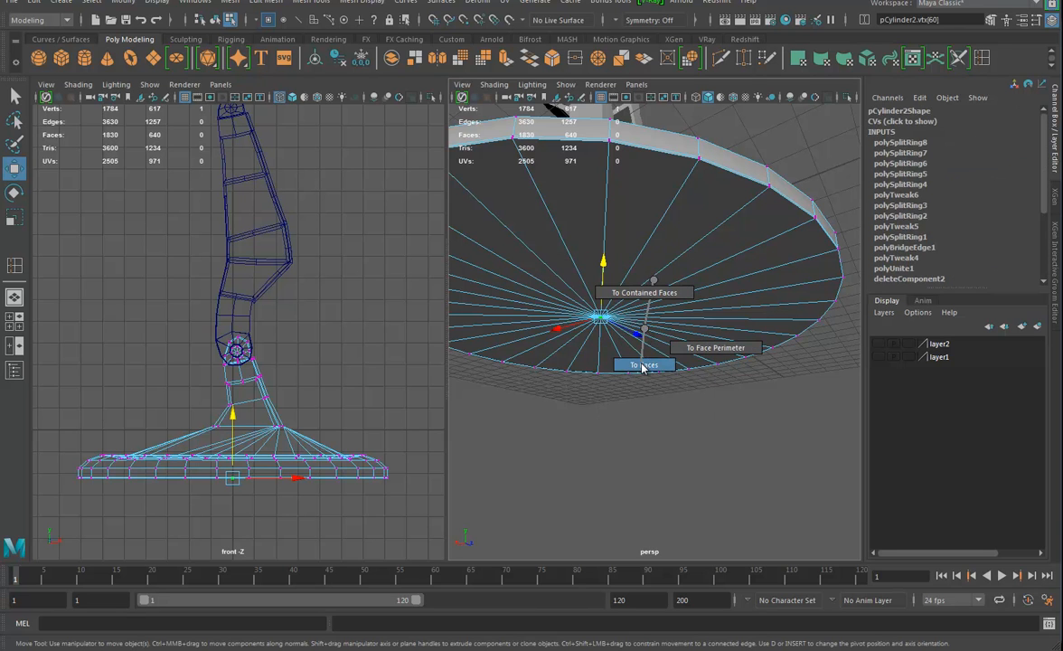
pyautogui.press('r')
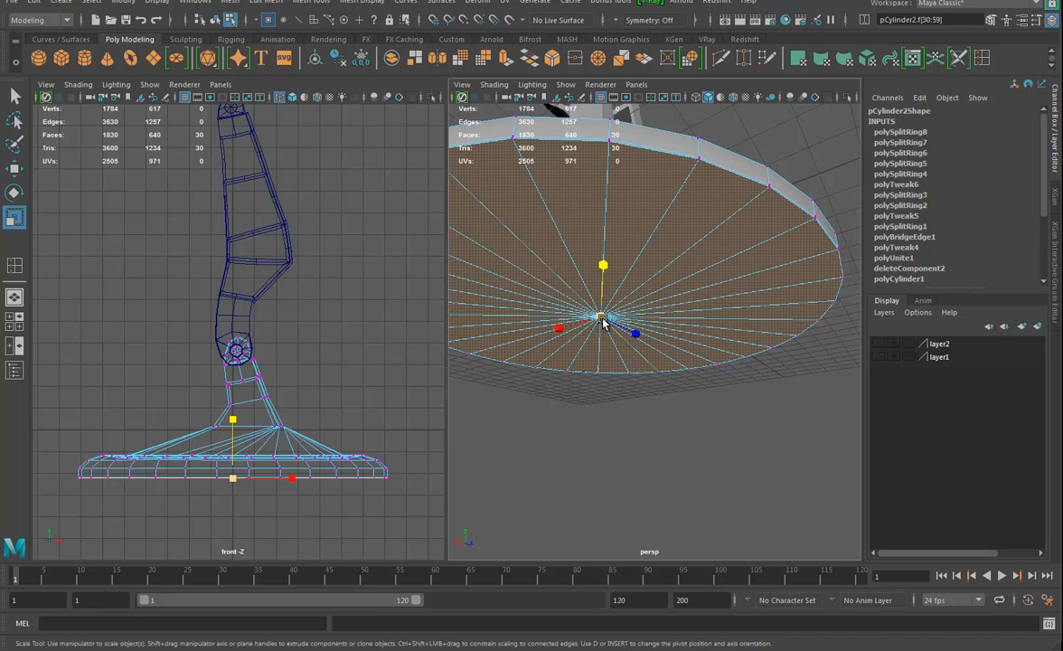
pyautogui.hotkey('ctrl', 'e')
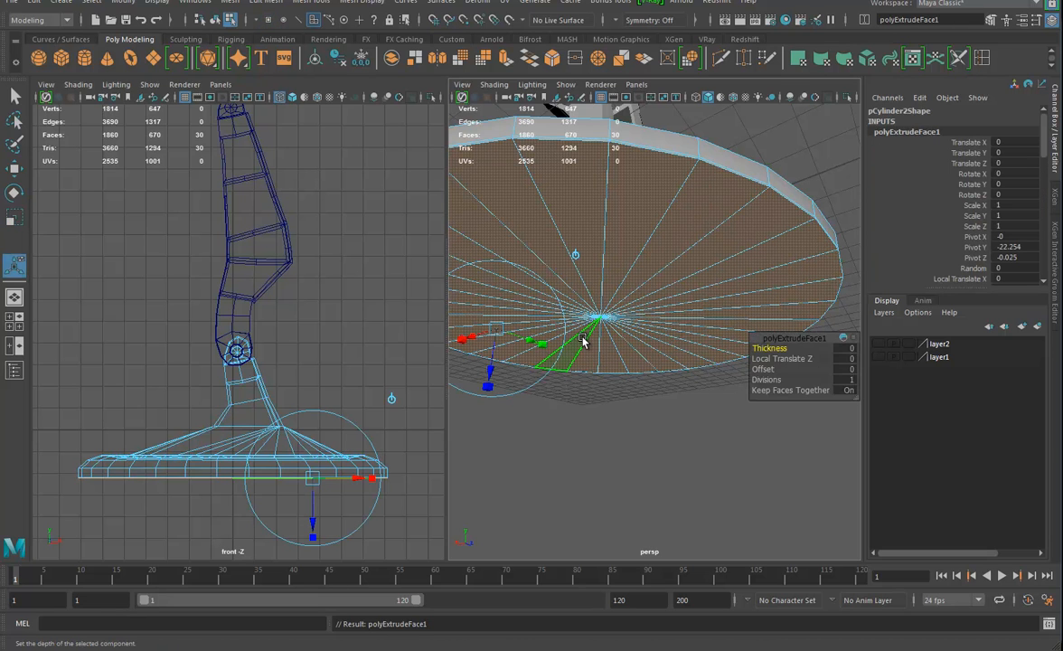
pyautogui.press('r')
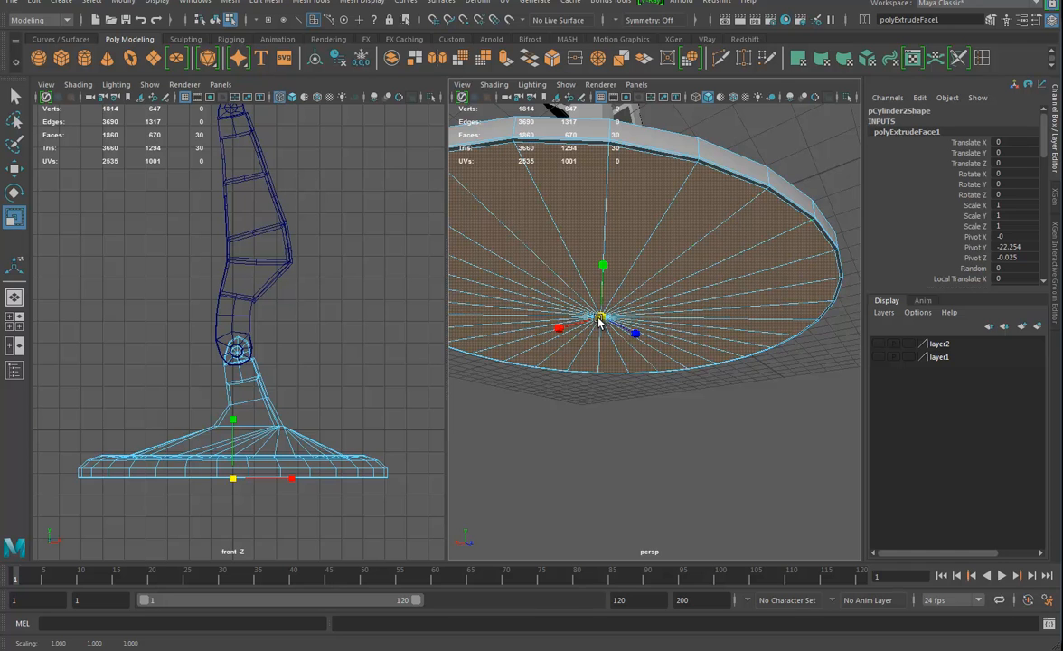
# Apply Soften/Harden Edges to the whole base with an angle of about 69.9
pyautogui.keyDown('alt'); pyautogui.moveTo(714, 346); pyautogui.dragTo(720, 314); pyautogui.keyUp('alt')
pyautogui.moveTo(725, 231); pyautogui.dragTo(775, 204, button='right')
pyautogui.click(797, 175)
pyautogui.keyDown('alt'); pyautogui.moveTo(783, 360); pyautogui.dragTo(785, 332); pyautogui.keyUp('alt')
pyautogui.keyDown('alt'); pyautogui.moveTo(785, 334); pyautogui.dragTo(670, 348, button='right'); pyautogui.keyUp('alt')
pyautogui.keyDown('alt'); pyautogui.moveTo(670, 347); pyautogui.dragTo(644, 412); pyautogui.keyUp('alt')
pyautogui.click(683, 403)
pyautogui.keyDown('alt'); pyautogui.moveTo(718, 422); pyautogui.dragTo(783, 429, button='right'); pyautogui.keyUp('alt')
pyautogui.keyDown('alt'); pyautogui.moveTo(782, 430); pyautogui.dragTo(768, 337); pyautogui.keyUp('alt')
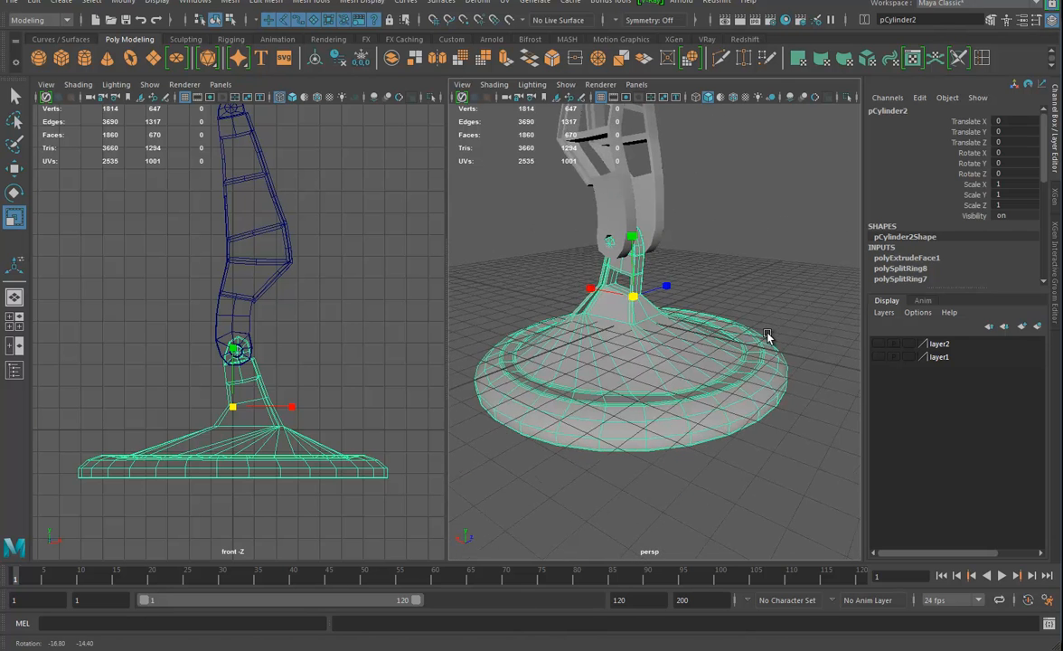
pyautogui.click(773, 328)
pyautogui.click(702, 359)
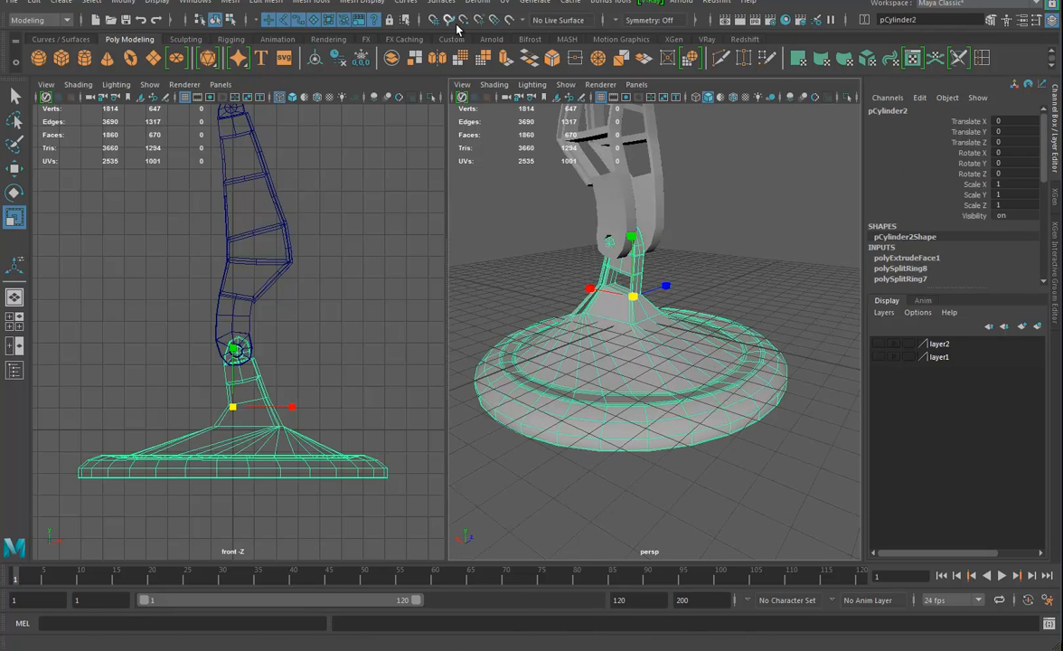
pyautogui.click(358, 3)
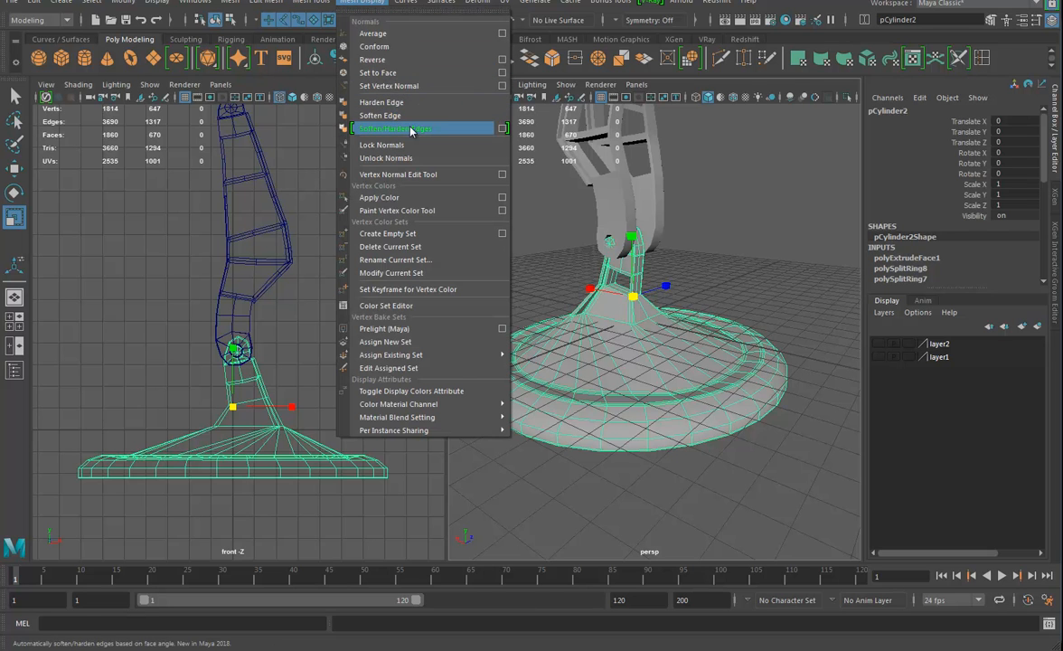
pyautogui.click(503, 129)
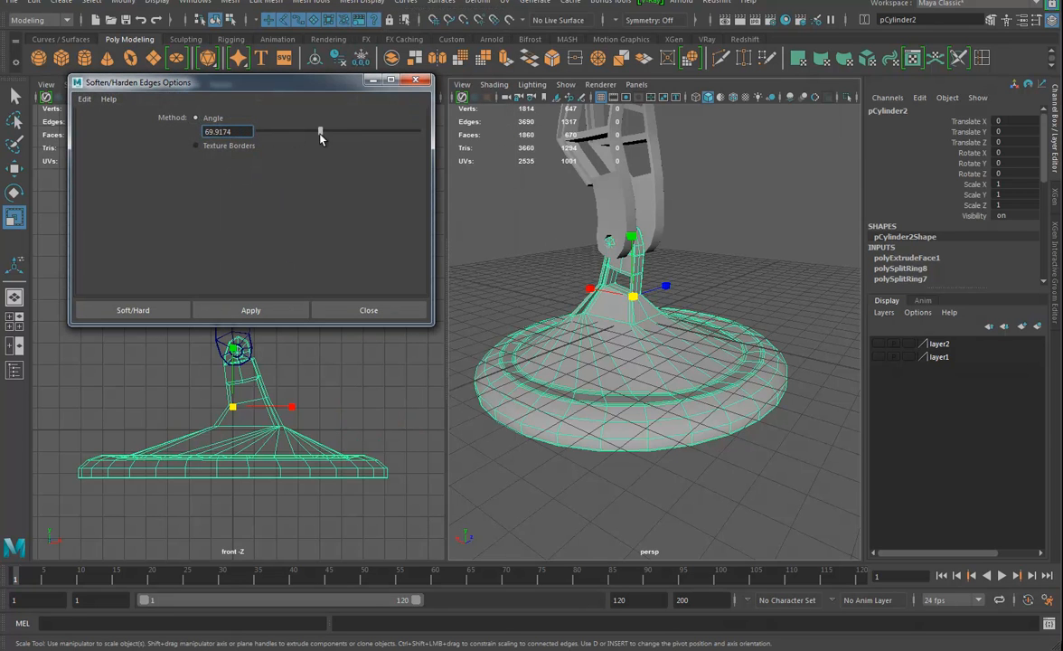
pyautogui.click(179, 313)
pyautogui.click(766, 238)
pyautogui.keyDown('alt'); pyautogui.moveTo(766, 237); pyautogui.dragTo(764, 431); pyautogui.keyUp('alt')
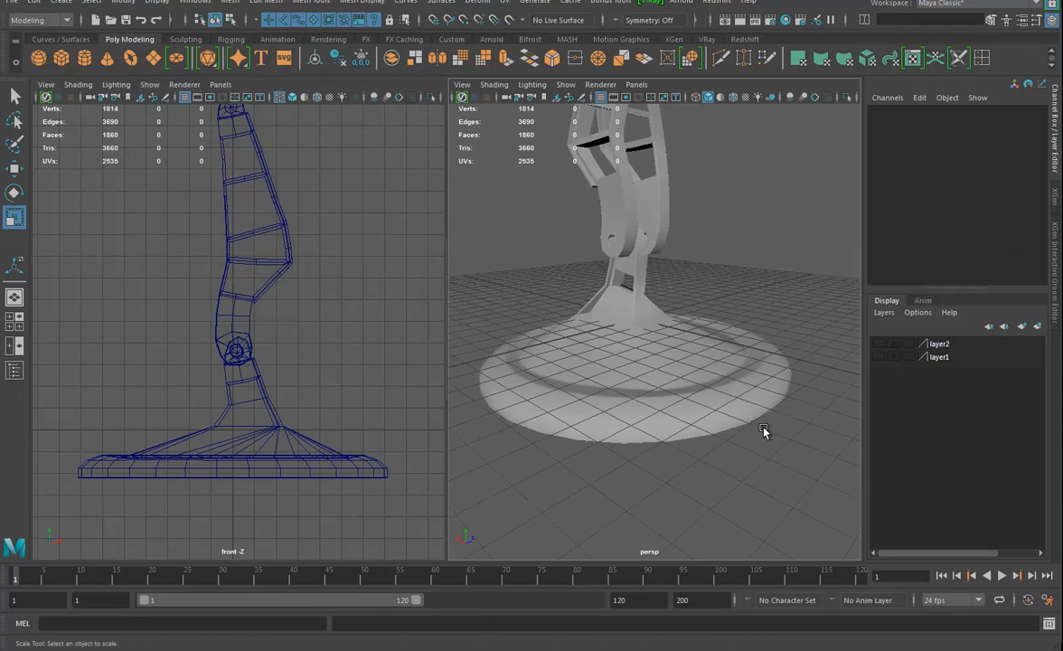
pyautogui.keyDown('alt'); pyautogui.moveTo(694, 399); pyautogui.dragTo(602, 334); pyautogui.keyUp('alt')
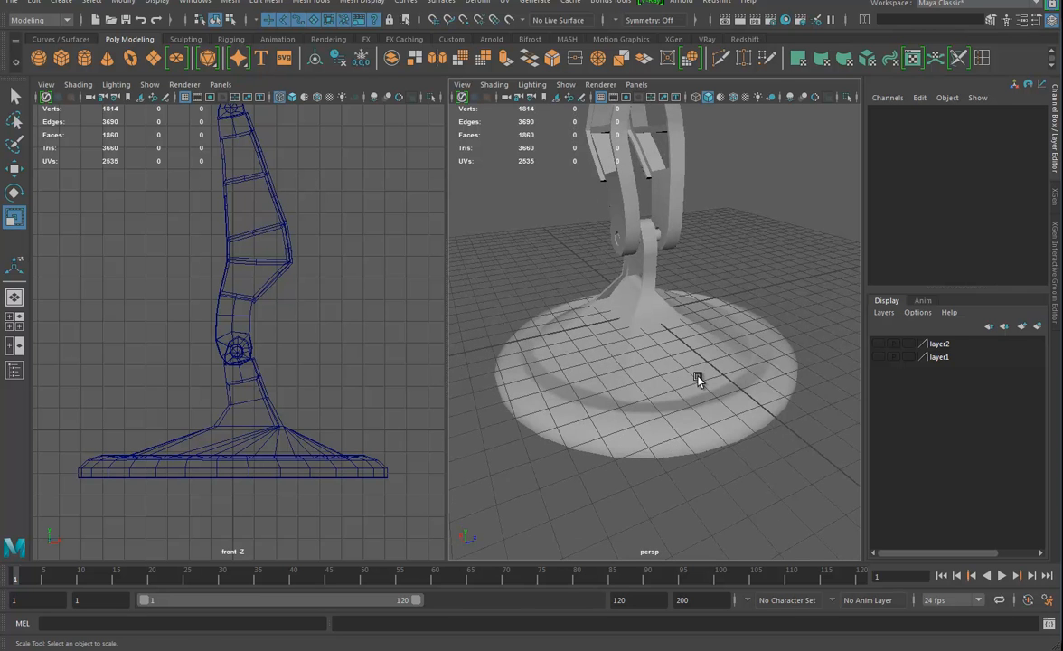
# Move the arm piece so its lower joint hole is centred on the base's pivot, at about Translate X 0.477, Y 17.528
pyautogui.scroll(-10, 687, 369)
pyautogui.moveTo(283, 314); pyautogui.dragTo(185, 389)
pyautogui.scroll(6, 235, 372)
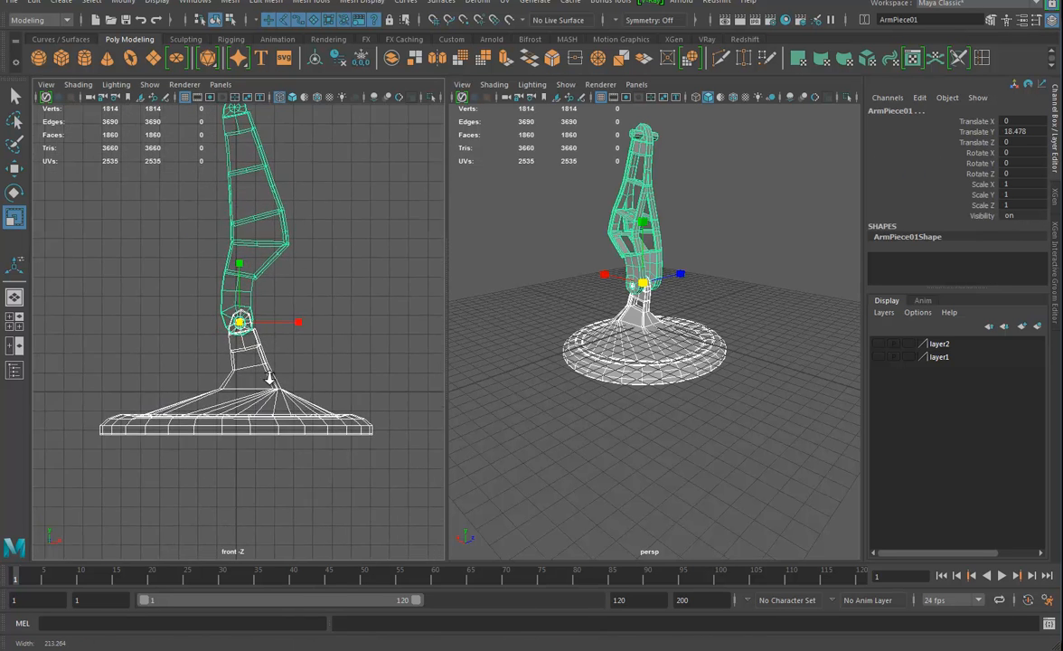
pyautogui.keyDown('alt'); pyautogui.moveTo(353, 254); pyautogui.dragTo(330, 311, button='middle'); pyautogui.keyUp('alt')
pyautogui.click(272, 208)
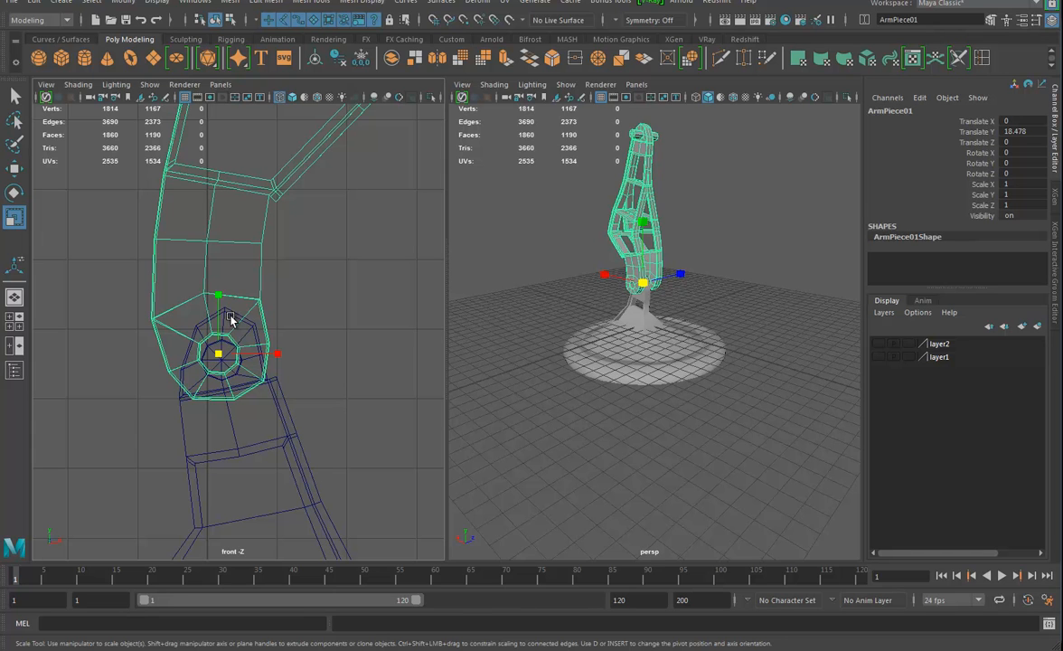
pyautogui.press('w')
pyautogui.moveTo(216, 315); pyautogui.dragTo(200, 331)
pyautogui.moveTo(251, 361)
pyautogui.mouseDown()
pyautogui.moveTo(269, 361)
pyautogui.moveTo(256, 363)
pyautogui.mouseUp()
pyautogui.scroll(-5, 336, 377)
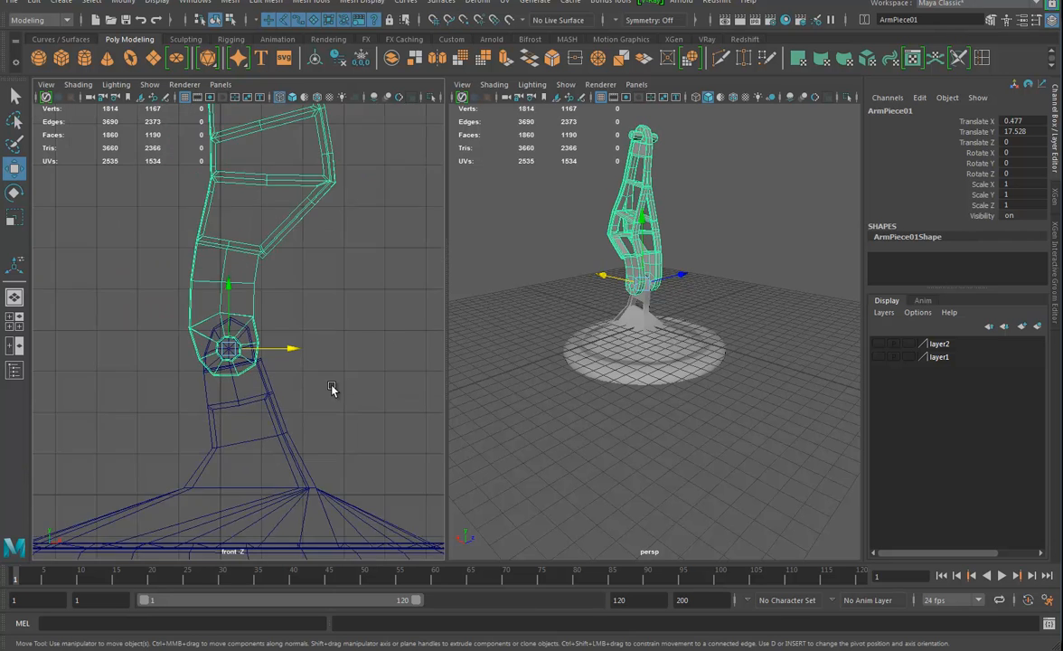
# Raise the arm piece and base together until the base rests on the grid, with the arm at about Translate Y 40.834
pyautogui.keyDown('shift'); pyautogui.click(224, 361); pyautogui.keyUp('shift')
pyautogui.moveTo(232, 286); pyautogui.dragTo(238, 242)
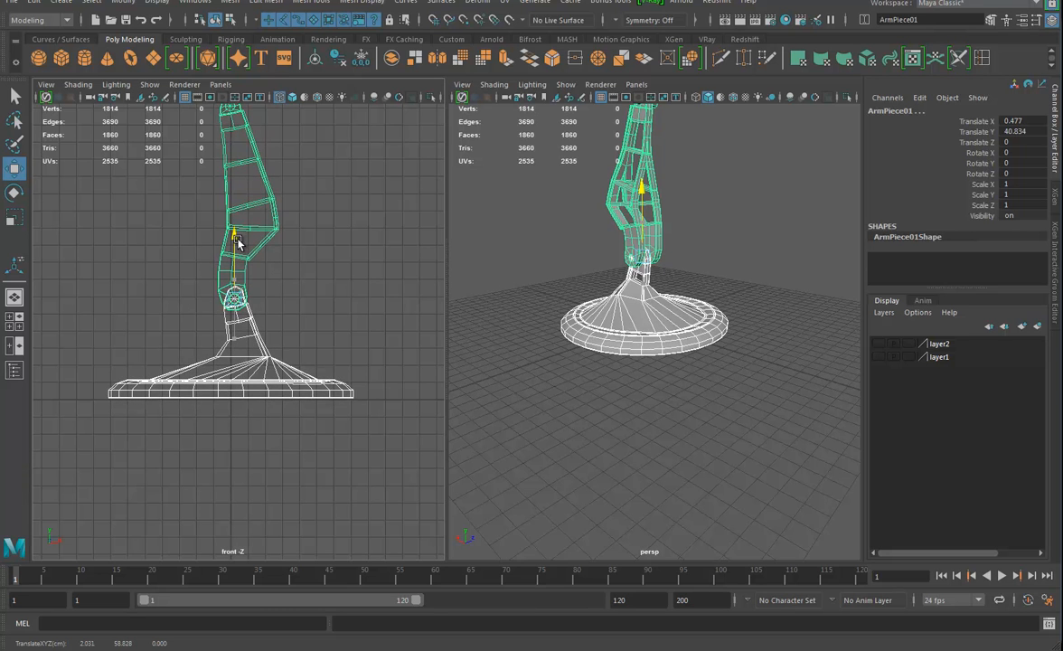
pyautogui.keyDown('alt'); pyautogui.moveTo(304, 297); pyautogui.dragTo(297, 336, button='middle'); pyautogui.keyUp('alt')
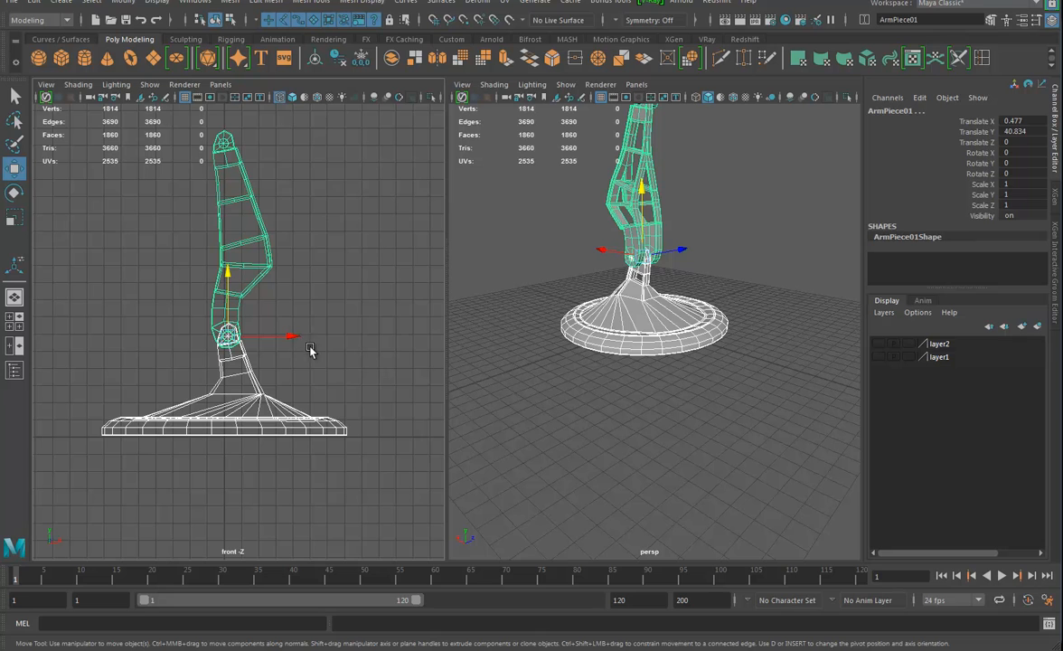
# Duplicate the arm piece and move the copy onto the original's upper joint, at about Translate X -2.005, Y 153.029
pyautogui.keyDown('alt'); pyautogui.moveTo(650, 407); pyautogui.dragTo(719, 327); pyautogui.keyUp('alt')
pyautogui.hotkey('ctrl', 'z')
pyautogui.keyDown('alt'); pyautogui.moveTo(576, 263); pyautogui.dragTo(692, 308); pyautogui.keyUp('alt')
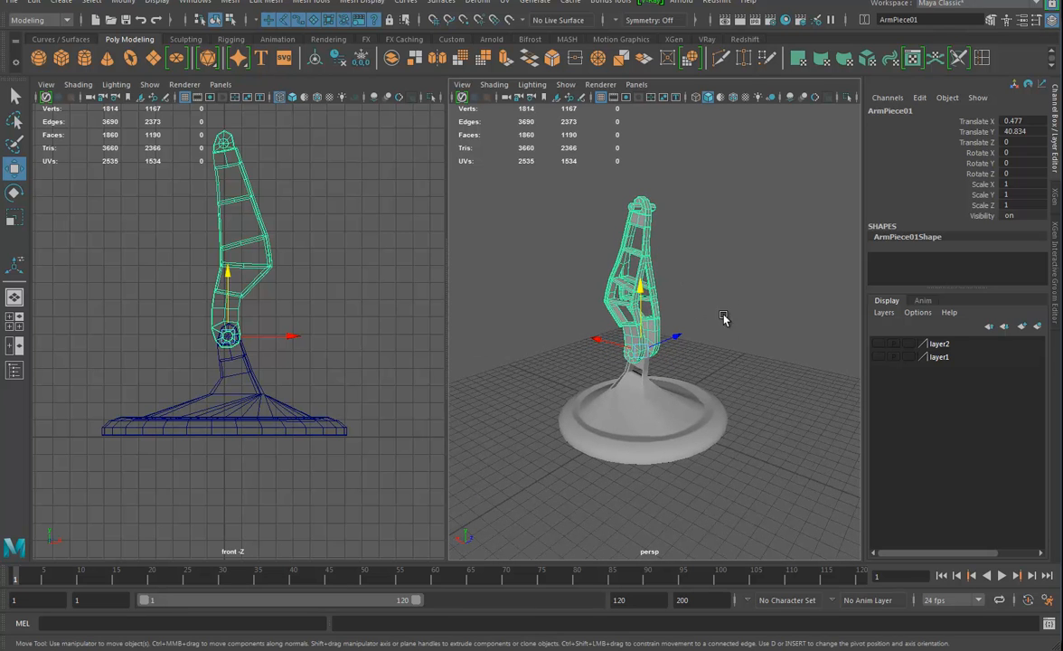
pyautogui.keyDown('alt'); pyautogui.moveTo(749, 370); pyautogui.dragTo(704, 361); pyautogui.keyUp('alt')
pyautogui.keyDown('alt'); pyautogui.moveTo(702, 206); pyautogui.dragTo(719, 346); pyautogui.keyUp('alt')
pyautogui.keyDown('alt'); pyautogui.moveTo(734, 386); pyautogui.dragTo(708, 328); pyautogui.keyUp('alt')
pyautogui.keyDown('alt'); pyautogui.moveTo(284, 254); pyautogui.dragTo(274, 370, button='middle'); pyautogui.keyUp('alt')
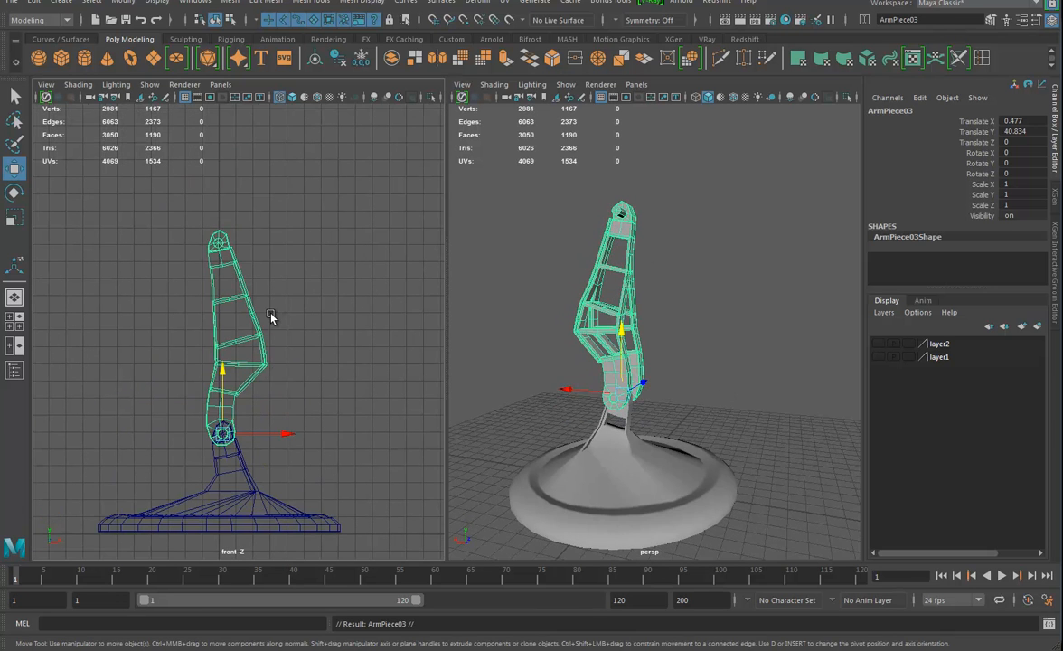
pyautogui.moveTo(221, 375)
pyautogui.keyDown('shift'); pyautogui.mouseDown()
pyautogui.moveTo(231, 252)
pyautogui.moveTo(220, 238)
pyautogui.moveTo(217, 250)
pyautogui.mouseUp(); pyautogui.keyUp('shift')
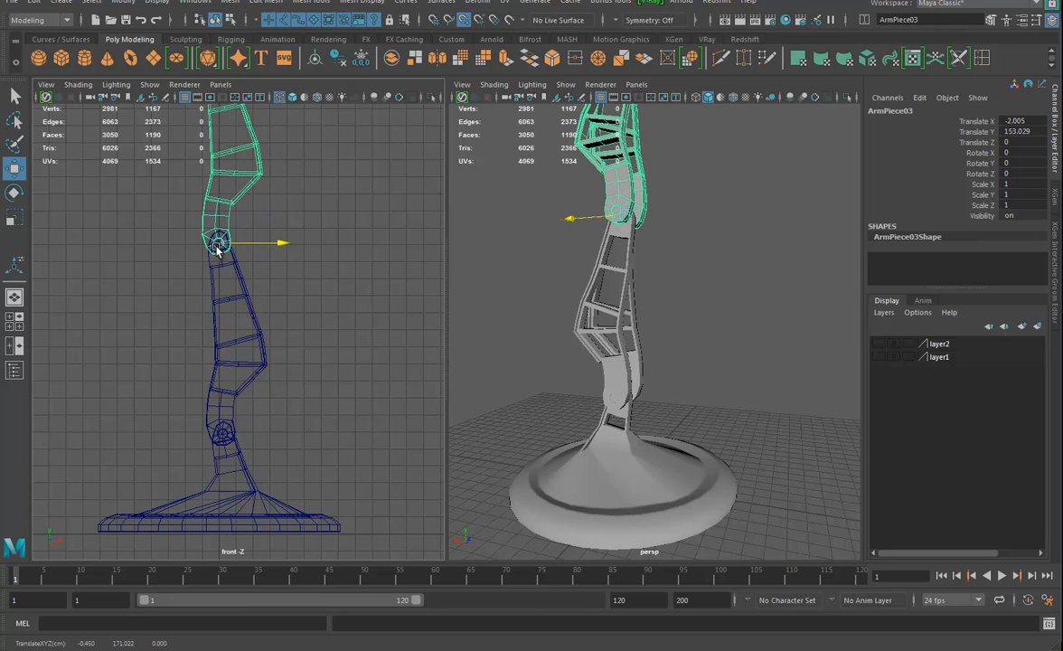
# Rotate the duplicated upper arm piece about its lower joint to about 61.25 degrees in Z
pyautogui.keyDown('alt'); pyautogui.moveTo(589, 332); pyautogui.dragTo(546, 294, button='right'); pyautogui.keyUp('alt')
pyautogui.keyDown('alt'); pyautogui.moveTo(546, 293); pyautogui.dragTo(582, 372); pyautogui.keyUp('alt')
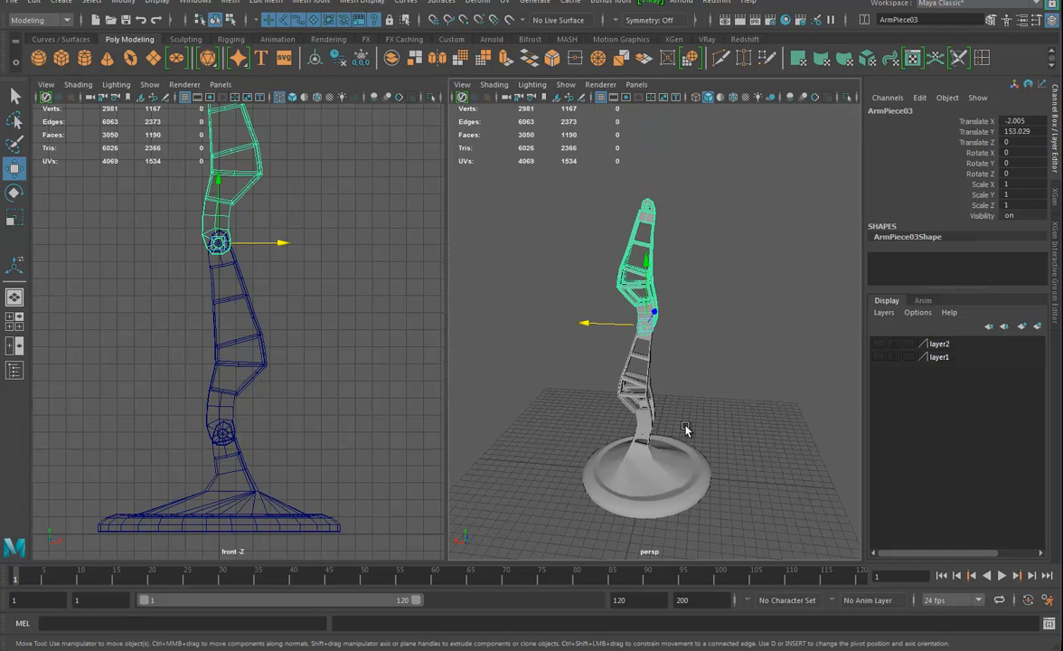
pyautogui.press('e')
pyautogui.moveTo(675, 277); pyautogui.dragTo(622, 445)
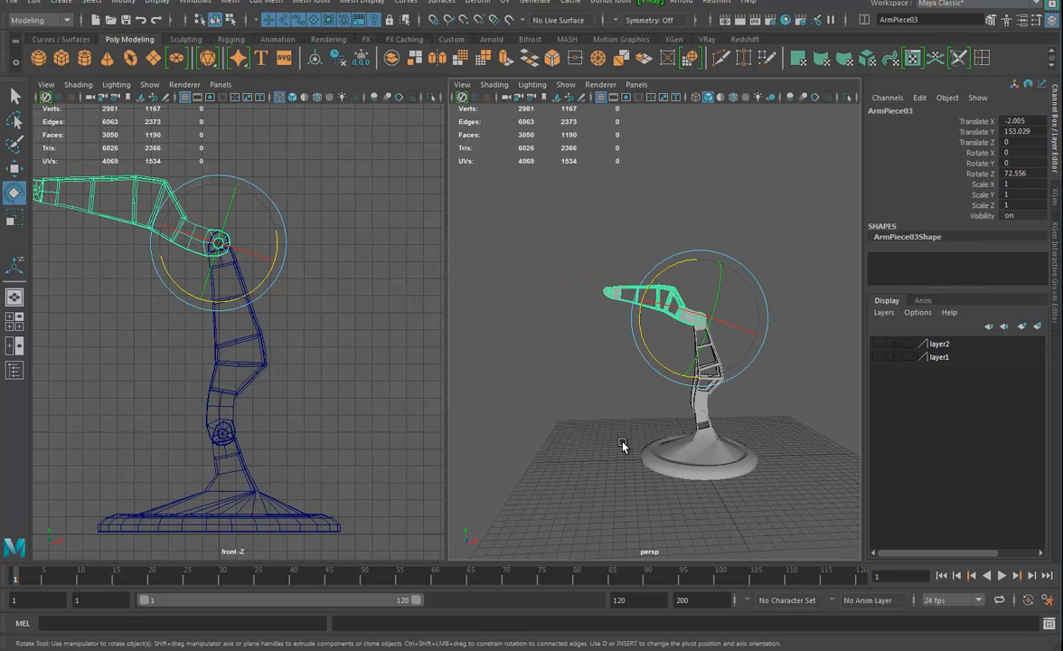
pyautogui.moveTo(680, 263); pyautogui.dragTo(611, 270)
pyautogui.keyDown('alt'); pyautogui.moveTo(182, 253); pyautogui.dragTo(318, 283, button='middle'); pyautogui.keyUp('alt')
# Duplicate the rotated arm piece and align the copy with its outer joint, at about Translate X -101.562, Y 204.818
pyautogui.hotkey('ctrl', 'd')
pyautogui.press('w')
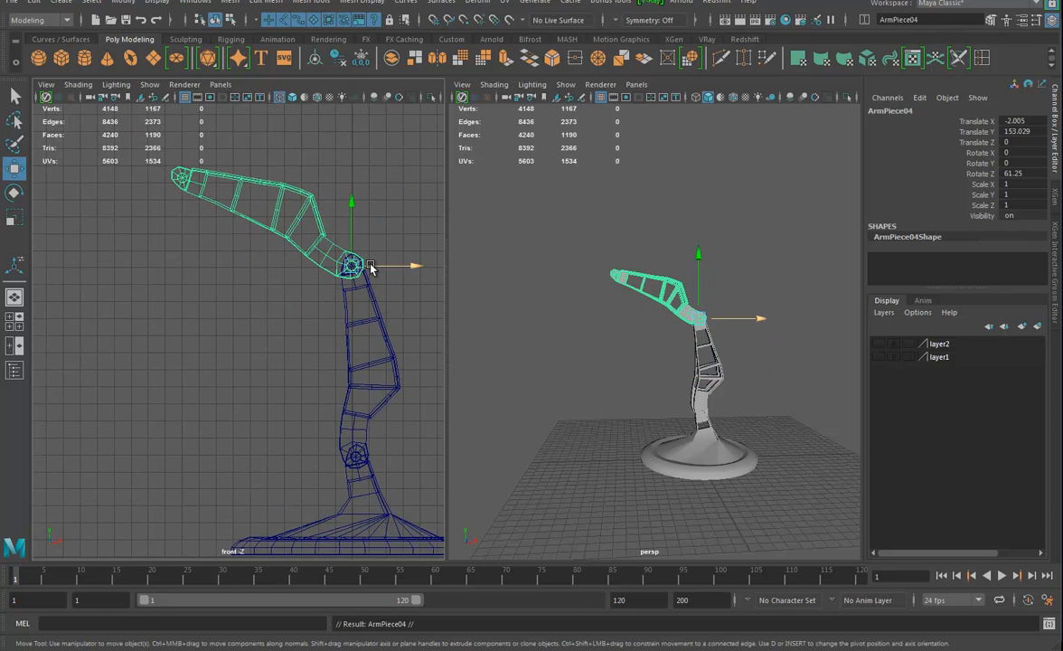
pyautogui.moveTo(369, 267); pyautogui.dragTo(182, 177)
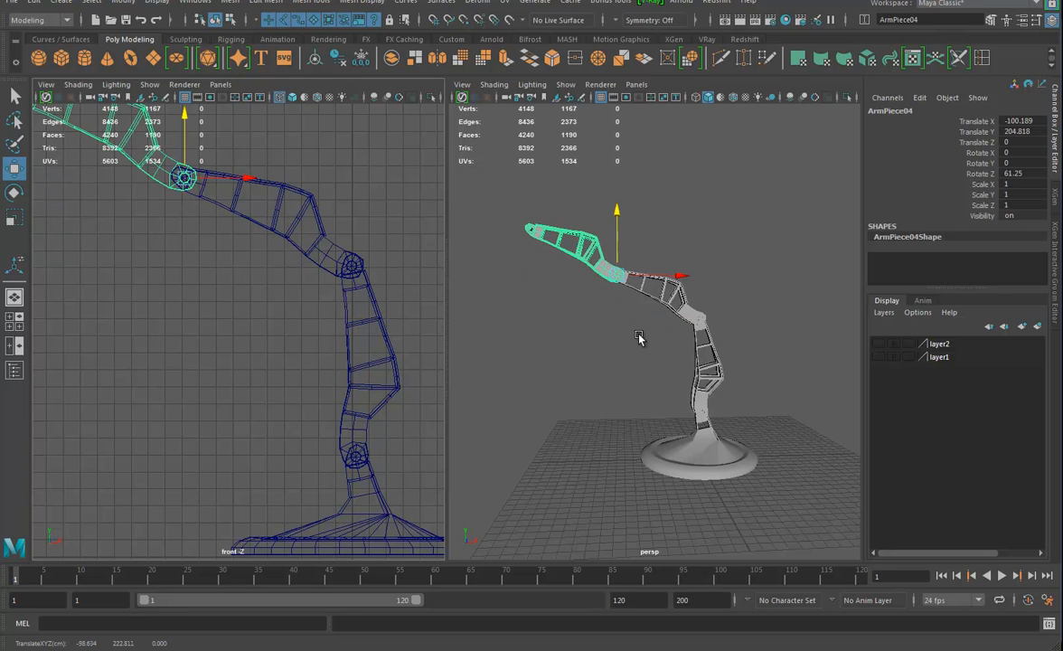
pyautogui.keyDown('alt'); pyautogui.moveTo(638, 338); pyautogui.dragTo(588, 337); pyautogui.keyUp('alt')
pyautogui.keyDown('alt'); pyautogui.moveTo(111, 225); pyautogui.dragTo(137, 270, button='middle'); pyautogui.keyUp('alt')
pyautogui.keyDown('alt'); pyautogui.moveTo(137, 270); pyautogui.dragTo(276, 303, button='right'); pyautogui.keyUp('alt')
pyautogui.keyDown('alt'); pyautogui.moveTo(277, 302); pyautogui.dragTo(204, 432, button='middle'); pyautogui.keyUp('alt')
pyautogui.keyDown('alt'); pyautogui.moveTo(209, 307); pyautogui.dragTo(232, 417, button='middle'); pyautogui.keyUp('alt')
pyautogui.moveTo(232, 417)
pyautogui.keyDown('alt'); pyautogui.mouseDown(button='right')
pyautogui.moveTo(254, 409)
pyautogui.moveTo(241, 397)
pyautogui.mouseUp(button='right'); pyautogui.keyUp('alt')
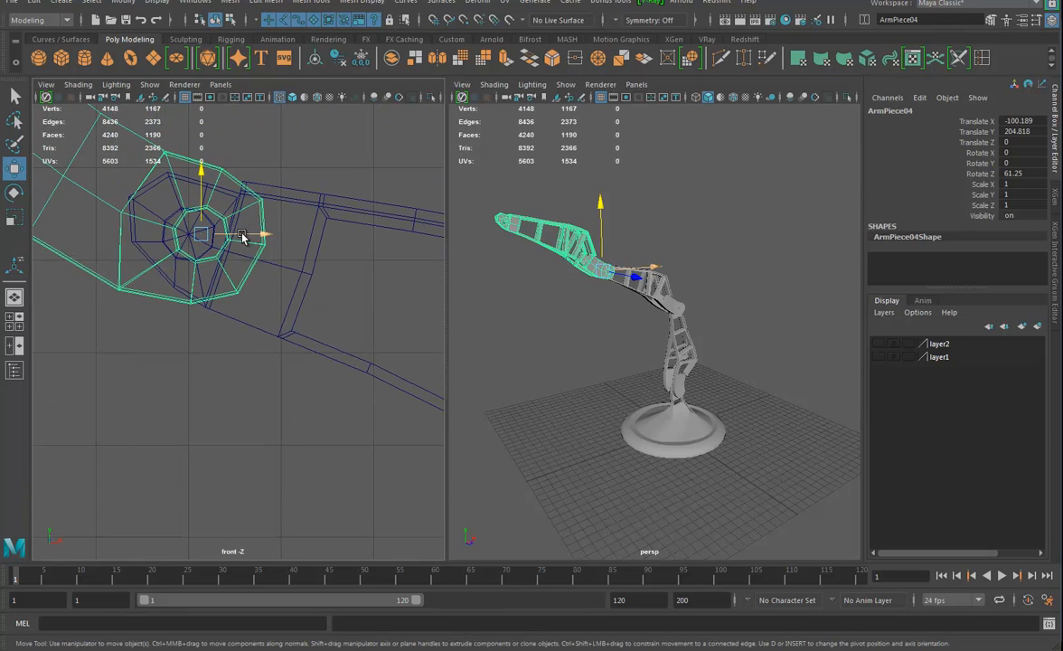
pyautogui.moveTo(242, 235); pyautogui.dragTo(185, 238)
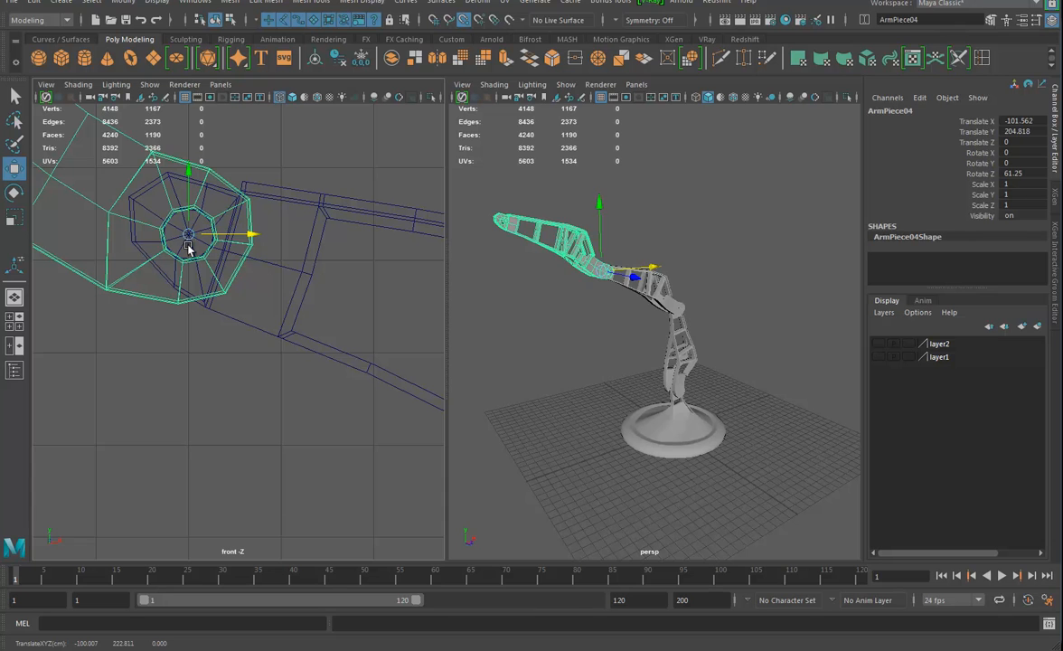
# Rotate the outermost arm piece downward about its joint to about 107.9 degrees in Z
pyautogui.keyDown('alt'); pyautogui.moveTo(615, 312); pyautogui.dragTo(643, 338); pyautogui.keyUp('alt')
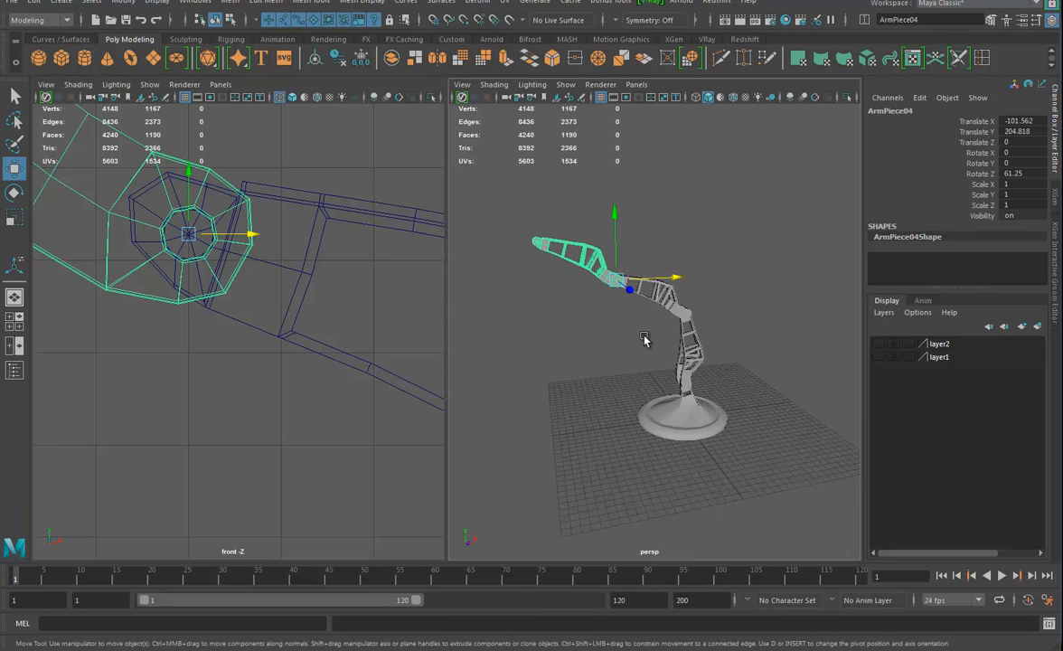
pyautogui.press('e')
pyautogui.moveTo(598, 230); pyautogui.dragTo(751, 408)
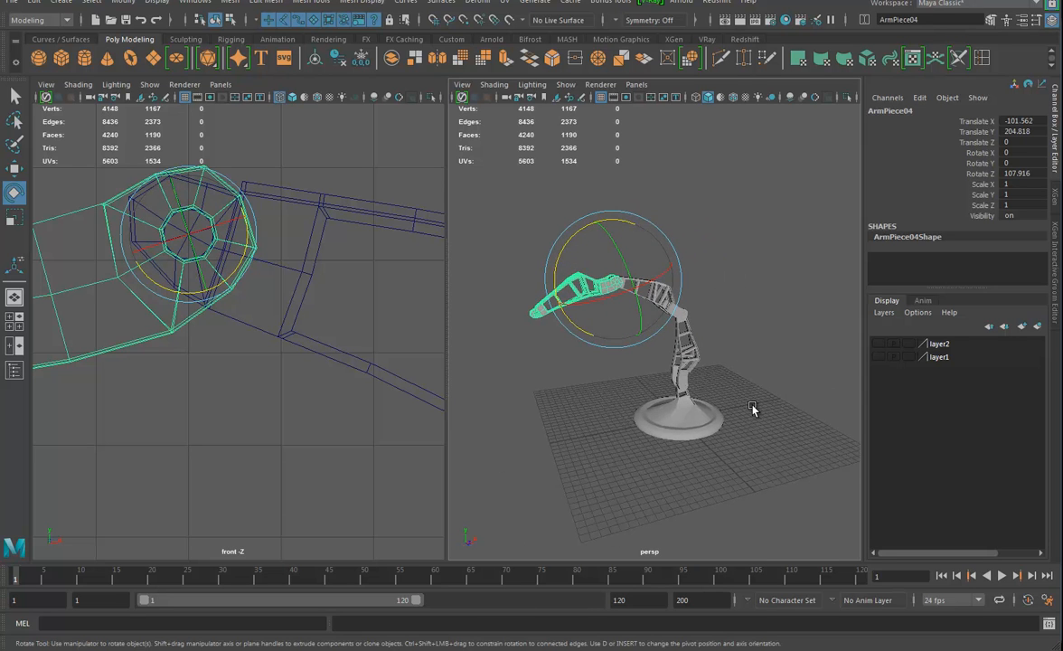
pyautogui.click(738, 343)
pyautogui.keyDown('alt'); pyautogui.moveTo(743, 346); pyautogui.dragTo(722, 492); pyautogui.keyUp('alt')
pyautogui.keyDown('alt'); pyautogui.moveTo(561, 401); pyautogui.dragTo(658, 258); pyautogui.keyUp('alt')
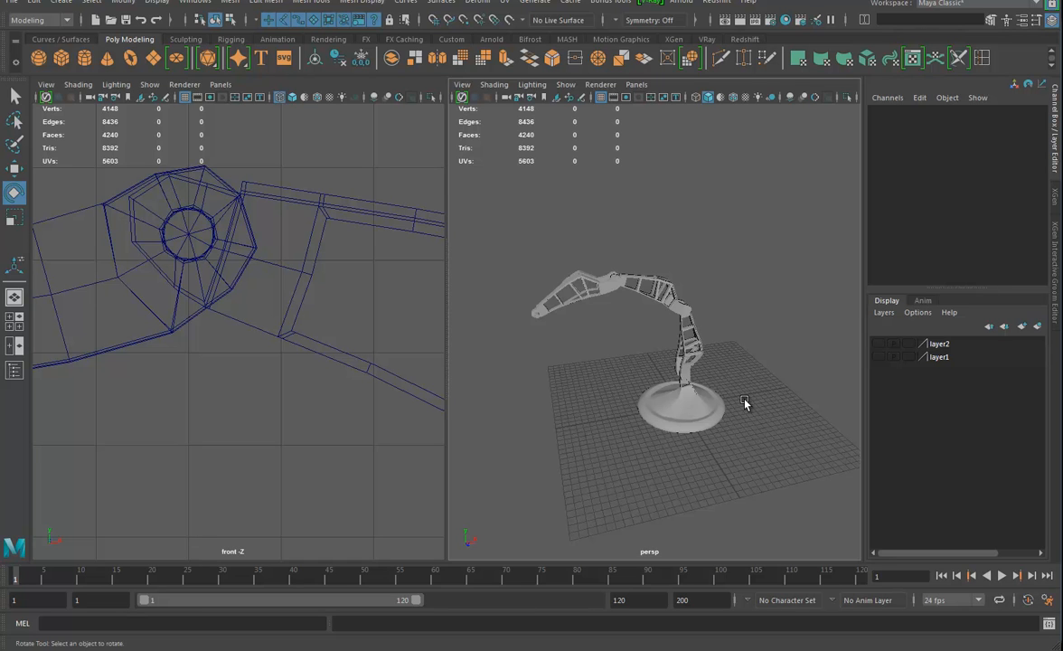
# Duplicate the lowest arm piece and move the copy away from the arm to about -132.4 in Translate Z
pyautogui.click(543, 311)
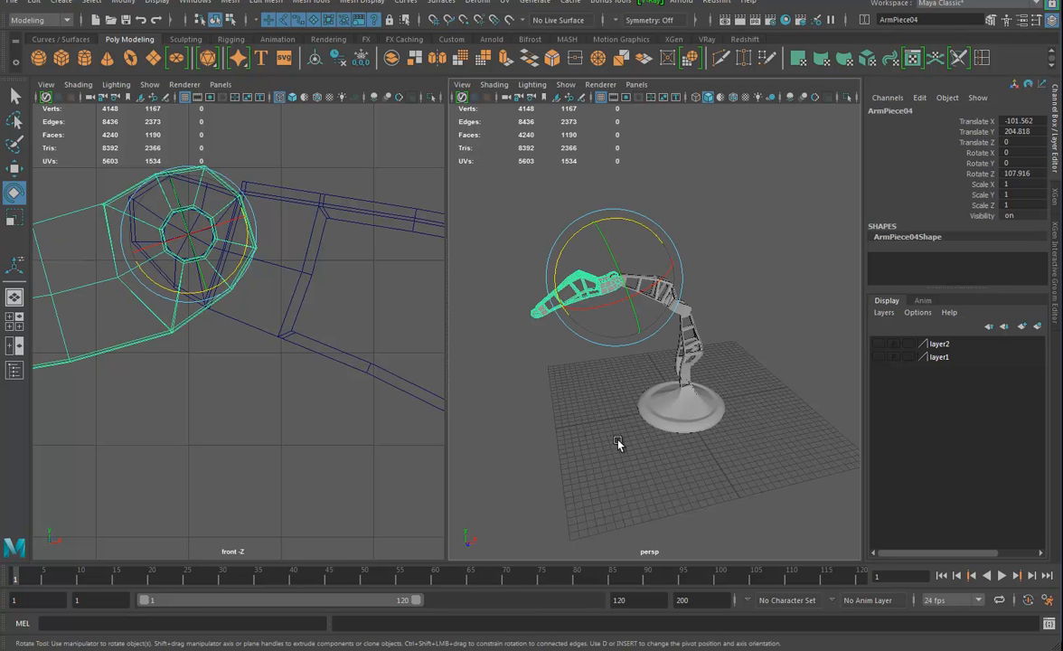
pyautogui.keyDown('alt'); pyautogui.moveTo(583, 405); pyautogui.dragTo(692, 274); pyautogui.keyUp('alt')
pyautogui.keyDown('alt'); pyautogui.moveTo(684, 333); pyautogui.dragTo(717, 384); pyautogui.keyUp('alt')
pyautogui.keyDown('alt'); pyautogui.moveTo(717, 384); pyautogui.dragTo(694, 359, button='middle'); pyautogui.keyUp('alt')
pyautogui.click(694, 350)
pyautogui.keyDown('alt'); pyautogui.moveTo(732, 390); pyautogui.dragTo(696, 393); pyautogui.keyUp('alt')
pyautogui.keyDown('alt'); pyautogui.moveTo(703, 434); pyautogui.dragTo(679, 353); pyautogui.keyUp('alt')
pyautogui.click(668, 350)
pyautogui.press('w')
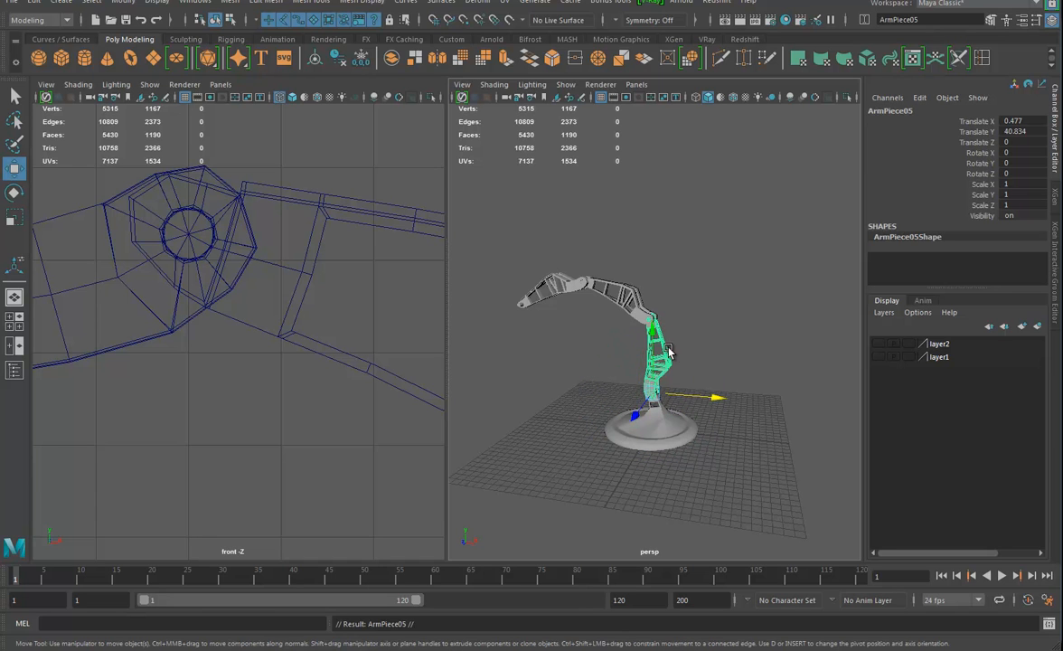
pyautogui.moveTo(623, 422); pyautogui.dragTo(654, 386)
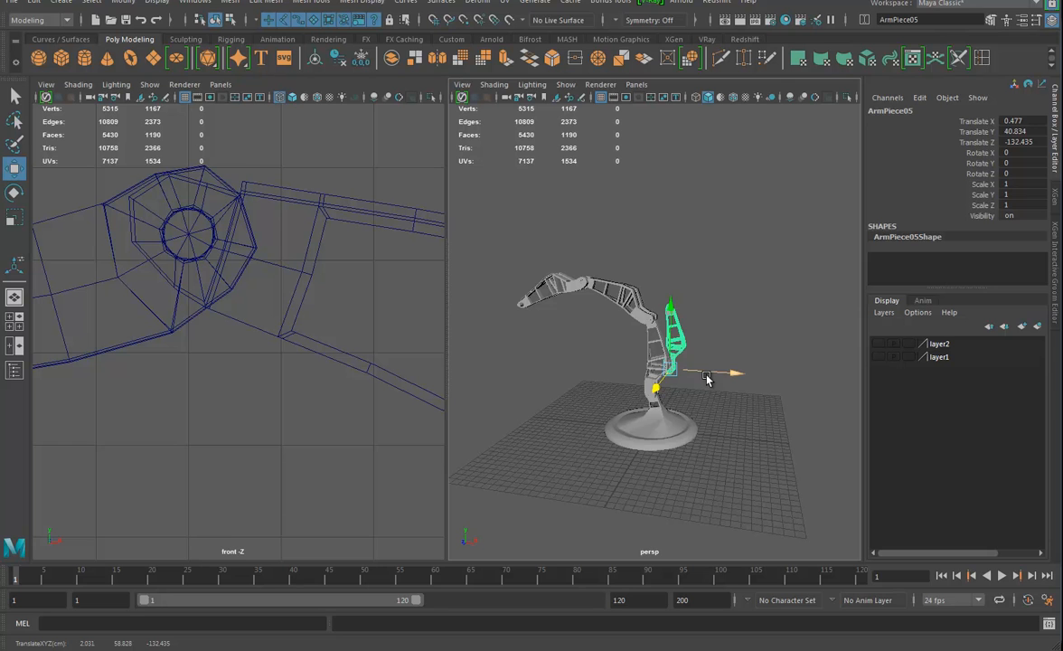
# Delete the upper faces of the separate arm copy, keeping only the lower part of its two prongs
pyautogui.press('f')
pyautogui.keyDown('alt'); pyautogui.moveTo(707, 375); pyautogui.dragTo(643, 444); pyautogui.keyUp('alt')
pyautogui.moveTo(634, 317); pyautogui.dragTo(635, 354, button='right')
pyautogui.moveTo(596, 162); pyautogui.dragTo(804, 403)
pyautogui.keyDown('alt'); pyautogui.moveTo(577, 437); pyautogui.dragTo(592, 463); pyautogui.keyUp('alt')
pyautogui.press('Delete')
# Delete the leftover faces above the two prongs, leaving their upper ends open
pyautogui.keyDown('alt'); pyautogui.moveTo(593, 463); pyautogui.dragTo(726, 491, button='right'); pyautogui.keyUp('alt')
pyautogui.keyDown('alt'); pyautogui.moveTo(725, 491); pyautogui.dragTo(695, 331, button='middle'); pyautogui.keyUp('alt')
pyautogui.keyDown('alt'); pyautogui.moveTo(695, 332); pyautogui.dragTo(524, 441); pyautogui.keyUp('alt')
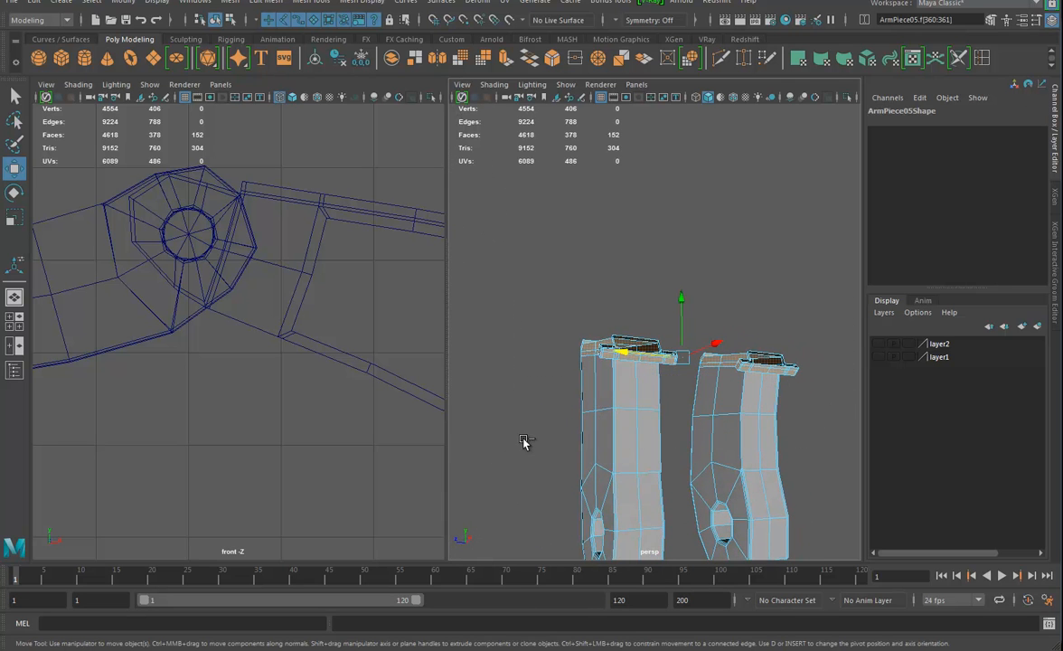
pyautogui.press('Delete')
# Bridge the open tops of the two prongs with two faces using Append to Polygon, leaving an opening all around the outer border
pyautogui.keyDown('alt'); pyautogui.moveTo(650, 391); pyautogui.dragTo(705, 340); pyautogui.keyUp('alt')
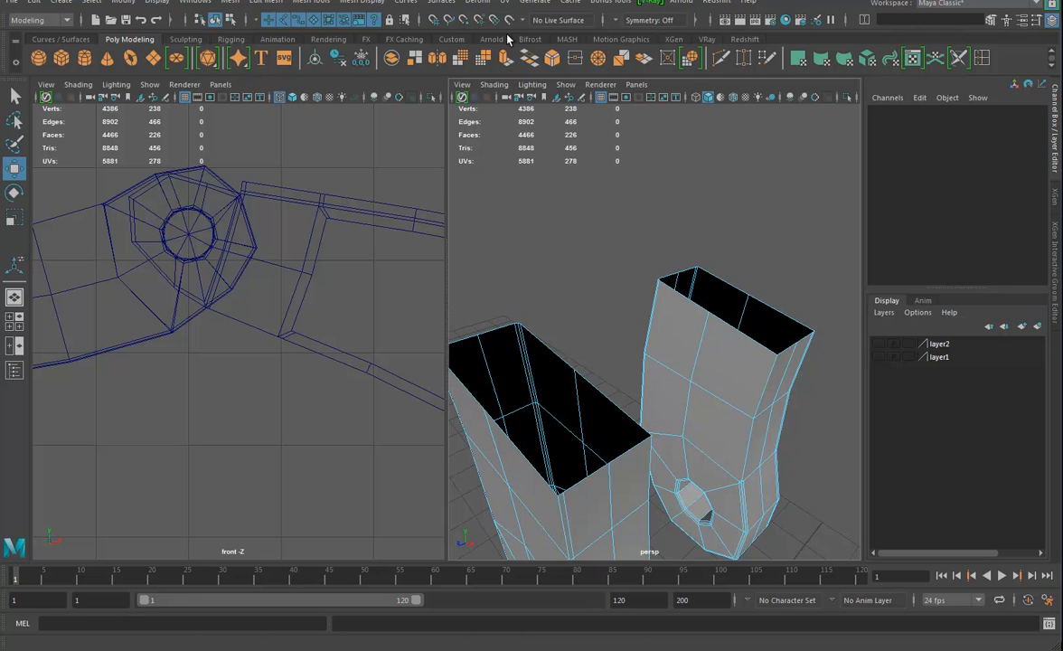
pyautogui.click(312, 3)
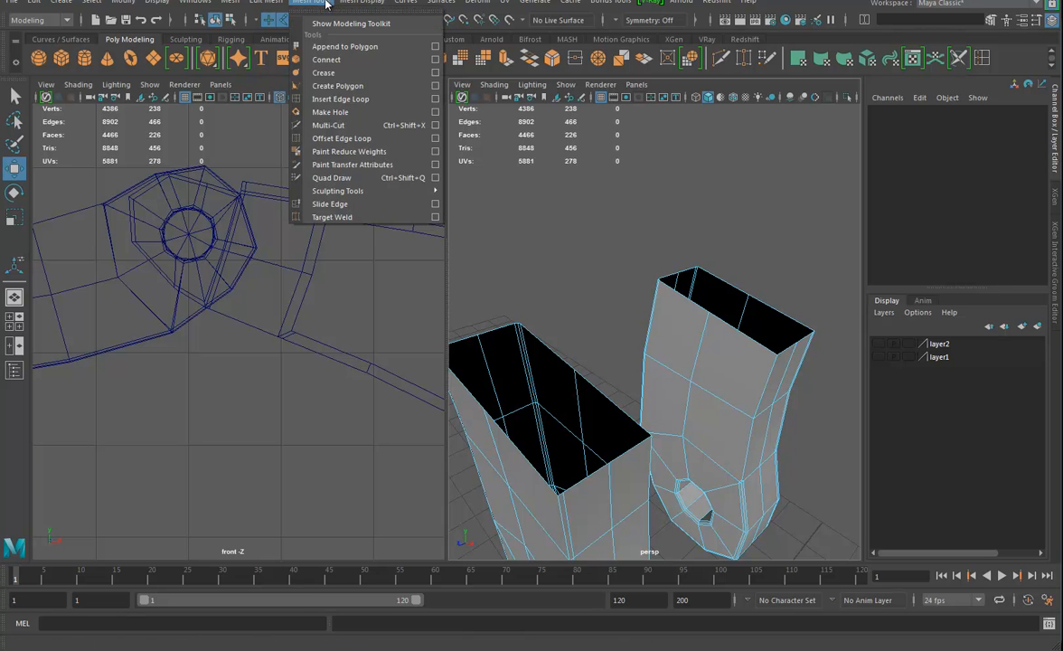
pyautogui.click(336, 42)
pyautogui.click(551, 352)
pyautogui.click(689, 298)
pyautogui.press('Return')
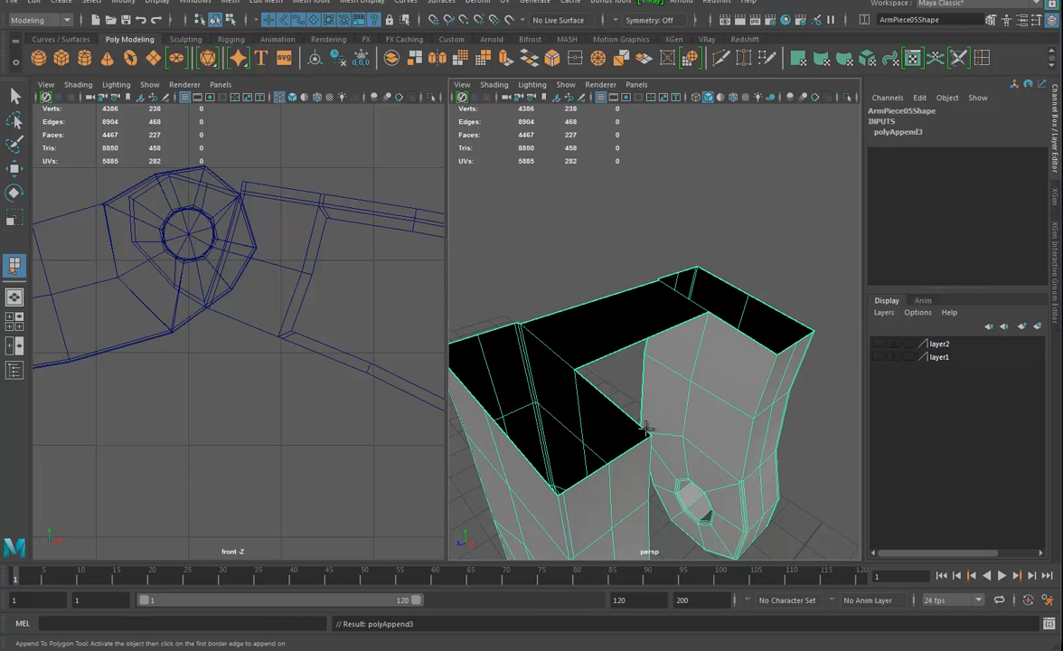
pyautogui.click(585, 383)
pyautogui.click(687, 316)
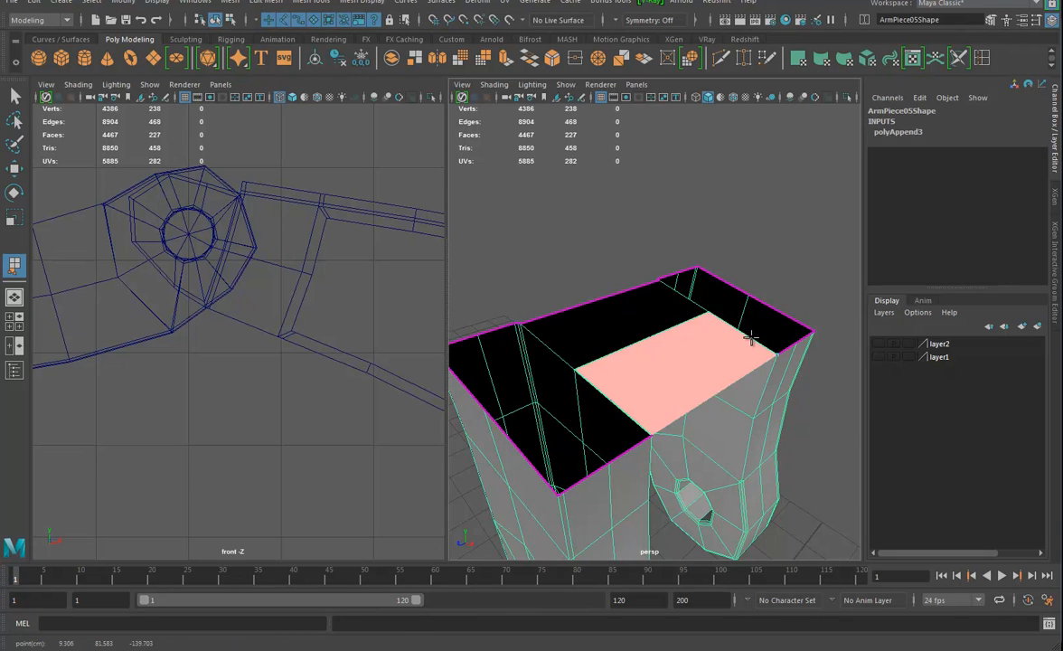
pyautogui.press('Return')
pyautogui.press('w')
# Split the two bridging faces across their middle by inserting an edge through their edge ring
pyautogui.keyDown('alt'); pyautogui.moveTo(633, 379); pyautogui.dragTo(671, 339); pyautogui.keyUp('alt')
pyautogui.moveTo(674, 312); pyautogui.dragTo(666, 287, button='right')
pyautogui.click(664, 310)
pyautogui.keyDown('shift'); pyautogui.rightClick(660, 312); pyautogui.keyUp('shift')
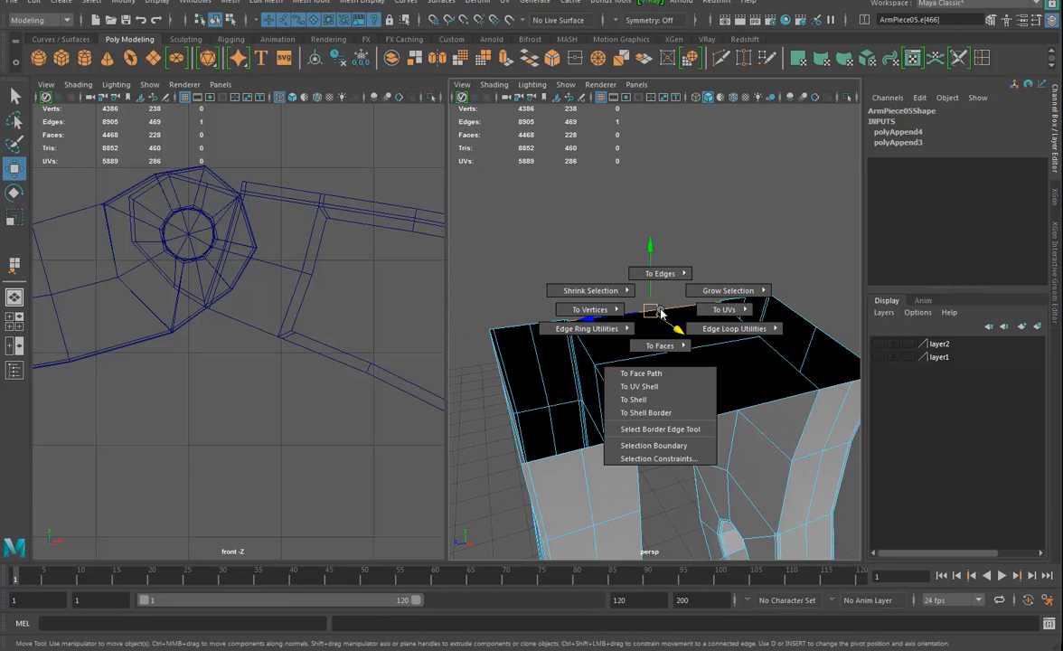
pyautogui.moveTo(587, 328)
pyautogui.click(664, 351)
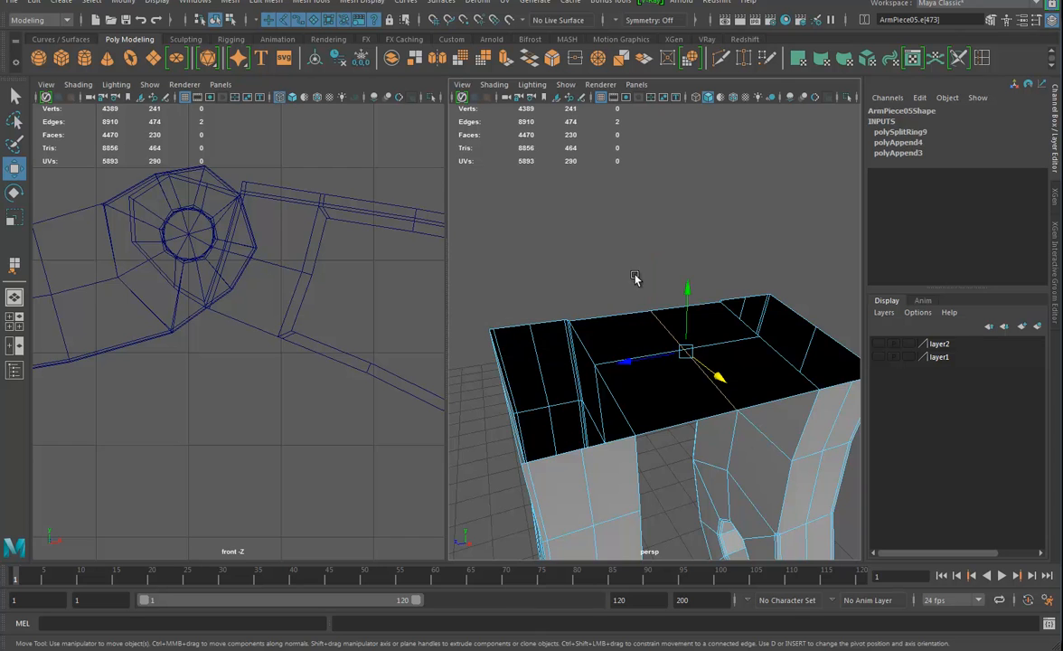
# Extrude the open border edges of the end piece, raise them slightly, and scale them outward into a flared rim
pyautogui.keyDown('alt'); pyautogui.moveTo(708, 432); pyautogui.dragTo(602, 394, button='right'); pyautogui.keyUp('alt')
pyautogui.keyDown('alt'); pyautogui.moveTo(603, 394); pyautogui.dragTo(595, 366); pyautogui.keyUp('alt')
pyautogui.doubleClick(608, 378)
pyautogui.hotkey('ctrl', 'e')
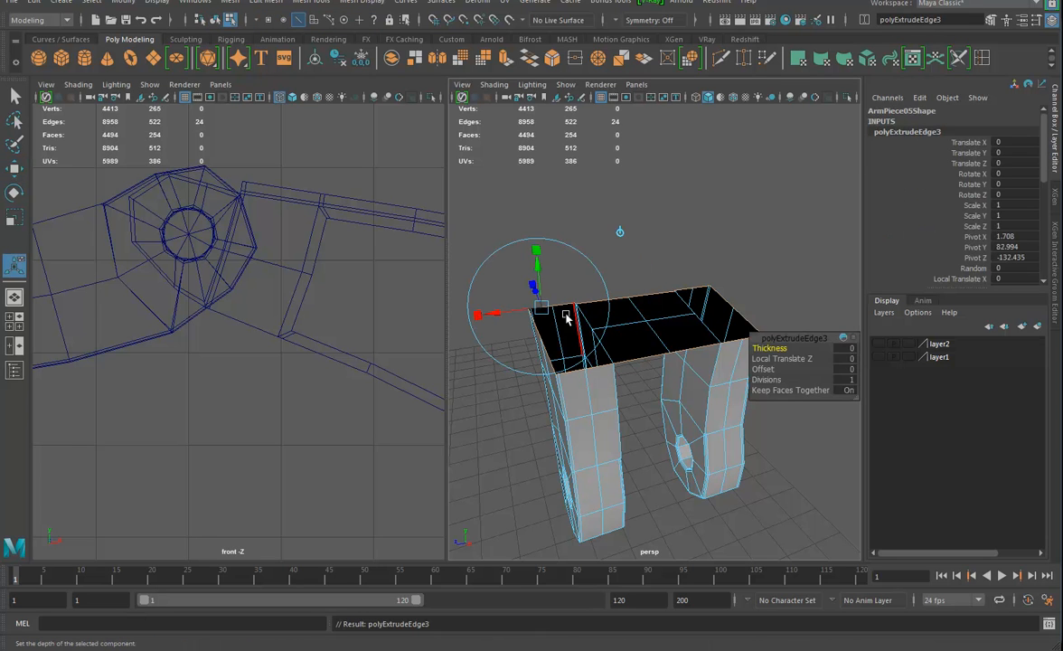
pyautogui.press('w')
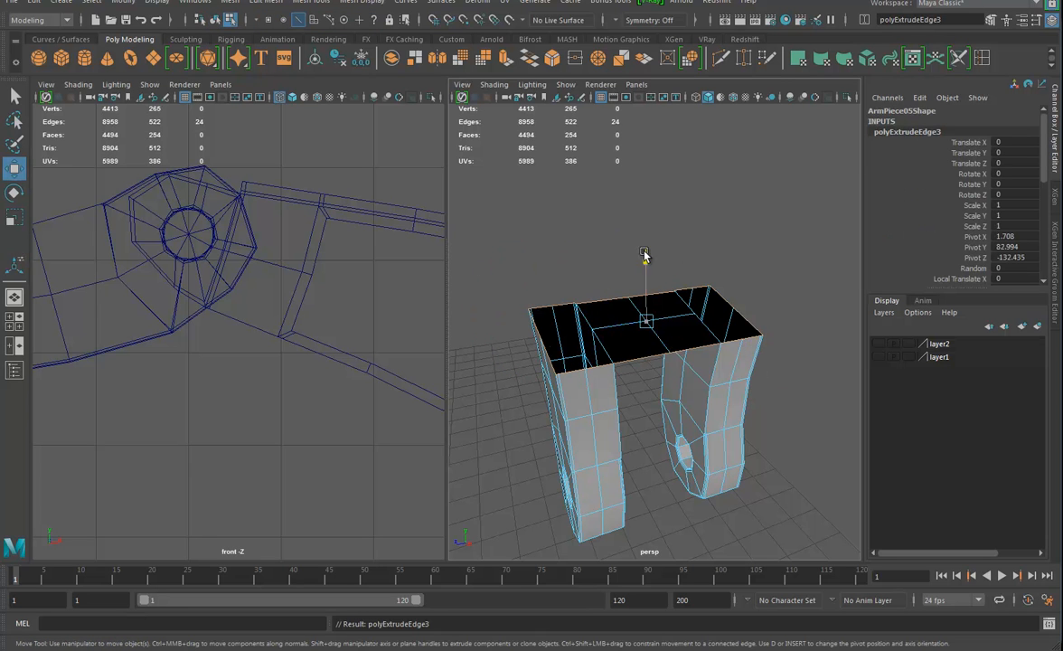
pyautogui.moveTo(643, 255); pyautogui.dragTo(645, 236)
pyautogui.moveTo(645, 306); pyautogui.dragTo(668, 296)
pyautogui.keyDown('alt'); pyautogui.moveTo(663, 311); pyautogui.dragTo(647, 328); pyautogui.keyUp('alt')
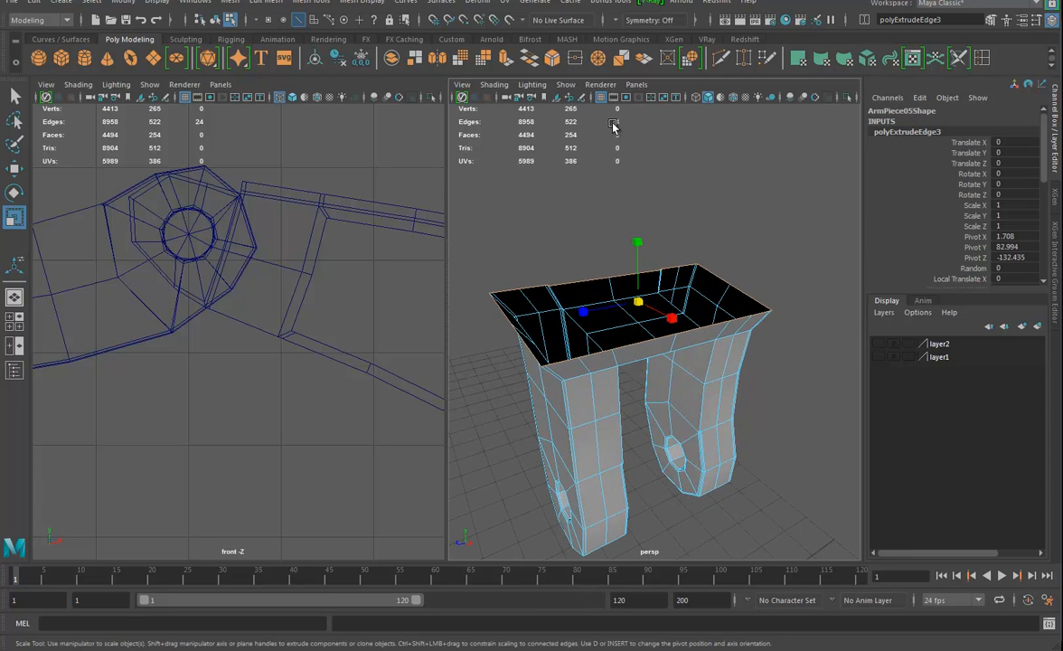
pyautogui.keyDown('alt'); pyautogui.moveTo(635, 373); pyautogui.dragTo(654, 394); pyautogui.keyUp('alt')
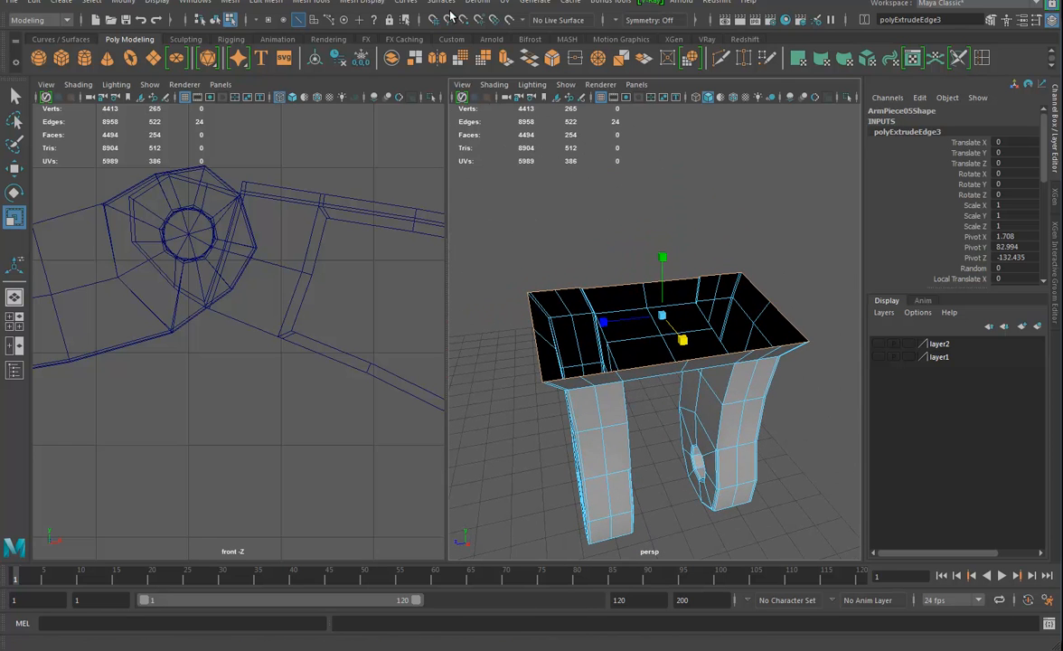
# Try to turn the flared rectangular rim into a circle with Circularize
pyautogui.click(260, 4)
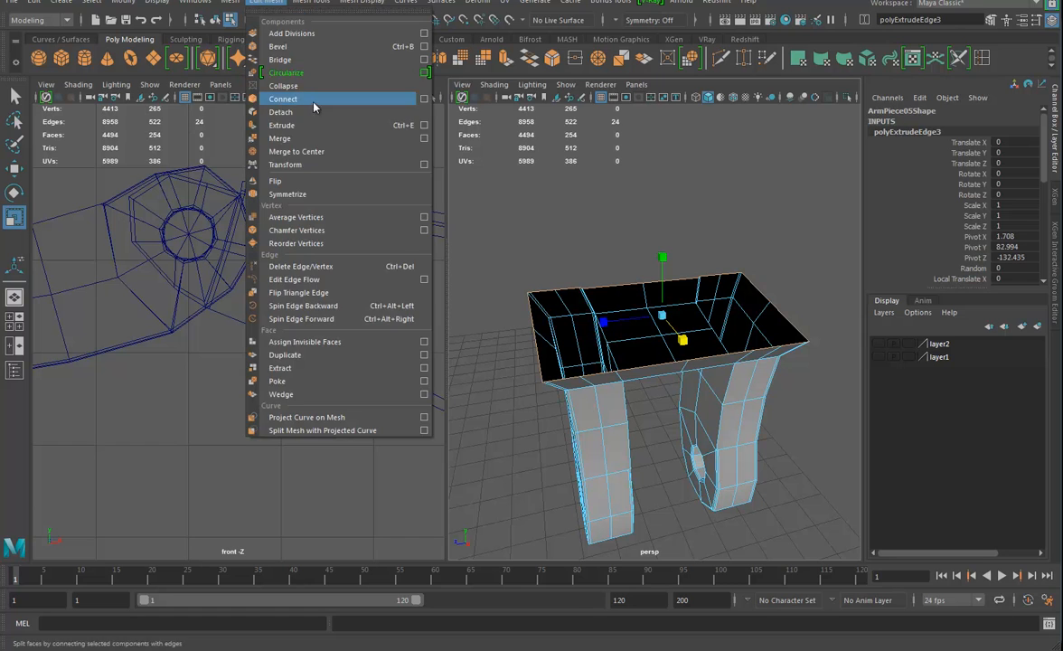
pyautogui.click(271, 68)
pyautogui.keyDown('alt'); pyautogui.moveTo(623, 335); pyautogui.dragTo(637, 279); pyautogui.keyUp('alt')
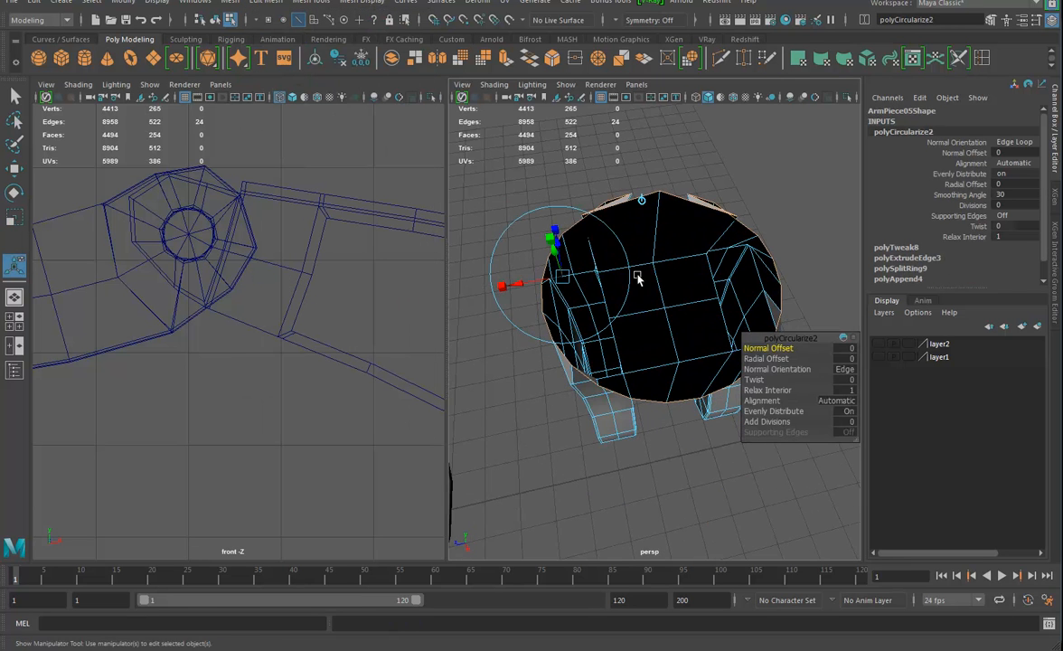
pyautogui.keyDown('alt'); pyautogui.moveTo(701, 266); pyautogui.dragTo(652, 331); pyautogui.keyUp('alt')
pyautogui.hotkey('ctrl', 'z')
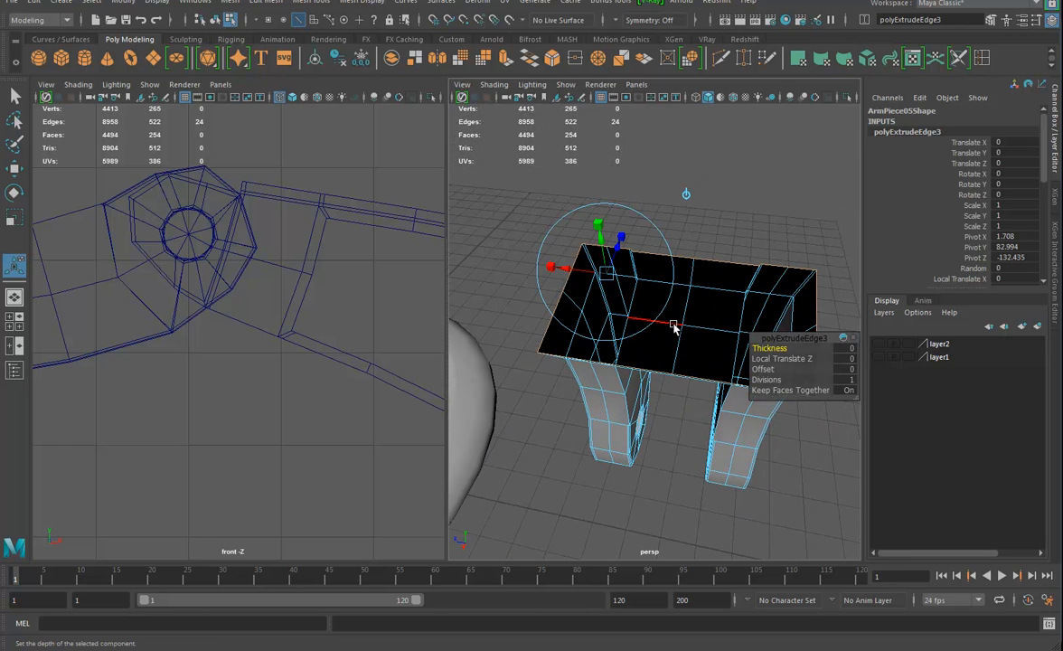
# Round the corners of the flared rim with eleven Average Vertices passes of 10 iterations each
pyautogui.keyDown('alt'); pyautogui.moveTo(656, 368); pyautogui.dragTo(641, 282); pyautogui.keyUp('alt')
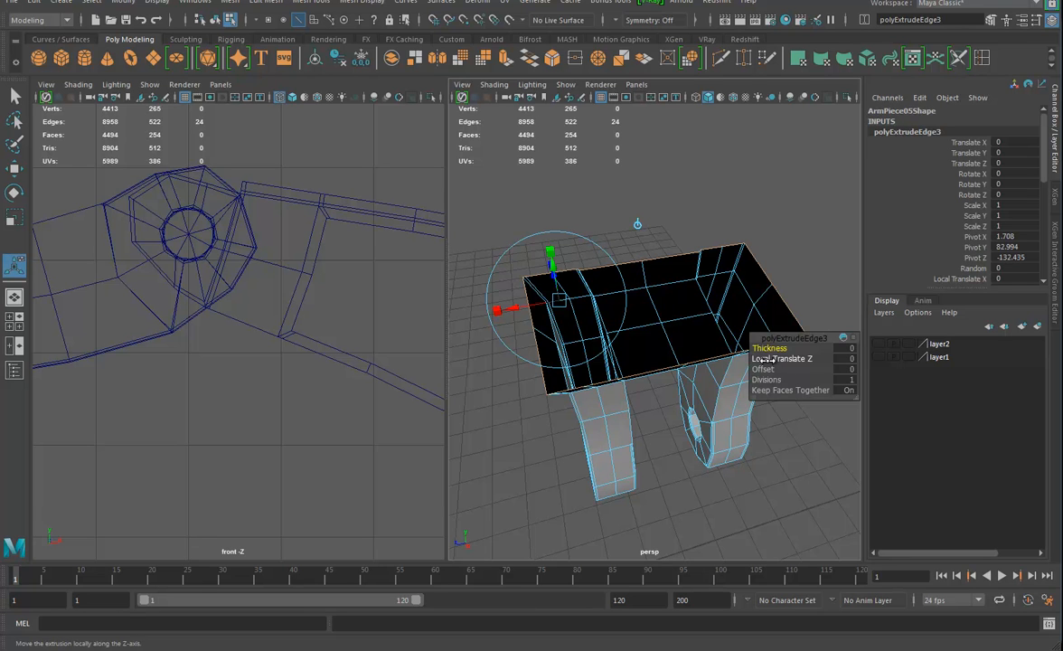
pyautogui.keyDown('alt'); pyautogui.moveTo(682, 320); pyautogui.dragTo(675, 314); pyautogui.keyUp('alt')
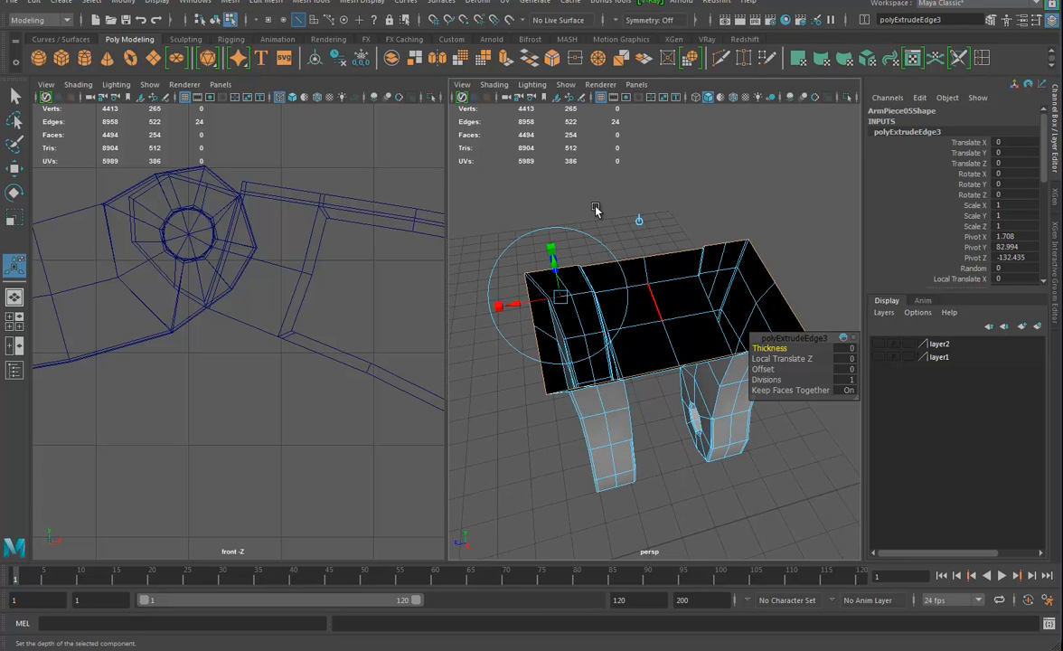
pyautogui.click(262, 4)
pyautogui.click(284, 206)
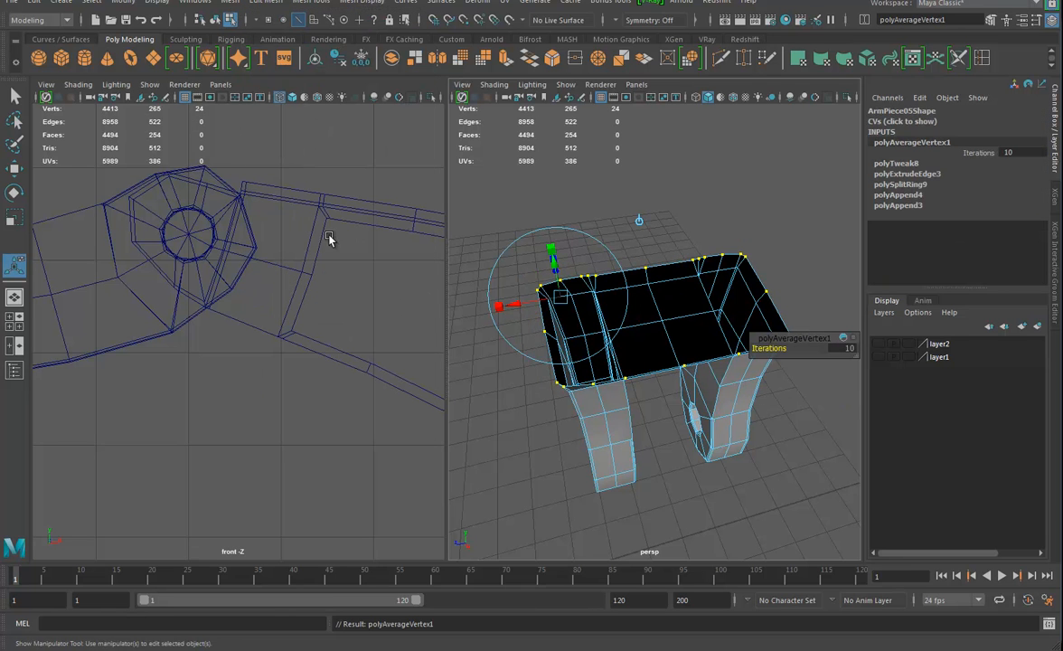
pyautogui.press('g')
pyautogui.press('g')
pyautogui.press('g')
pyautogui.press('g')
pyautogui.press('g')
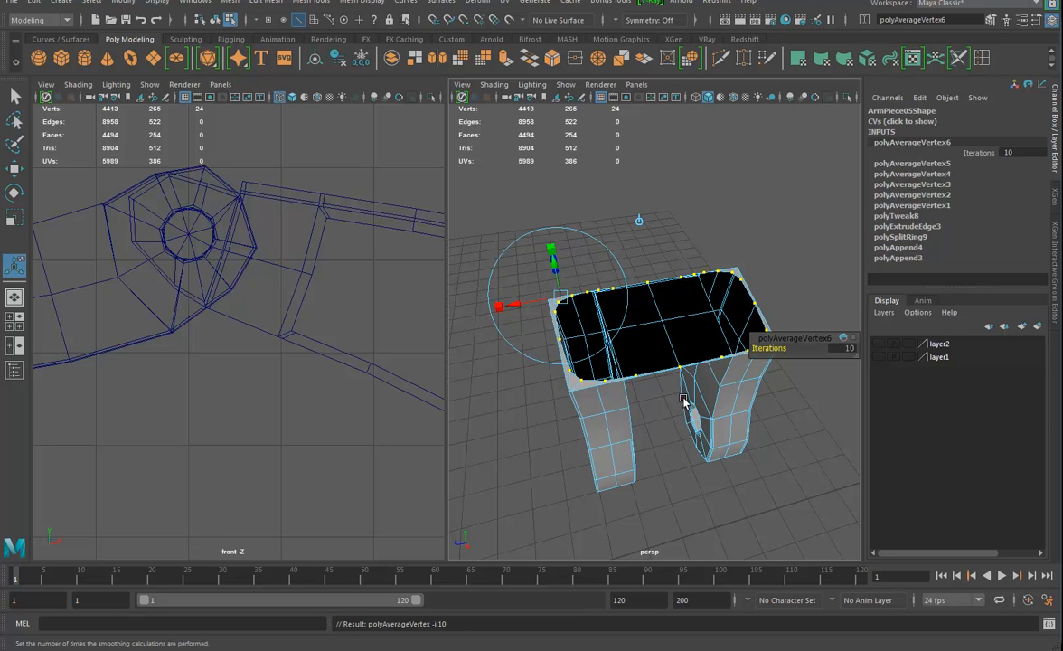
pyautogui.press('g')
pyautogui.press('g')
pyautogui.press('g')
pyautogui.press('g')
pyautogui.press('g')
# Raise the rounded rim straight up to form tall walls above the two prongs
pyautogui.press('w')
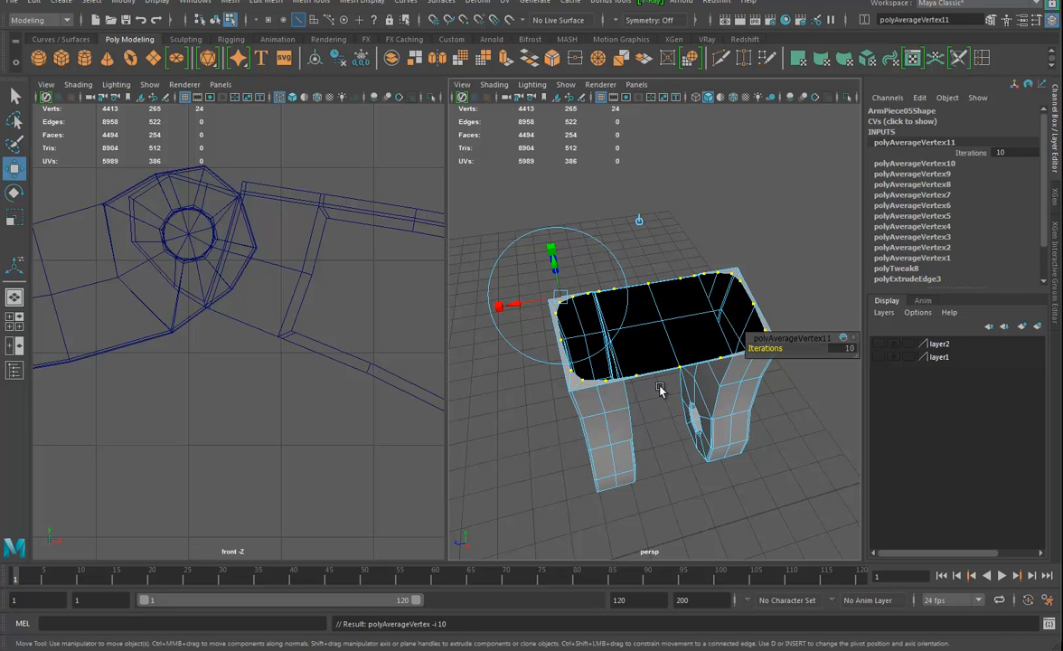
pyautogui.keyDown('alt'); pyautogui.moveTo(682, 423); pyautogui.dragTo(679, 362); pyautogui.keyUp('alt')
pyautogui.moveTo(672, 304); pyautogui.dragTo(747, 300)
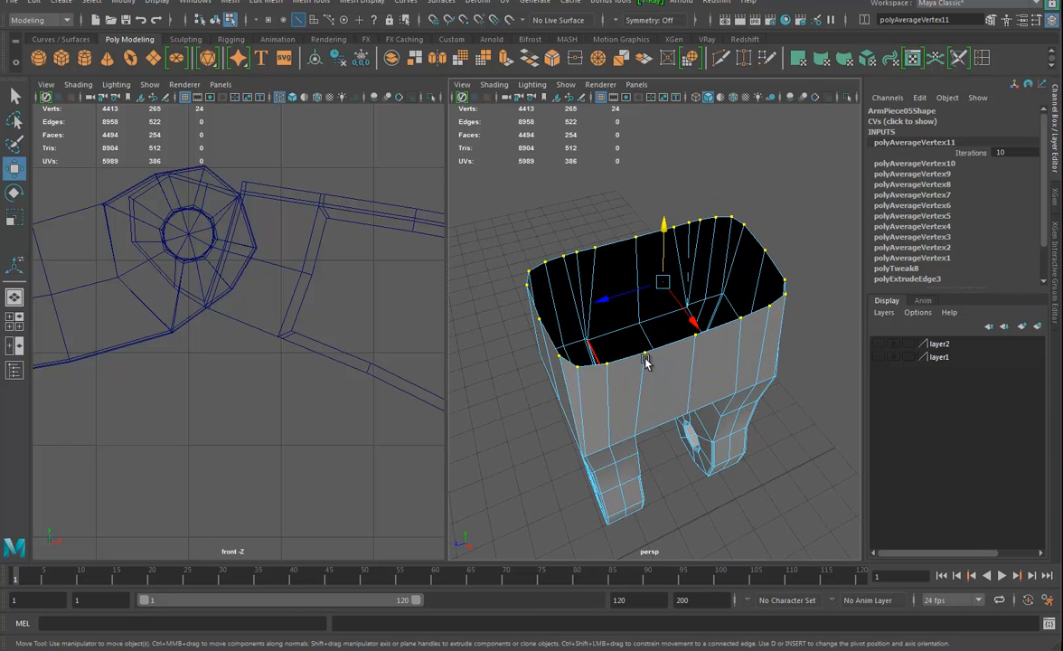
pyautogui.keyDown('alt'); pyautogui.moveTo(645, 361); pyautogui.dragTo(632, 308); pyautogui.keyUp('alt')
# Circularize the raised rim and rotate the resulting circle to lie level above the prongs
pyautogui.click(266, 3)
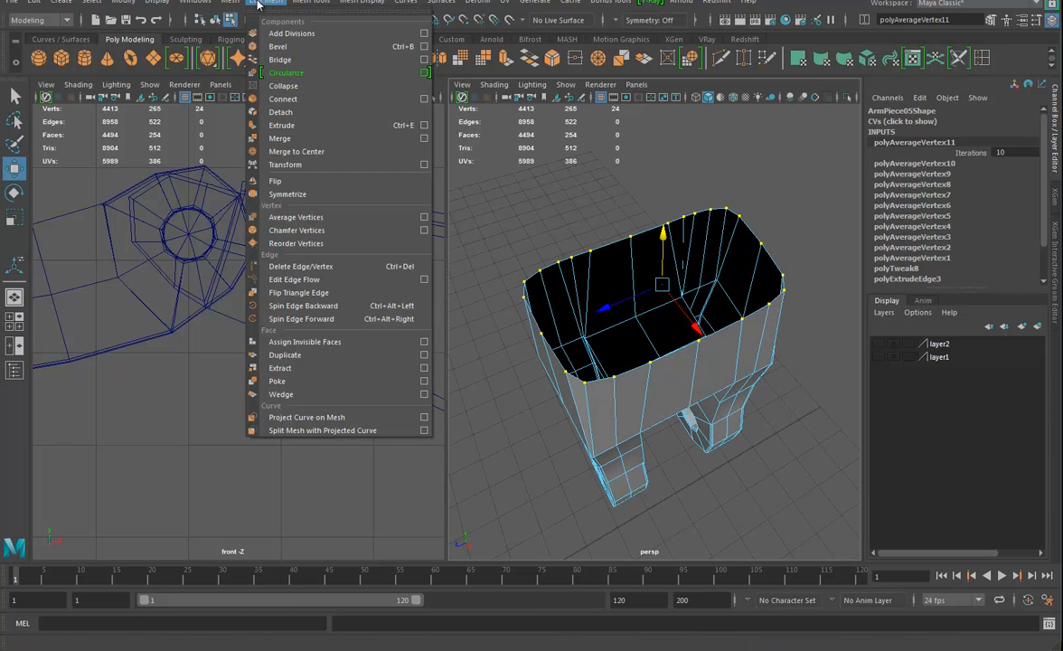
pyautogui.click(279, 73)
pyautogui.keyDown('alt'); pyautogui.moveTo(581, 360); pyautogui.dragTo(881, 299); pyautogui.keyUp('alt')
pyautogui.press('e')
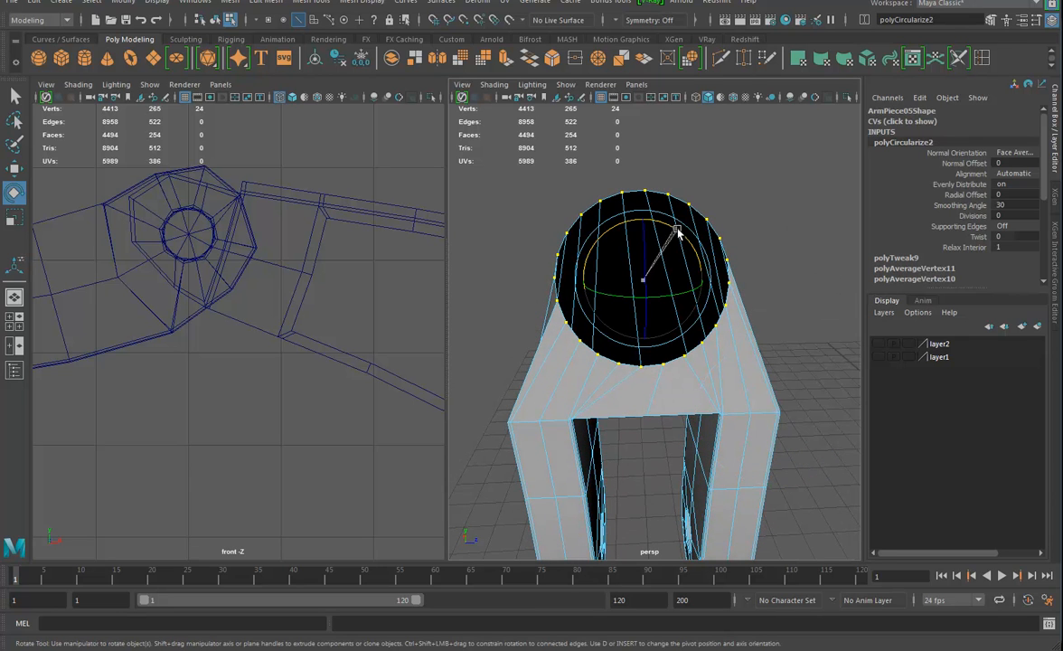
pyautogui.moveTo(678, 231); pyautogui.dragTo(690, 239)
pyautogui.keyDown('alt'); pyautogui.moveTo(783, 288); pyautogui.dragTo(662, 236); pyautogui.keyUp('alt')
pyautogui.keyDown('alt'); pyautogui.moveTo(676, 325); pyautogui.dragTo(673, 393); pyautogui.keyUp('alt')
# Scale the circular rim outward into a wide flared cup and flatten it along Y
pyautogui.press('r')
pyautogui.moveTo(652, 299); pyautogui.dragTo(770, 300)
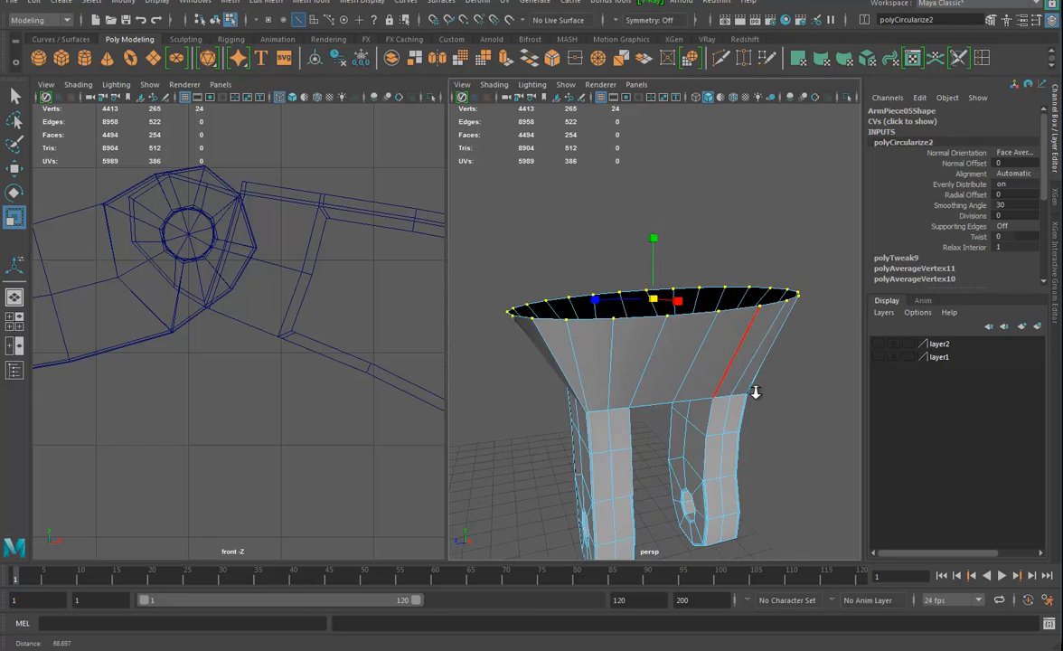
pyautogui.scroll(-8, 755, 396)
pyautogui.keyDown('alt'); pyautogui.moveTo(756, 396); pyautogui.dragTo(678, 331); pyautogui.keyUp('alt')
pyautogui.scroll(4, 723, 411)
pyautogui.scroll(8, 693, 419)
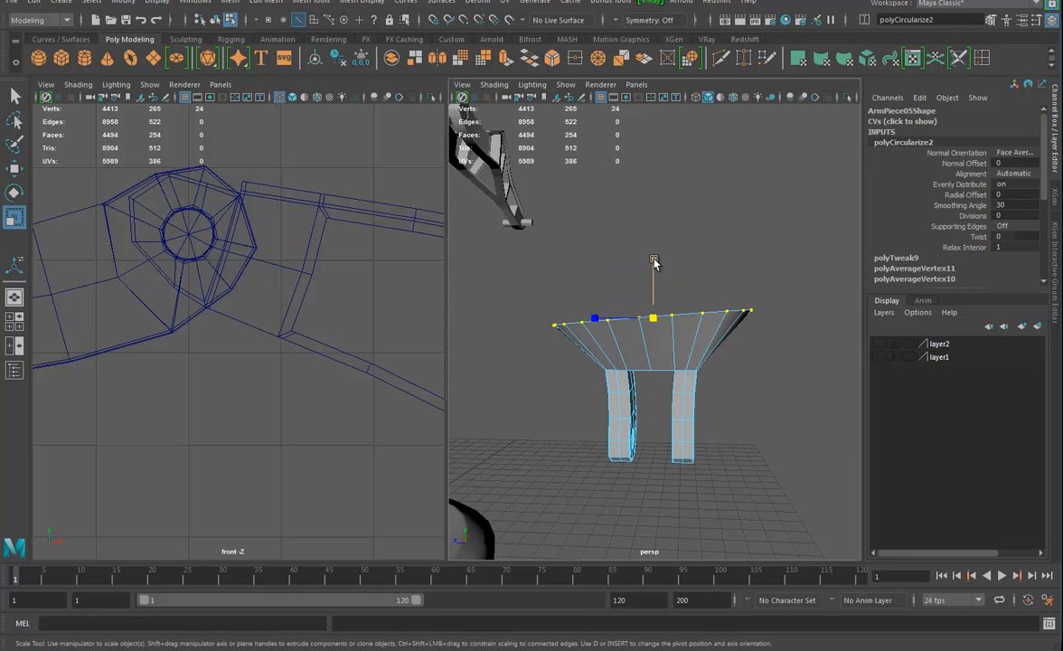
pyautogui.moveTo(654, 262); pyautogui.dragTo(707, 378)
pyautogui.moveTo(629, 313); pyautogui.dragTo(688, 297, button='right')
pyautogui.keyDown('alt'); pyautogui.moveTo(669, 325); pyautogui.dragTo(610, 373); pyautogui.keyUp('alt')
# Create a polygon sphere and snap it to the end piece at Translate Y 81.583 and Translate Z -132.435
pyautogui.click(39, 58)
pyautogui.press('w')
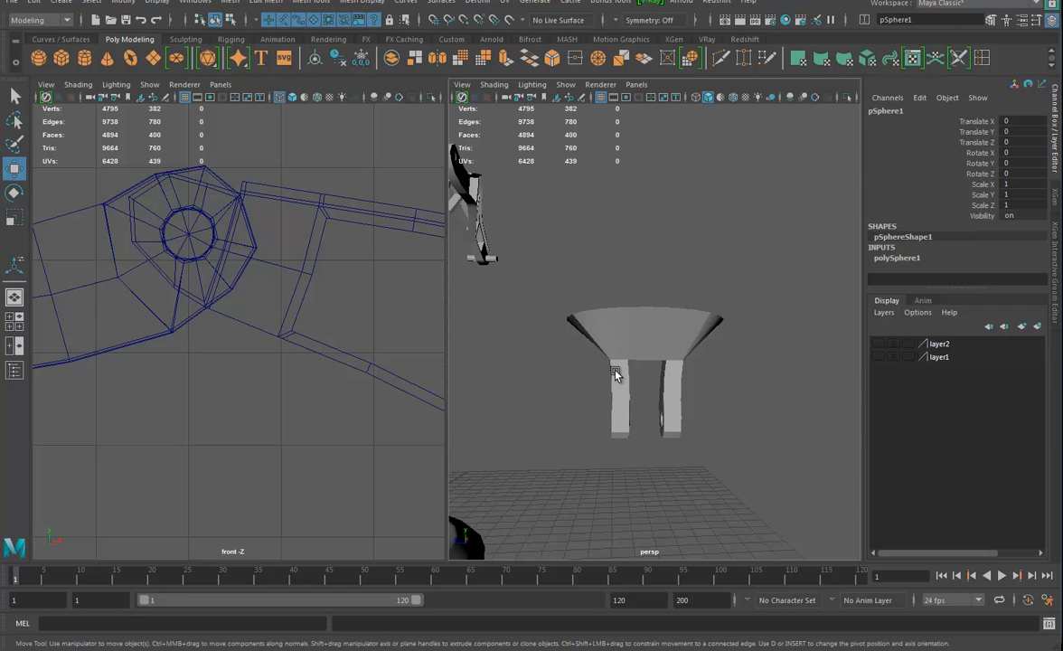
pyautogui.moveTo(659, 358); pyautogui.dragTo(650, 362, button='middle')
pyautogui.scroll(-10, 633, 376)
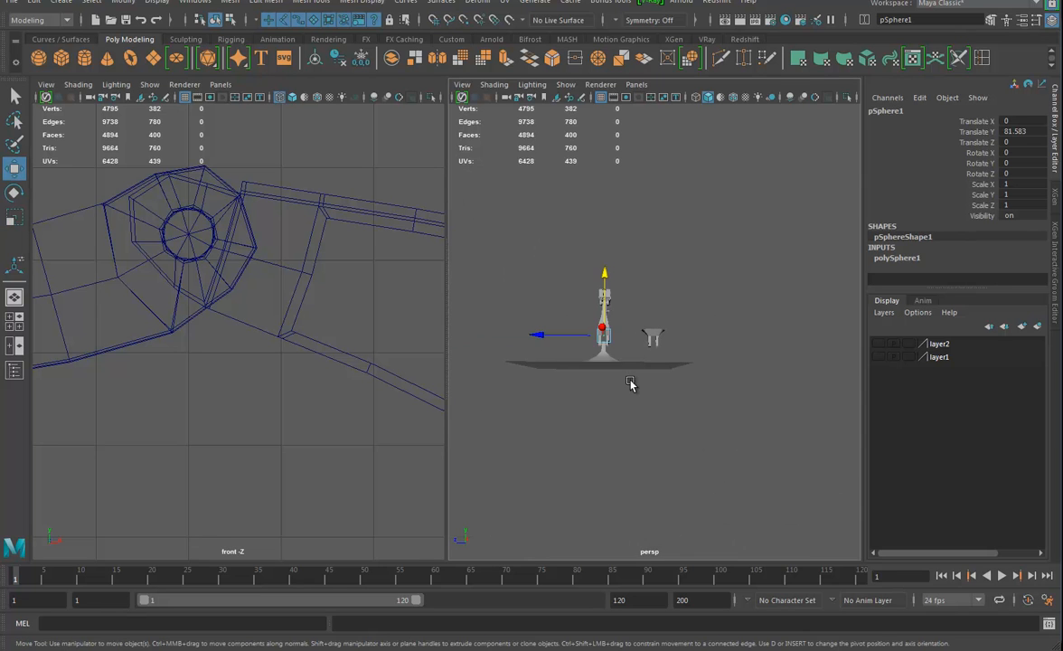
pyautogui.moveTo(587, 338); pyautogui.dragTo(630, 363)
pyautogui.scroll(8, 647, 391)
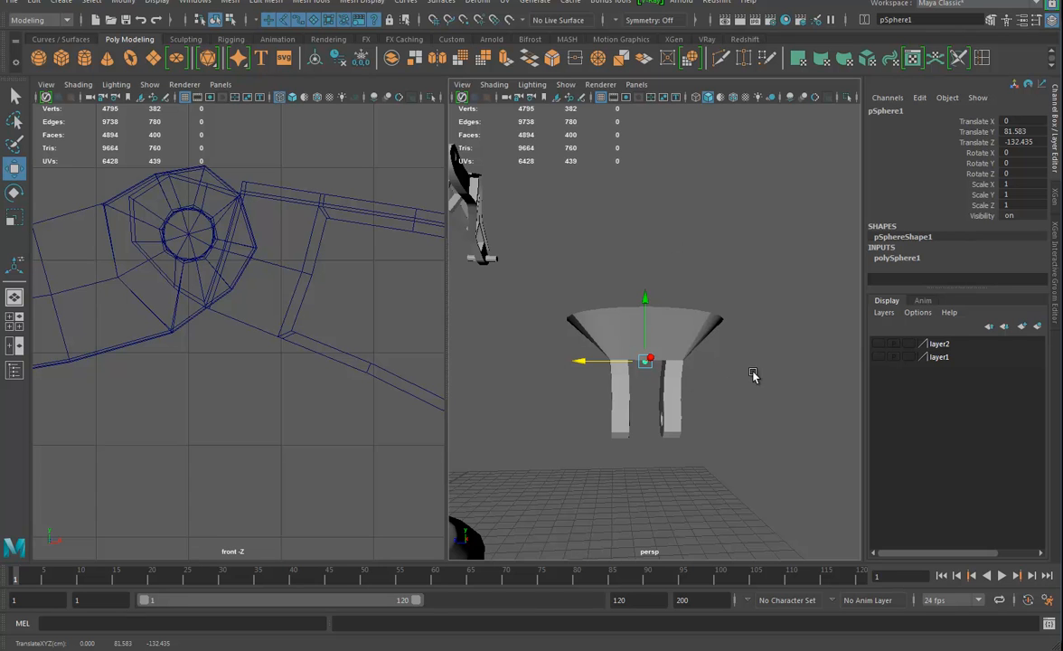
# Scale the sphere uniformly to about 37.4 and raise it above the cup to about 116.9 in Translate Y
pyautogui.press('r')
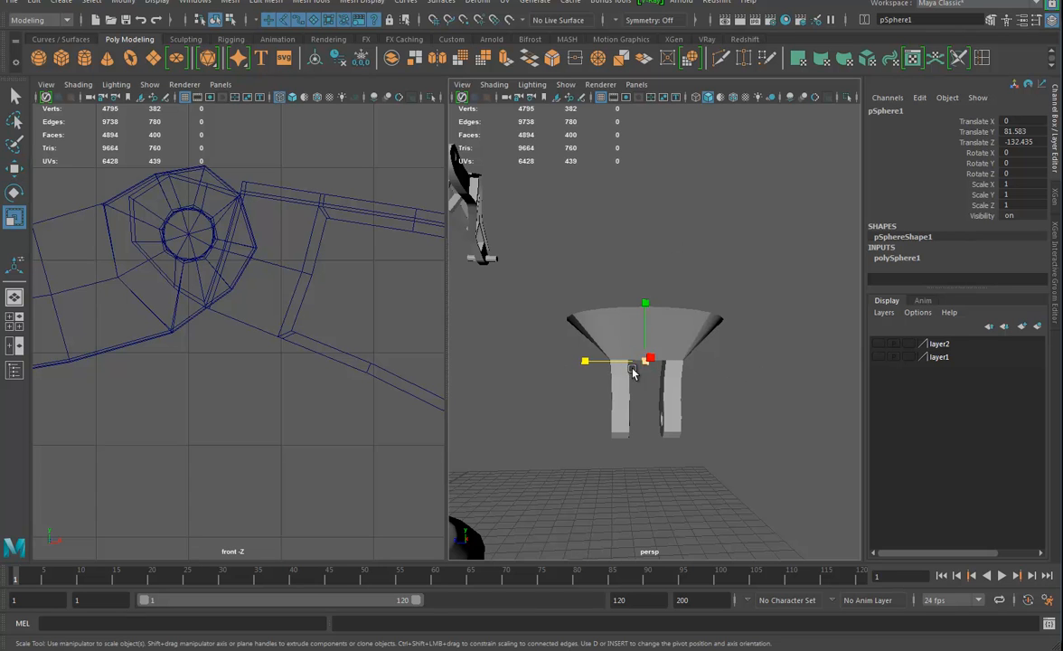
pyautogui.moveTo(640, 367); pyautogui.dragTo(702, 366)
pyautogui.keyDown('alt'); pyautogui.moveTo(701, 366); pyautogui.dragTo(726, 411); pyautogui.keyUp('alt')
pyautogui.press('w')
pyautogui.moveTo(643, 289); pyautogui.dragTo(645, 200)
pyautogui.keyDown('alt'); pyautogui.moveTo(645, 200); pyautogui.dragTo(654, 327); pyautogui.keyUp('alt')
pyautogui.press('r')
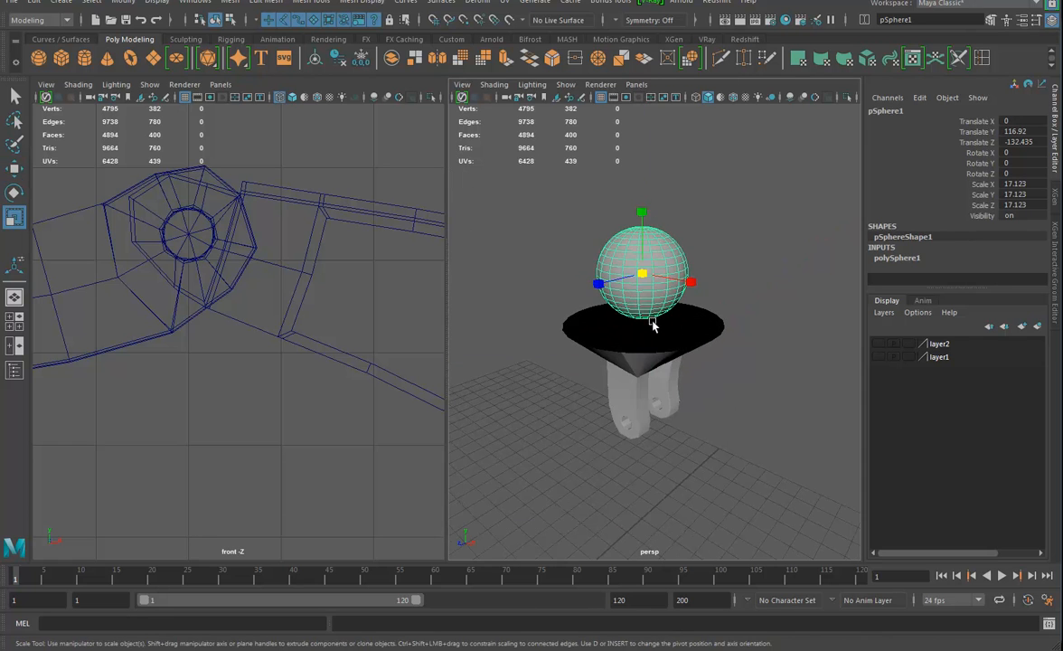
pyautogui.moveTo(641, 271); pyautogui.dragTo(728, 268)
pyautogui.keyDown('alt'); pyautogui.moveTo(775, 432); pyautogui.dragTo(664, 277); pyautogui.keyUp('alt')
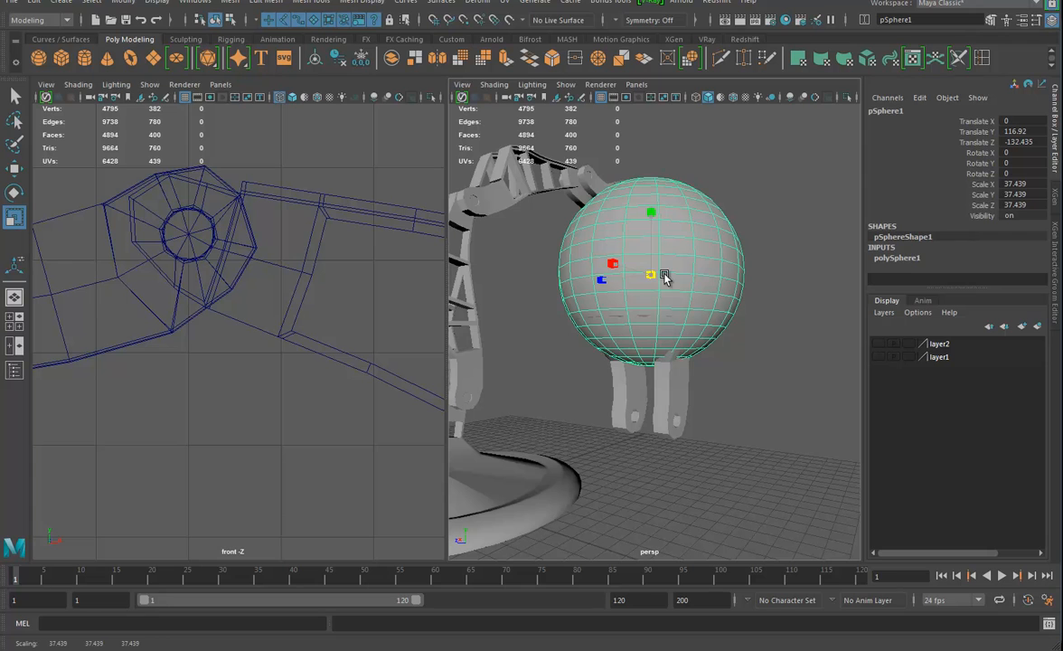
# Set the sphere's Subdivisions Axis to 24
pyautogui.click(899, 257)
pyautogui.click(966, 280)
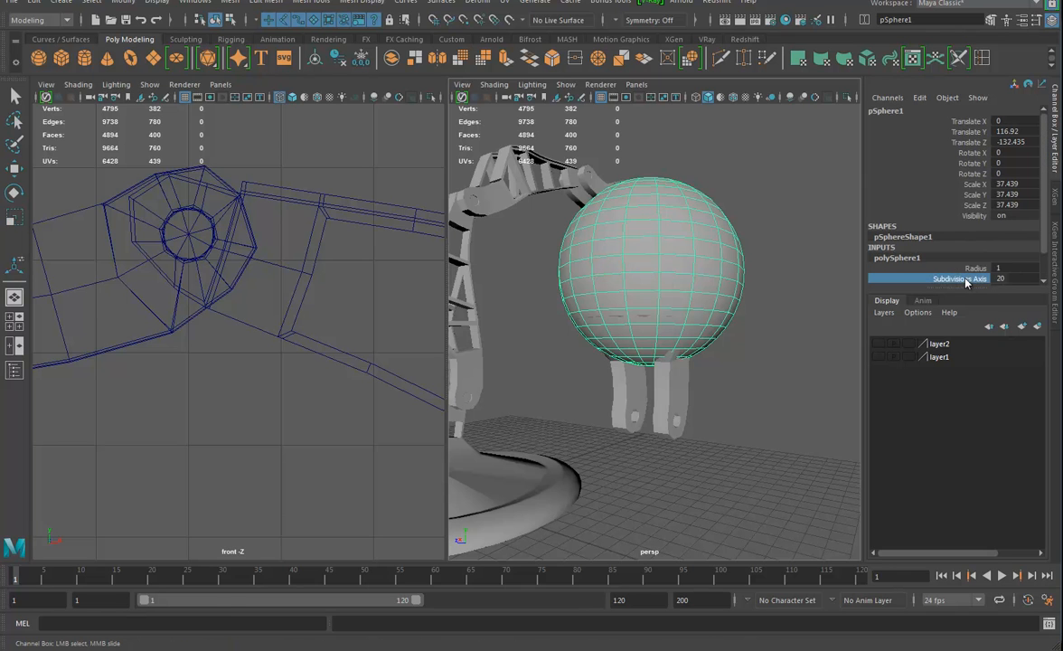
pyautogui.moveTo(950, 288); pyautogui.dragTo(967, 405)
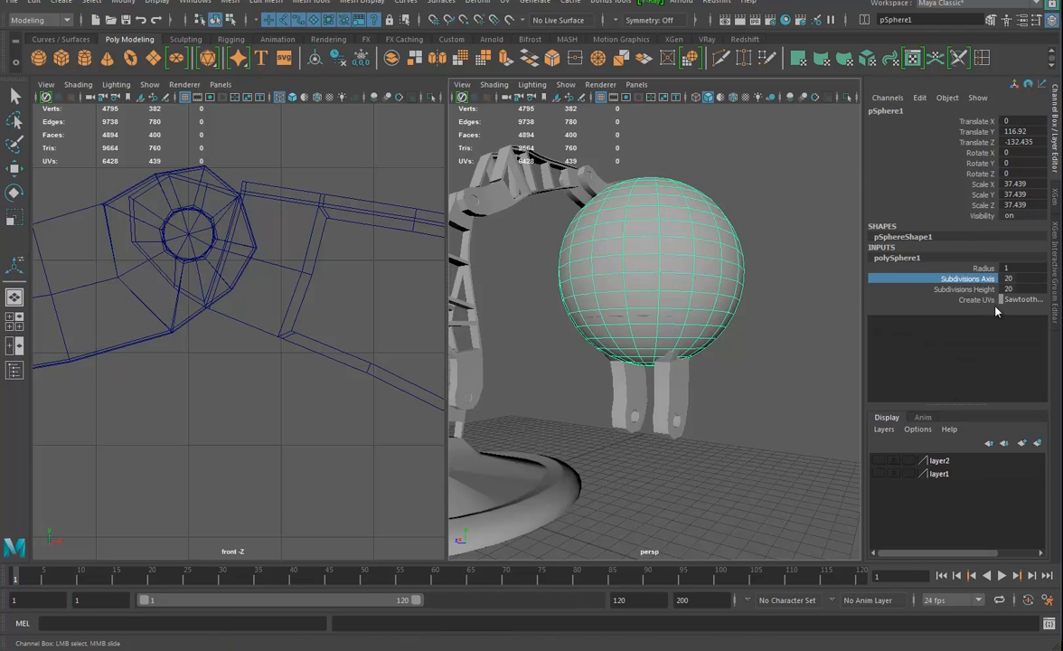
pyautogui.moveTo(743, 338); pyautogui.dragTo(767, 339, button='middle')
pyautogui.keyDown('alt'); pyautogui.moveTo(767, 339); pyautogui.dragTo(775, 415); pyautogui.keyUp('alt')
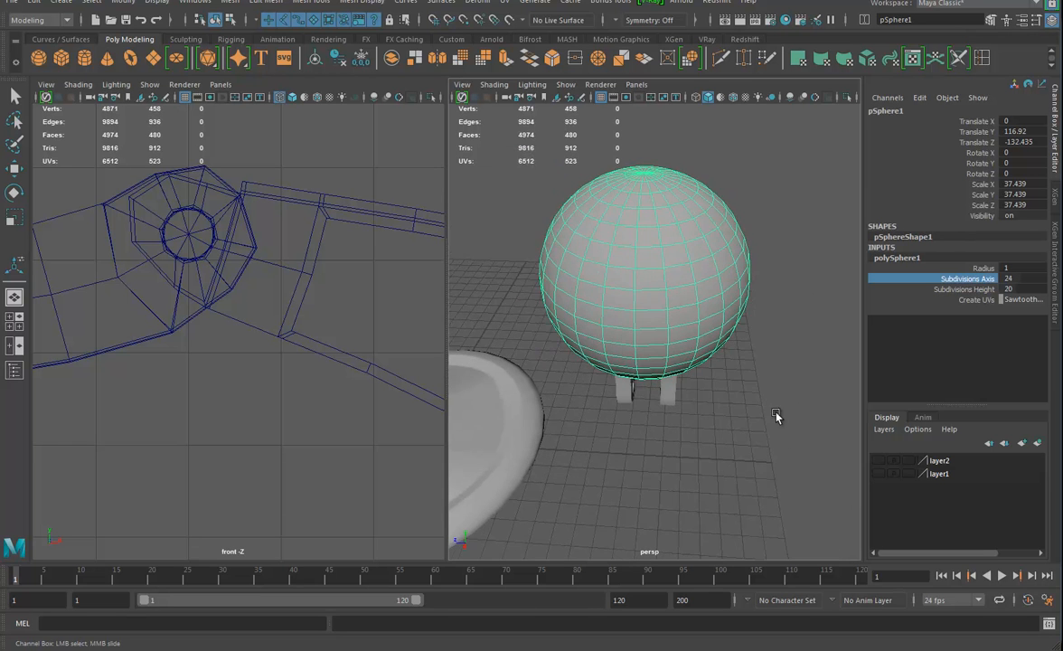
# Raise the sphere slightly so that only its lower part sits inside the flared cup
pyautogui.keyDown('alt'); pyautogui.moveTo(675, 310); pyautogui.dragTo(679, 359); pyautogui.keyUp('alt')
pyautogui.press('w')
pyautogui.moveTo(649, 231); pyautogui.dragTo(649, 209)
pyautogui.keyDown('alt'); pyautogui.moveTo(723, 312); pyautogui.dragTo(684, 349); pyautogui.keyUp('alt')
# Delete the ring of sphere faces that lies level with the cup's rim
pyautogui.scroll(3, 704, 329)
pyautogui.moveTo(675, 331); pyautogui.dragTo(685, 351, button='right')
pyautogui.click(673, 340)
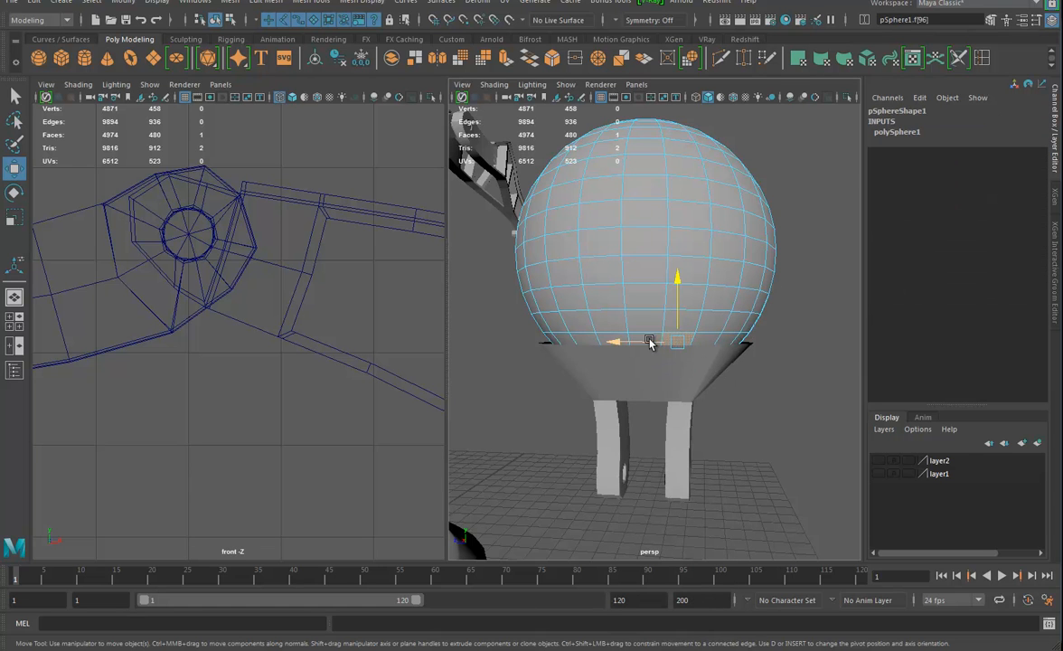
pyautogui.keyDown('shift'); pyautogui.doubleClick(647, 338); pyautogui.keyUp('shift')
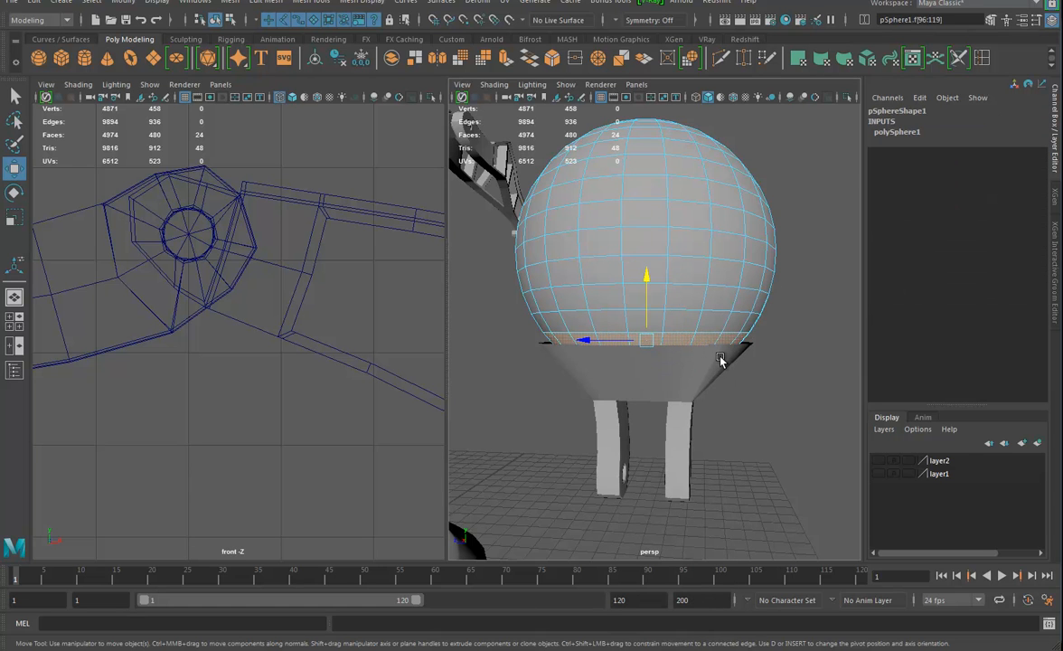
pyautogui.press('Delete')
pyautogui.moveTo(720, 360)
pyautogui.keyDown('alt'); pyautogui.mouseDown()
pyautogui.moveTo(728, 395)
pyautogui.moveTo(701, 358)
pyautogui.mouseUp(); pyautogui.keyUp('alt')
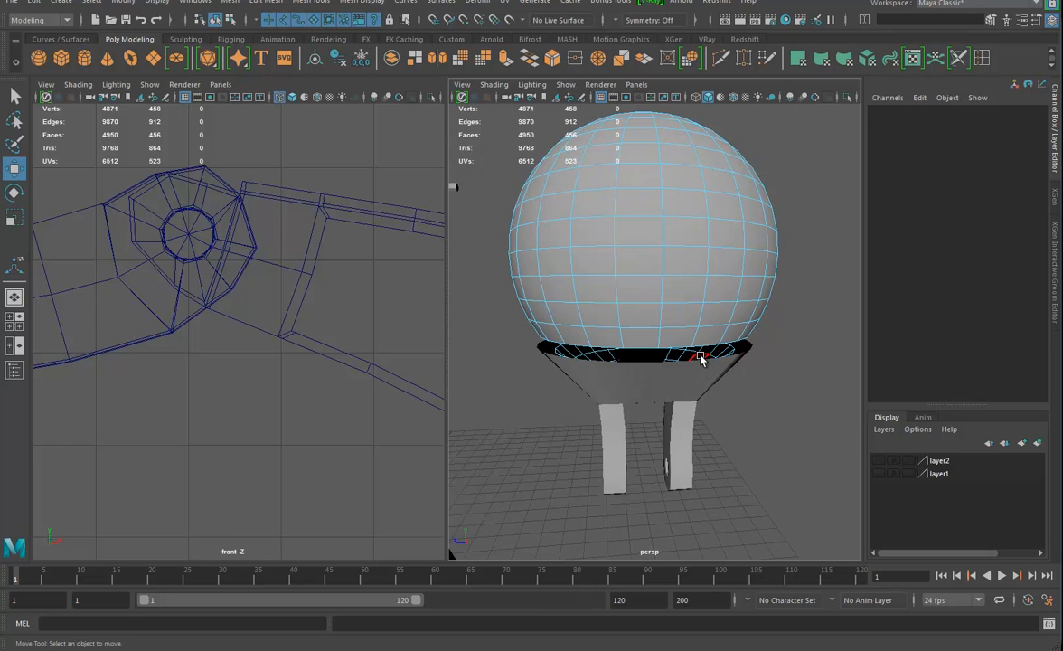
# Delete the remaining cap of sphere faces enclosed inside the flared cup
pyautogui.doubleClick(701, 358)
pyautogui.press('Delete')
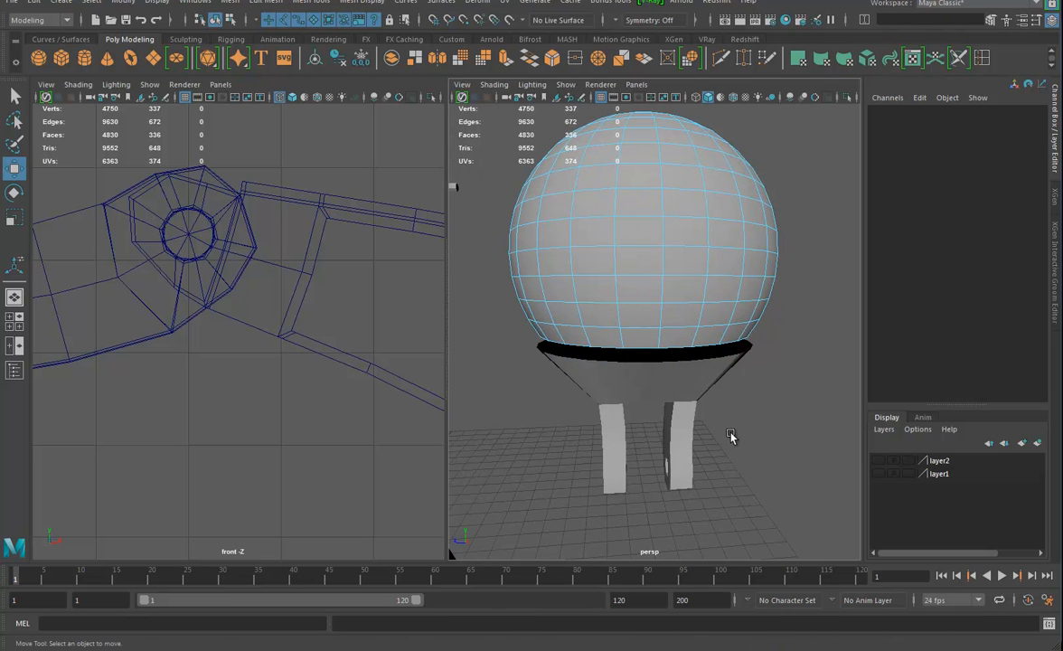
pyautogui.keyDown('alt'); pyautogui.moveTo(738, 431); pyautogui.dragTo(648, 347); pyautogui.keyUp('alt')
# Combine the open sphere and the two-pronged cup into a single mesh
pyautogui.click(661, 356)
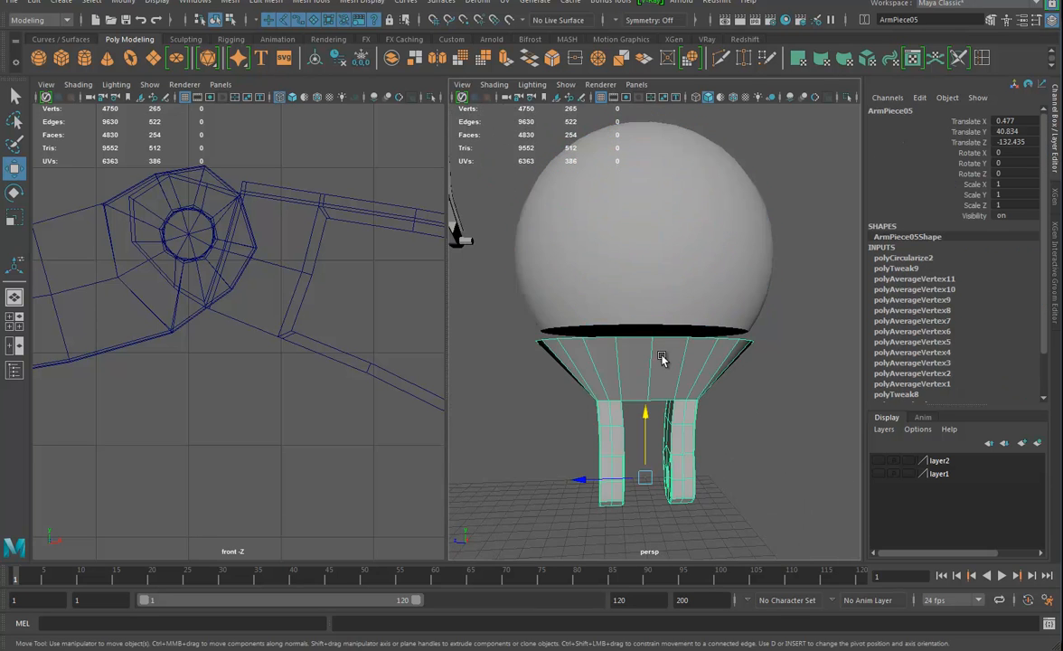
pyautogui.rightClick(690, 311)
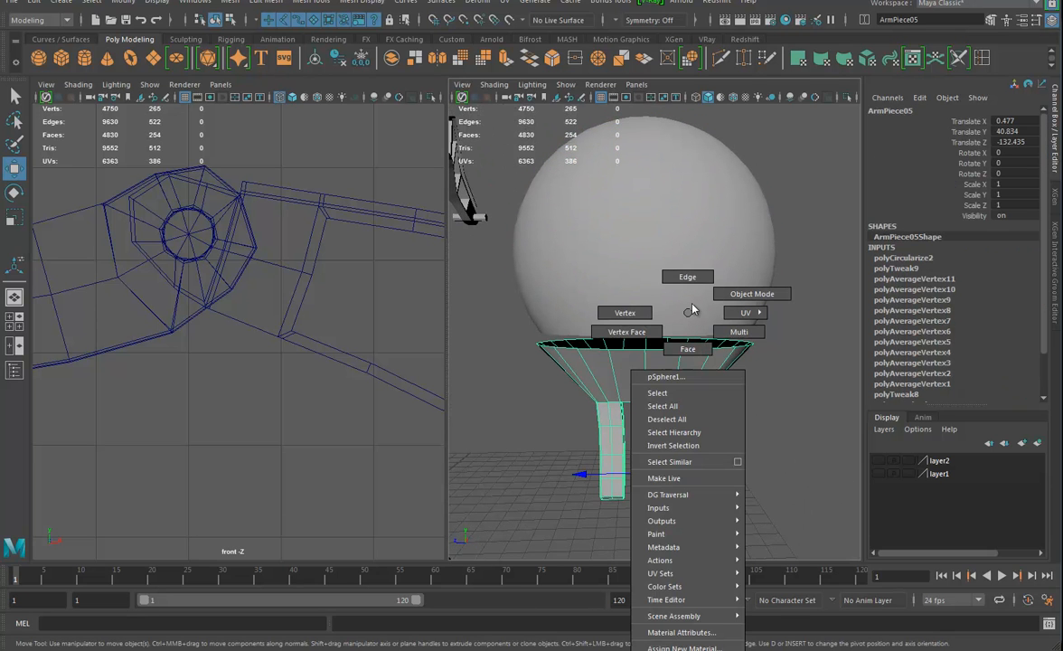
pyautogui.click(724, 289)
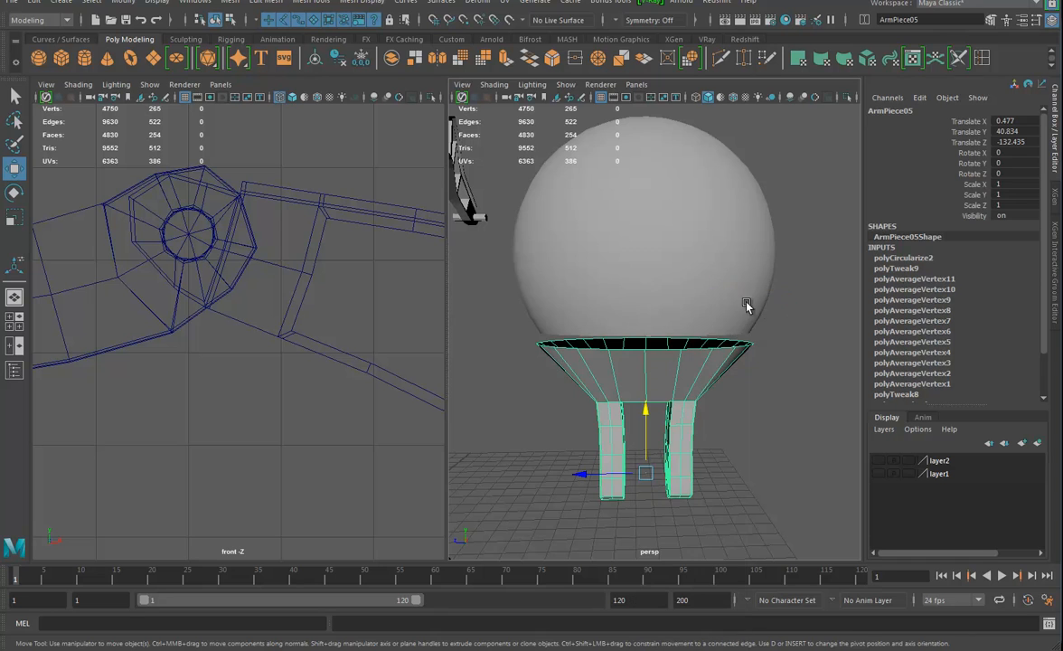
pyautogui.keyDown('alt'); pyautogui.moveTo(724, 335); pyautogui.dragTo(713, 337); pyautogui.keyUp('alt')
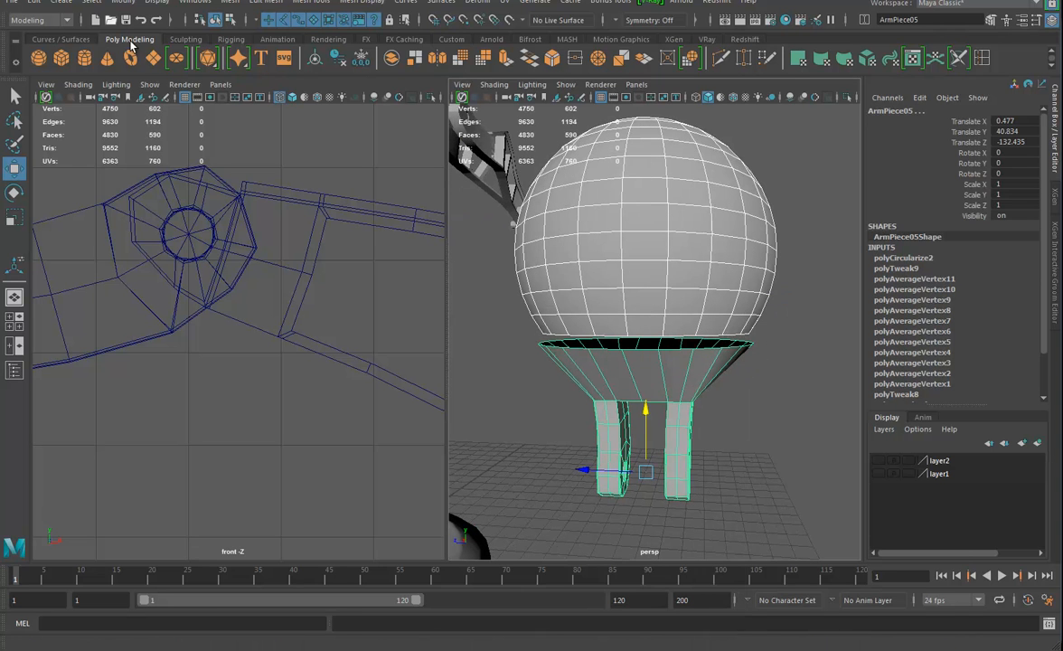
pyautogui.click(232, 3)
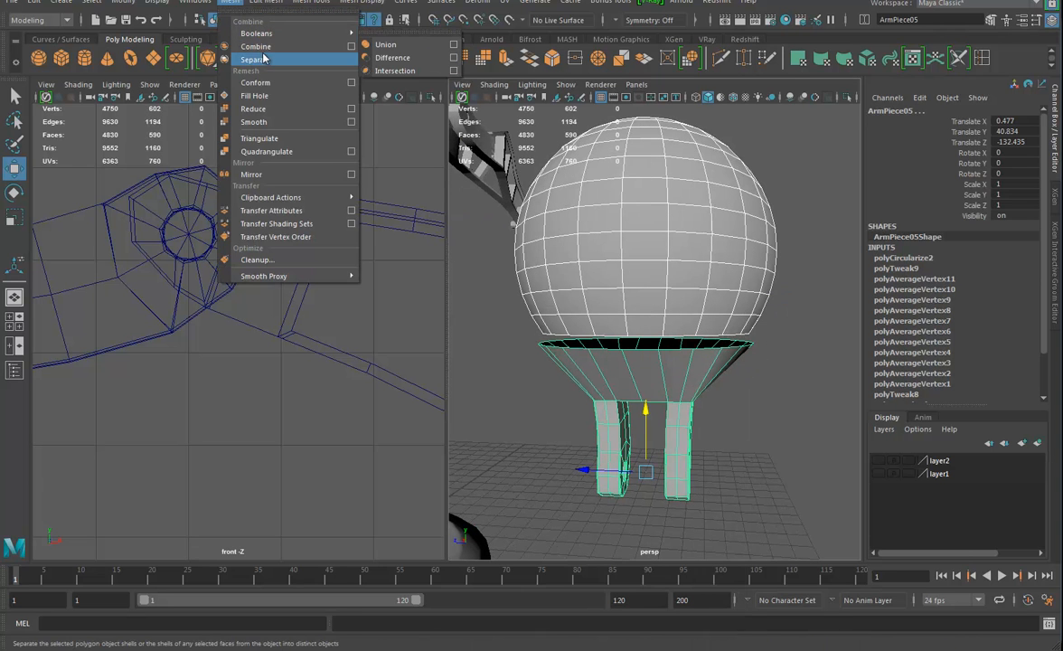
pyautogui.click(264, 50)
# Bridge the sphere's open lower border to the rim of the flared cup
pyautogui.keyDown('alt'); pyautogui.moveTo(794, 423); pyautogui.dragTo(741, 388); pyautogui.keyUp('alt')
pyautogui.moveTo(728, 374); pyautogui.dragTo(728, 280, button='right')
pyautogui.click(720, 362)
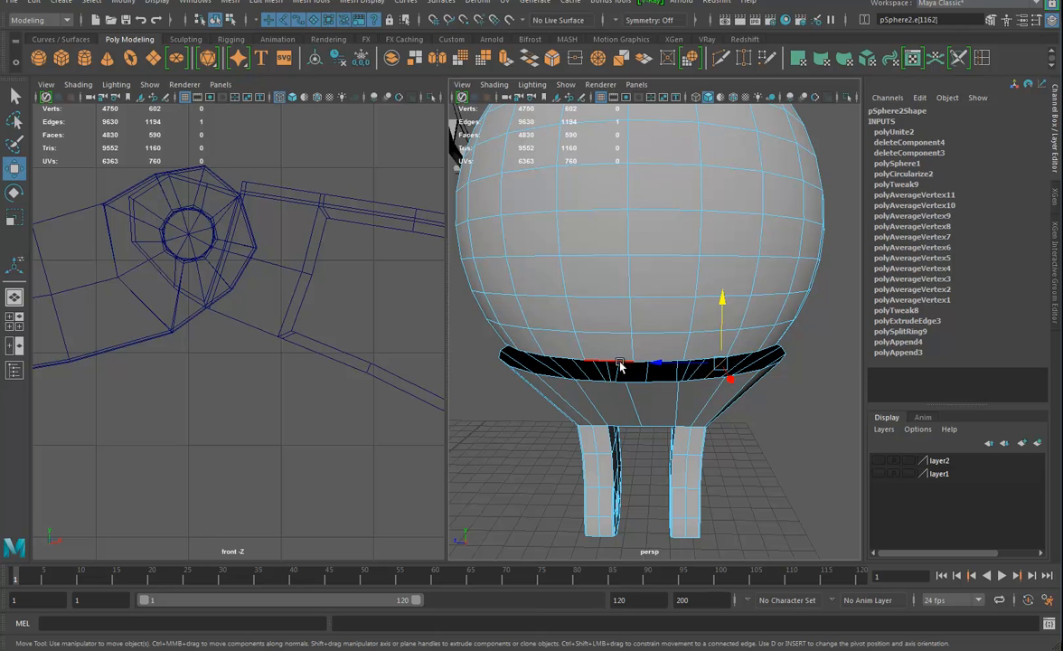
pyautogui.doubleClick(660, 383)
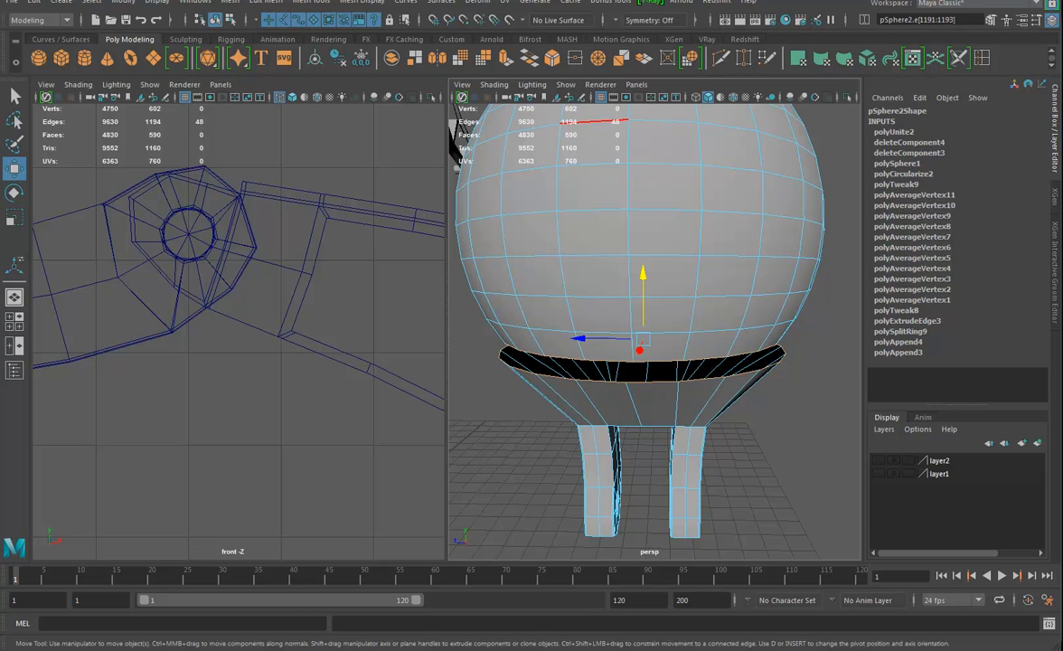
pyautogui.click(276, 12)
pyautogui.click(280, 56)
# Average the vertices of the cup's rim edge loop repeatedly with 10 iterations to smooth the transition into the sphere
pyautogui.keyDown('alt'); pyautogui.moveTo(633, 379); pyautogui.dragTo(571, 417); pyautogui.keyUp('alt')
pyautogui.doubleClick(652, 316)
pyautogui.click(262, 2)
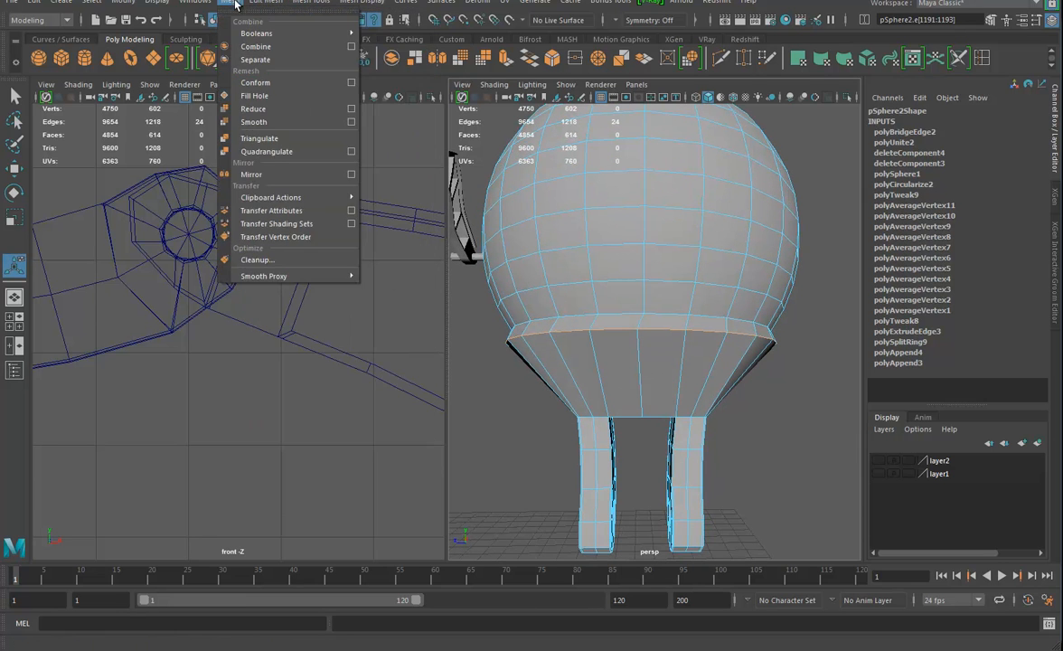
pyautogui.moveTo(229, 3)
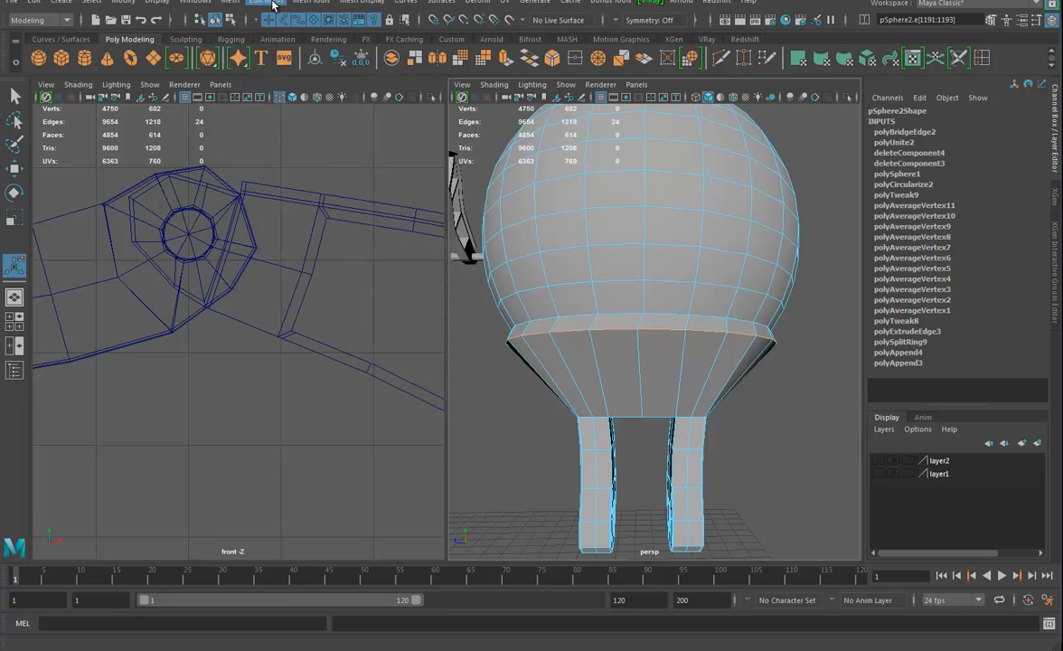
pyautogui.click(266, 3)
pyautogui.click(312, 214)
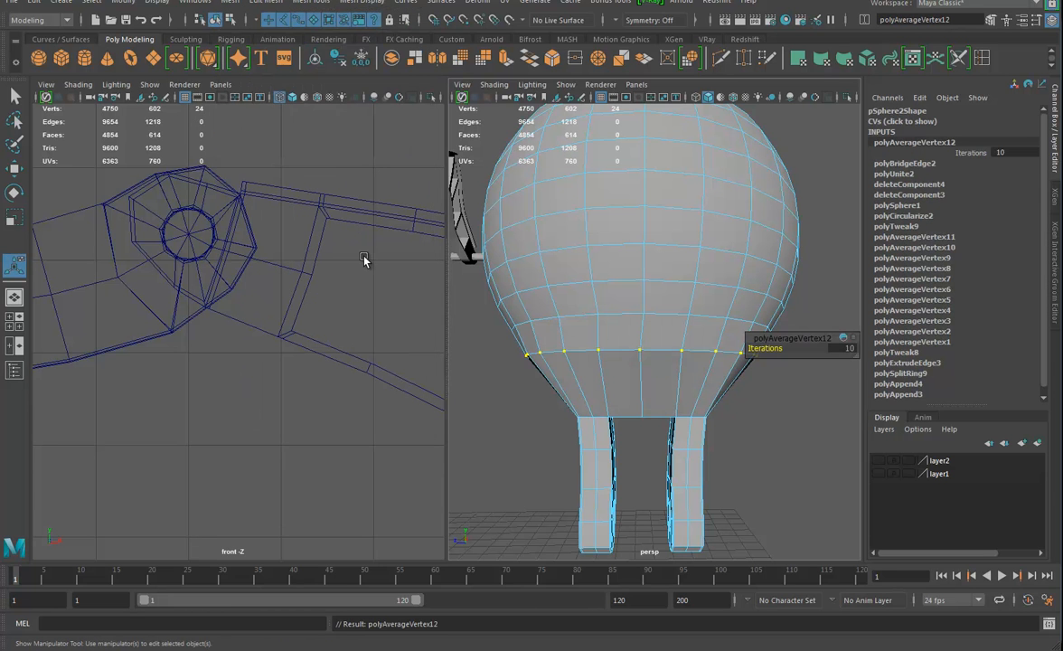
pyautogui.press('g')
pyautogui.press('g')
pyautogui.press('g')
pyautogui.press('g')
pyautogui.press('g')
pyautogui.scroll(-4, 797, 400)
pyautogui.keyDown('alt'); pyautogui.moveTo(786, 400); pyautogui.dragTo(405, 402); pyautogui.keyUp('alt')
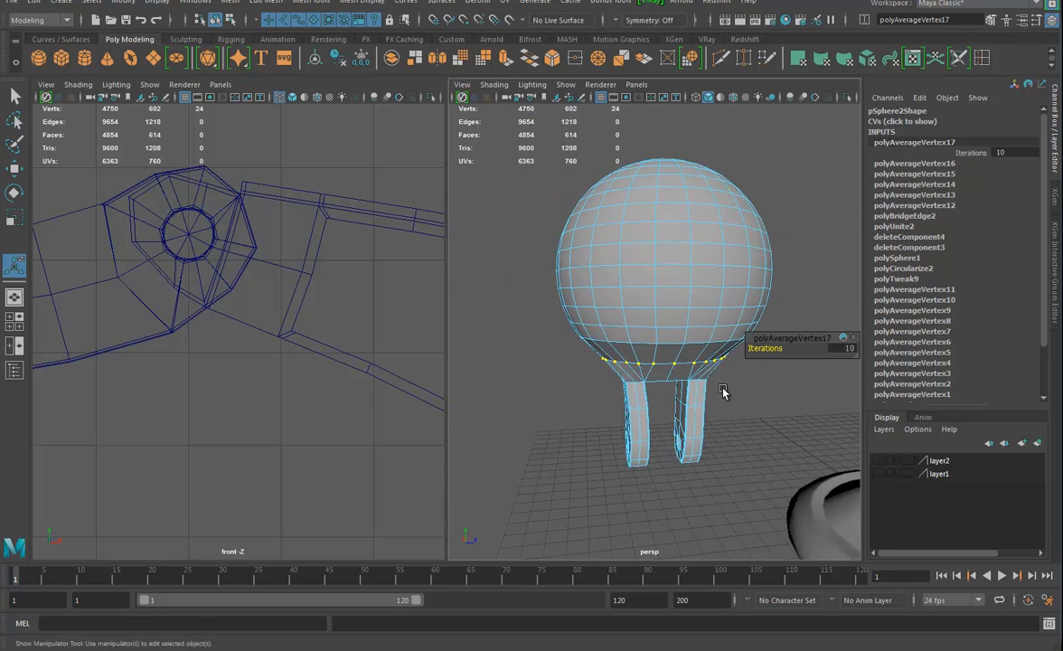
pyautogui.keyDown('alt'); pyautogui.moveTo(723, 390); pyautogui.dragTo(673, 370); pyautogui.keyUp('alt')
pyautogui.keyDown('alt'); pyautogui.moveTo(732, 429); pyautogui.dragTo(676, 435); pyautogui.keyUp('alt')
# Insert two edge loops around the tapered neck between the sphere and the prongs
pyautogui.click(960, 58)
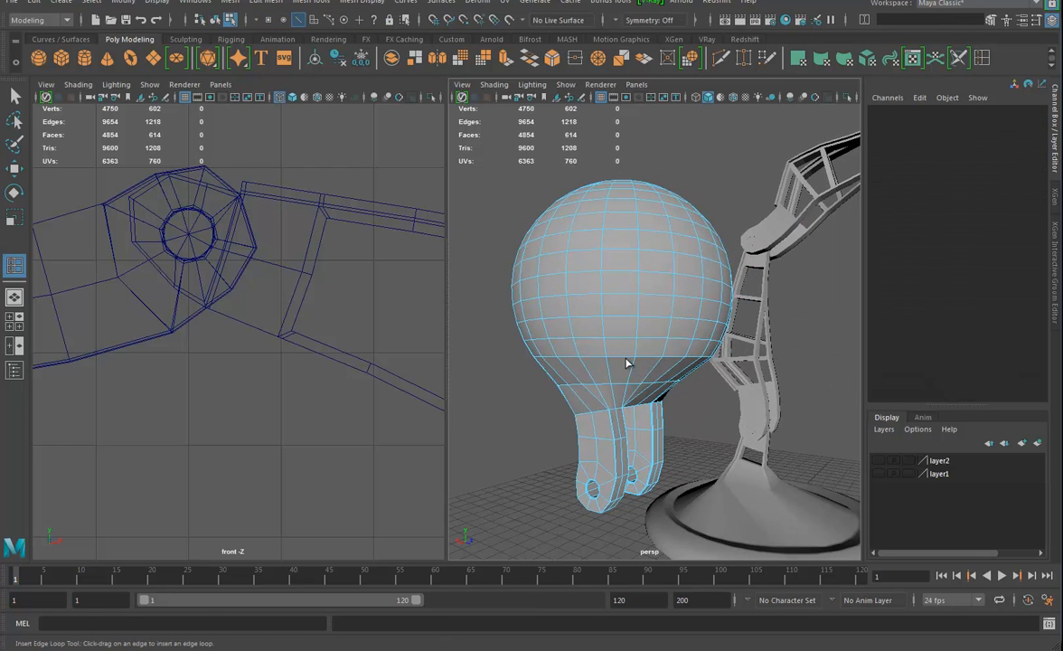
pyautogui.moveTo(609, 376); pyautogui.dragTo(626, 417)
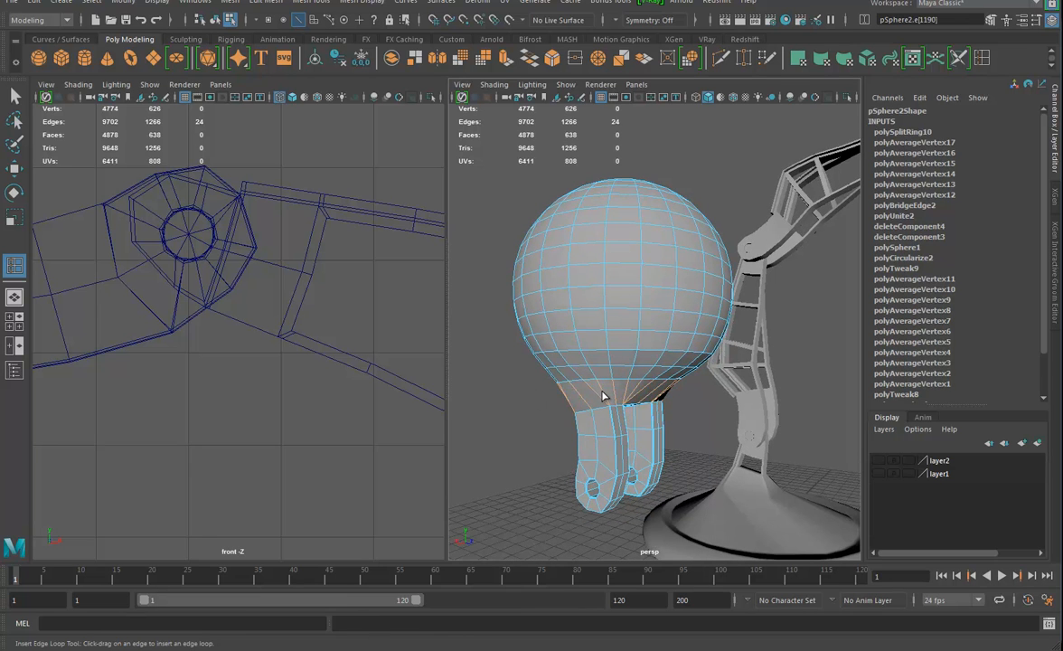
pyautogui.moveTo(604, 395); pyautogui.dragTo(604, 397)
pyautogui.keyDown('alt'); pyautogui.moveTo(657, 434); pyautogui.dragTo(532, 417); pyautogui.keyUp('alt')
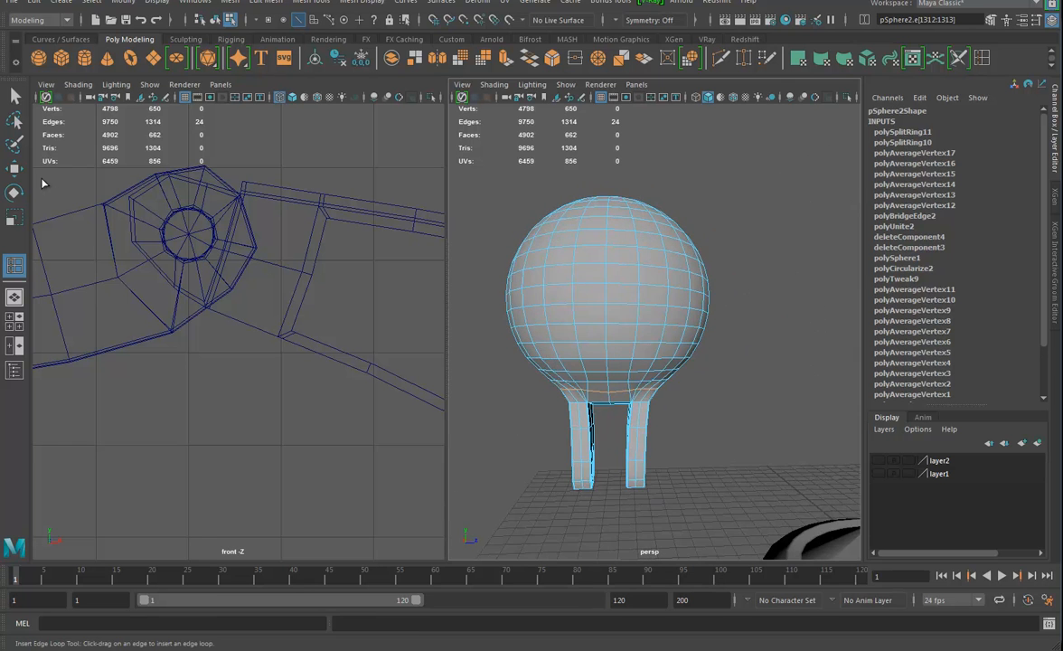
pyautogui.press('w')
# Return the combined end piece to object mode and soften all its edges
pyautogui.moveTo(632, 315)
pyautogui.keyDown('alt'); pyautogui.mouseDown()
pyautogui.moveTo(605, 311)
pyautogui.moveTo(635, 303)
pyautogui.mouseUp(); pyautogui.keyUp('alt')
pyautogui.moveTo(642, 281); pyautogui.dragTo(712, 261, button='right')
pyautogui.click(707, 261)
pyautogui.keyDown('alt'); pyautogui.moveTo(730, 384); pyautogui.dragTo(825, 354); pyautogui.keyUp('alt')
pyautogui.keyDown('alt'); pyautogui.moveTo(825, 353); pyautogui.dragTo(710, 350, button='right'); pyautogui.keyUp('alt')
pyautogui.keyDown('alt'); pyautogui.moveTo(768, 357); pyautogui.dragTo(714, 344); pyautogui.keyUp('alt')
pyautogui.keyDown('alt'); pyautogui.moveTo(714, 344); pyautogui.dragTo(787, 399, button='right'); pyautogui.keyUp('alt')
pyautogui.keyDown('alt'); pyautogui.moveTo(787, 399); pyautogui.dragTo(768, 389); pyautogui.keyUp('alt')
pyautogui.click(629, 344)
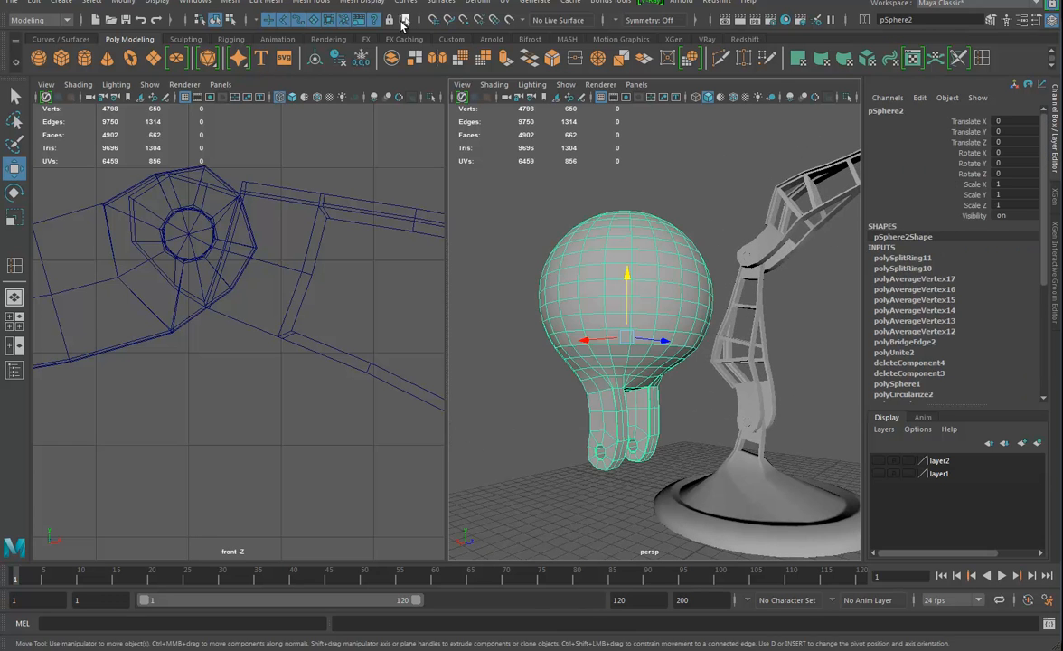
pyautogui.click(361, 3)
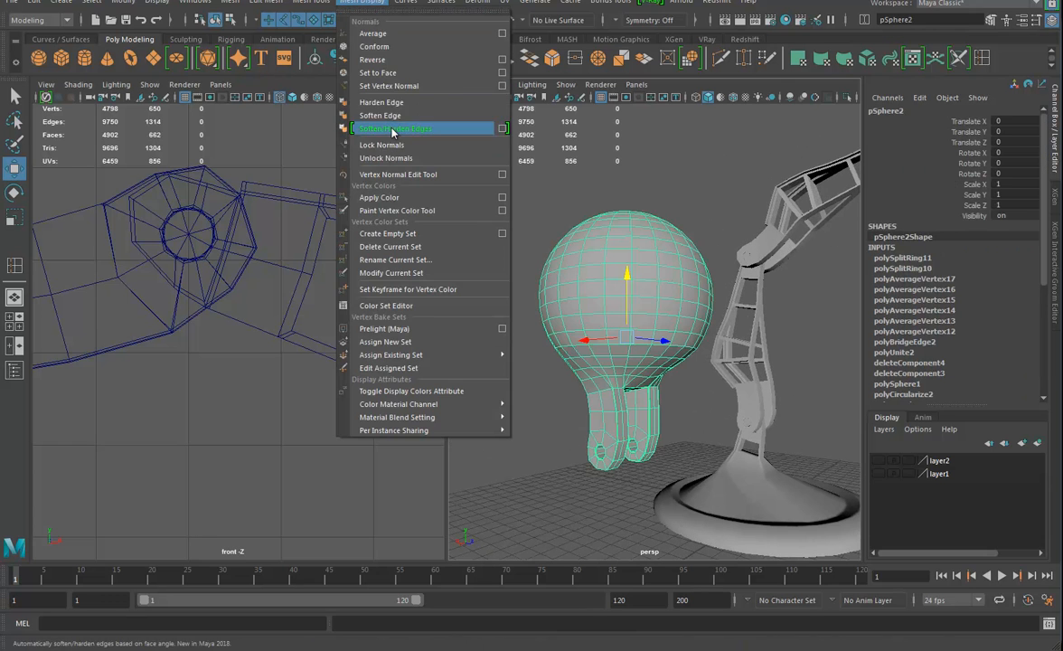
pyautogui.click(361, 116)
pyautogui.click(581, 451)
pyautogui.keyDown('alt'); pyautogui.moveTo(700, 441); pyautogui.dragTo(629, 439); pyautogui.keyUp('alt')
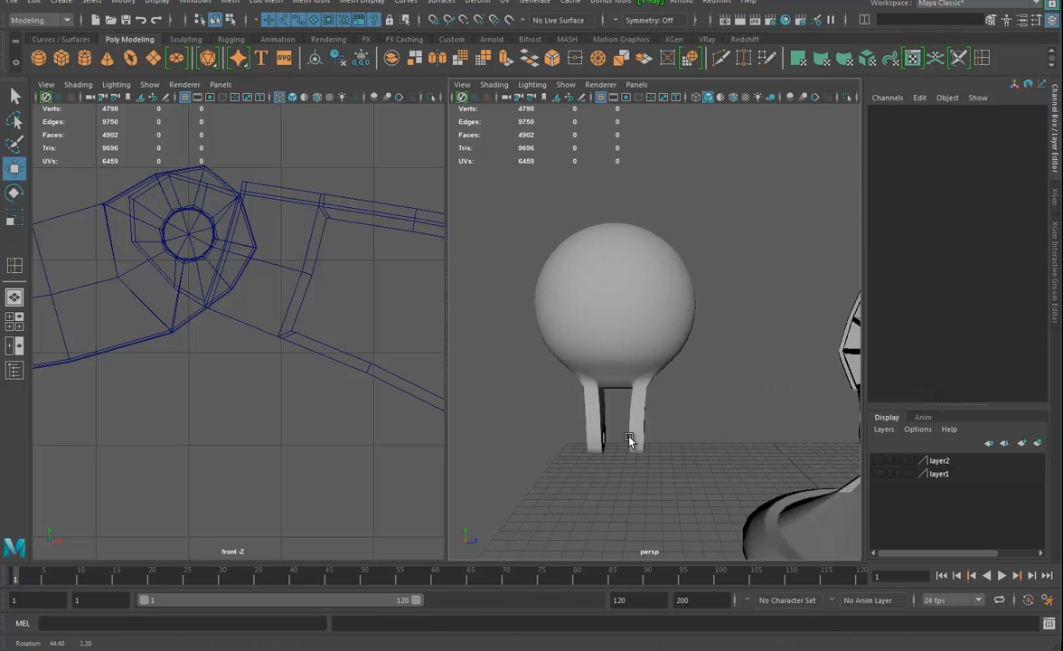
pyautogui.keyDown('alt'); pyautogui.moveTo(629, 439); pyautogui.dragTo(560, 429, button='right'); pyautogui.keyUp('alt')
pyautogui.keyDown('alt'); pyautogui.moveTo(562, 429); pyautogui.dragTo(679, 447); pyautogui.keyUp('alt')
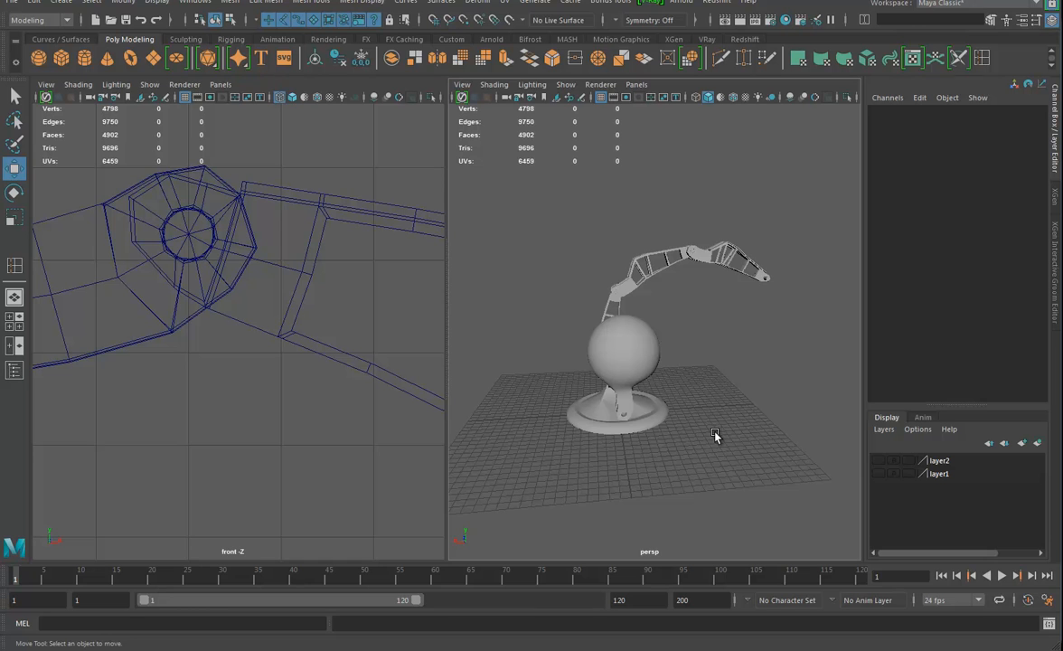
# Delete the construction history of the combined sphere end piece
pyautogui.click(617, 352)
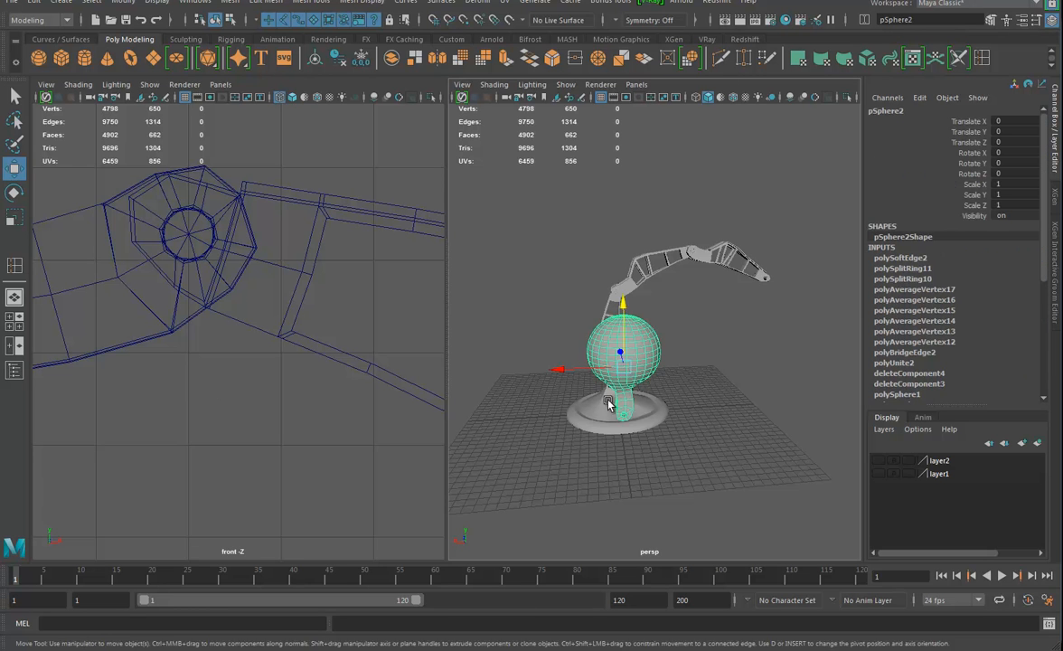
pyautogui.keyDown('alt'); pyautogui.moveTo(607, 399); pyautogui.dragTo(740, 446); pyautogui.keyUp('alt')
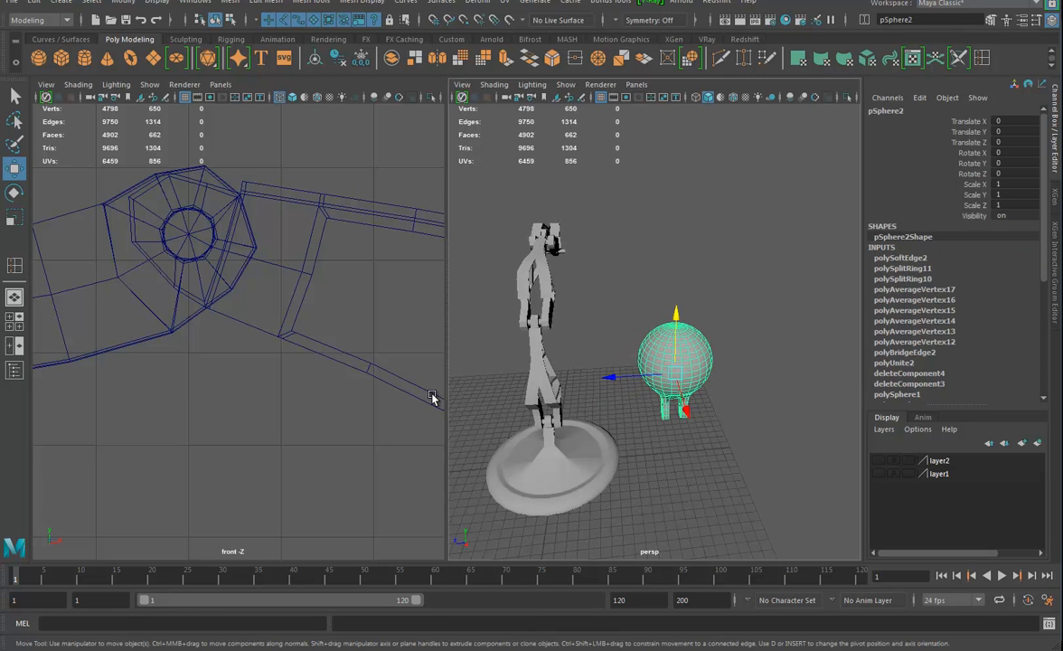
pyautogui.hotkey('alt', 'shift', 'd')
pyautogui.keyDown('alt'); pyautogui.moveTo(690, 366); pyautogui.dragTo(673, 415); pyautogui.keyUp('alt')
pyautogui.keyDown('alt'); pyautogui.moveTo(673, 416); pyautogui.dragTo(731, 416, button='right'); pyautogui.keyUp('alt')
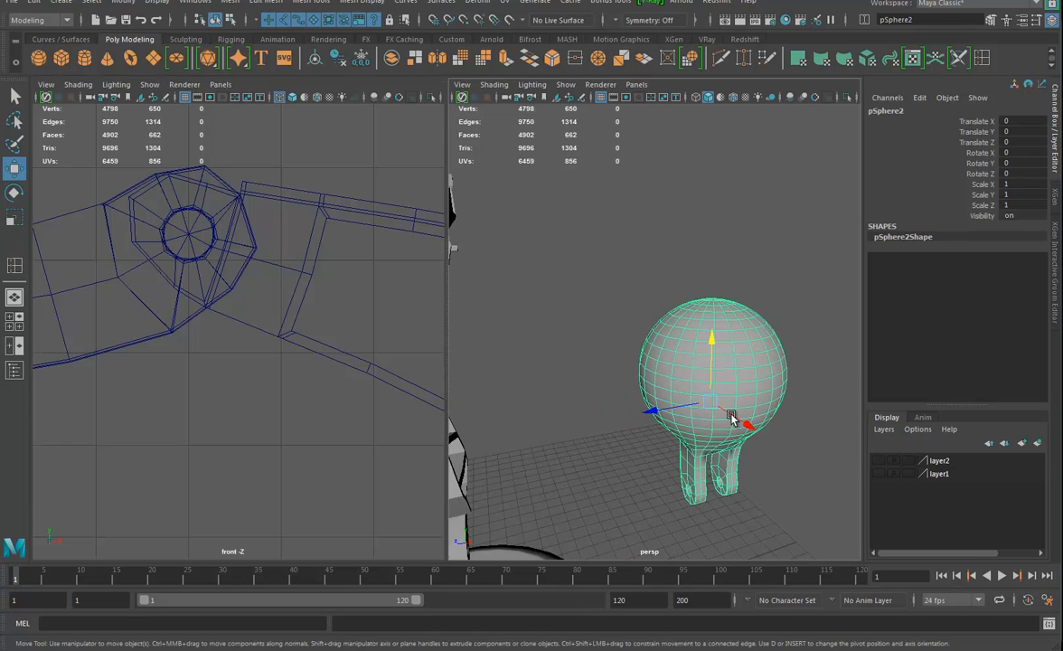
# Unhide the PivotRef object through the Outliner and delete it from the scene
pyautogui.click(14, 370)
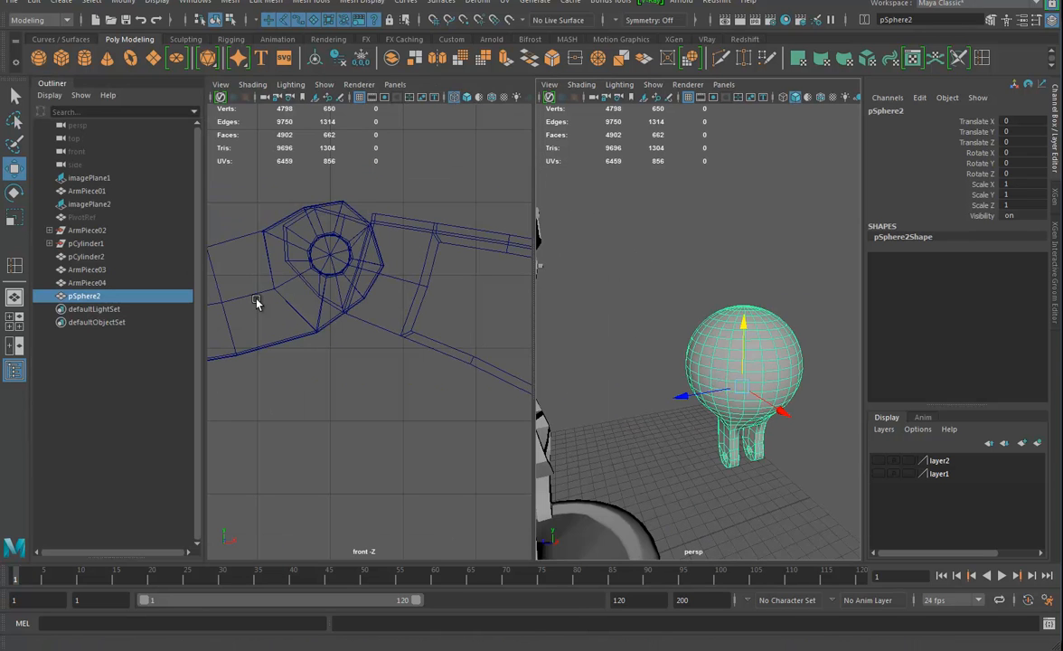
pyautogui.click(82, 217)
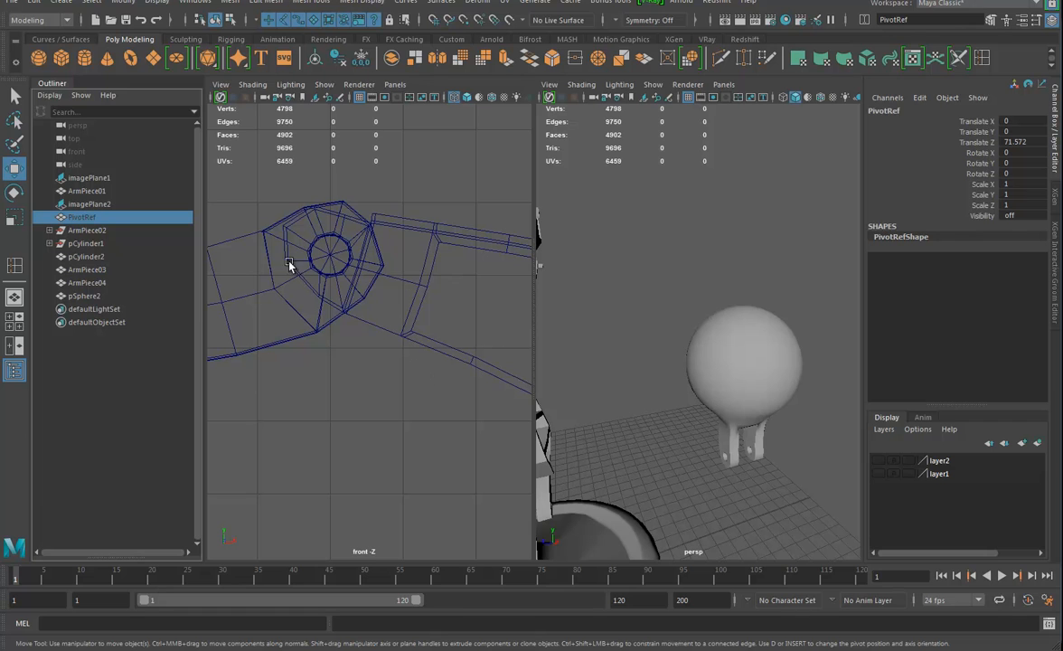
pyautogui.press('h')
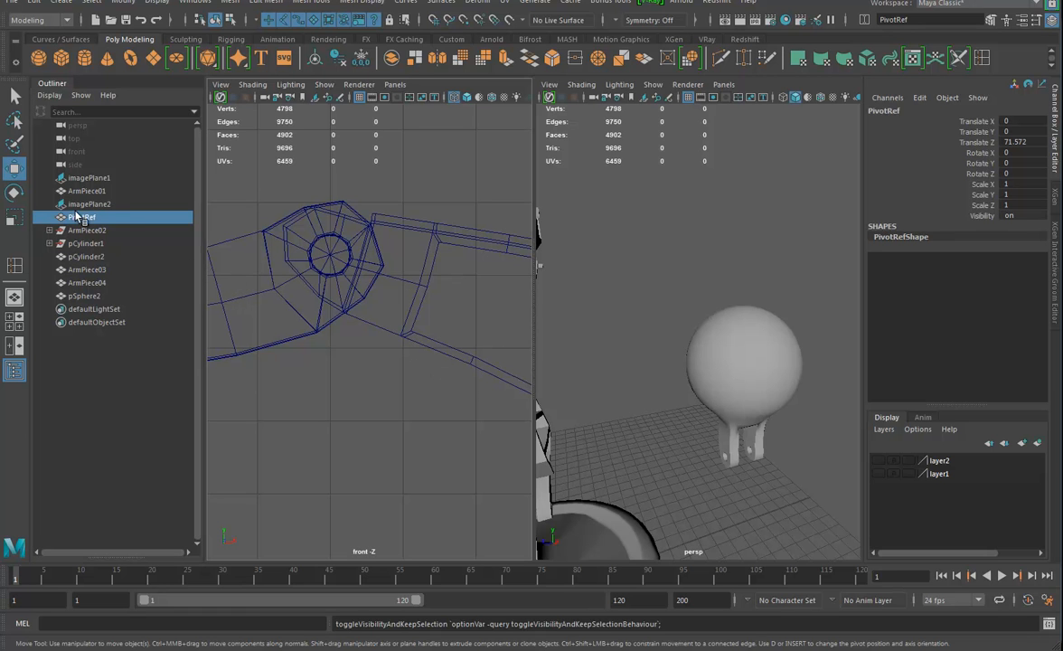
pyautogui.keyDown('alt'); pyautogui.moveTo(654, 466); pyautogui.dragTo(752, 394, button='middle'); pyautogui.keyUp('alt')
pyautogui.keyDown('alt'); pyautogui.moveTo(752, 394); pyautogui.dragTo(554, 403, button='right'); pyautogui.keyUp('alt')
pyautogui.keyDown('alt'); pyautogui.moveTo(589, 396); pyautogui.dragTo(676, 398); pyautogui.keyUp('alt')
pyautogui.keyDown('alt'); pyautogui.moveTo(676, 398); pyautogui.dragTo(766, 420, button='right'); pyautogui.keyUp('alt')
pyautogui.keyDown('alt'); pyautogui.moveTo(694, 465); pyautogui.dragTo(761, 476); pyautogui.keyUp('alt')
pyautogui.scroll(8, 751, 444)
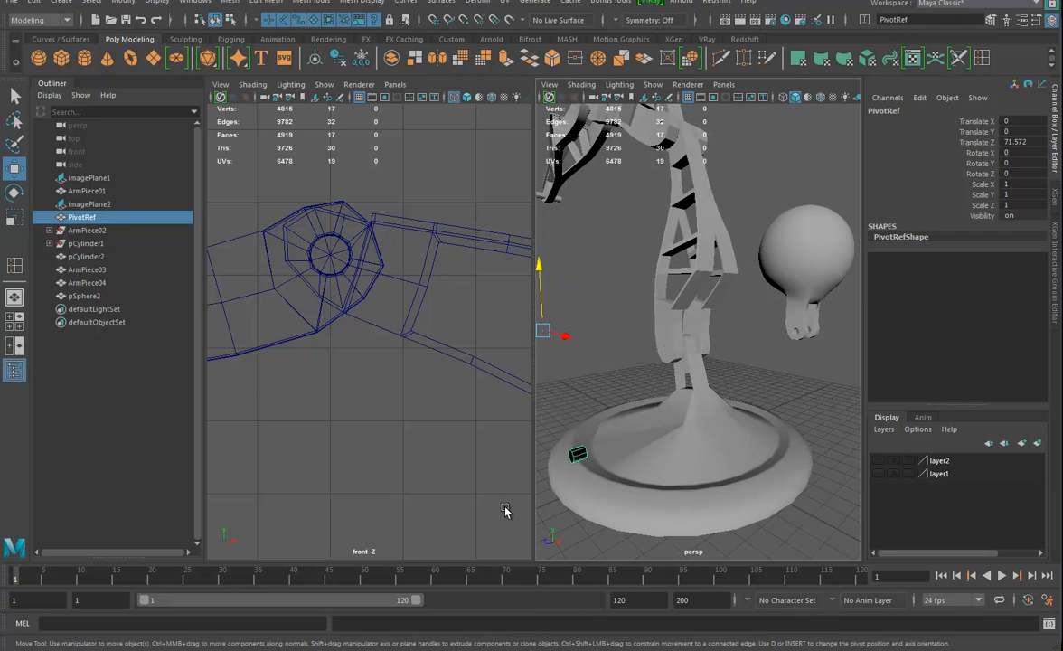
pyautogui.press('Delete')
# Duplicate the sphere end piece and move the copy to about -92.8 in Translate Z
pyautogui.keyDown('alt'); pyautogui.moveTo(724, 412); pyautogui.dragTo(698, 435); pyautogui.keyUp('alt')
pyautogui.click(771, 328)
pyautogui.keyDown('alt'); pyautogui.moveTo(790, 379); pyautogui.dragTo(692, 400, button='middle'); pyautogui.keyUp('alt')
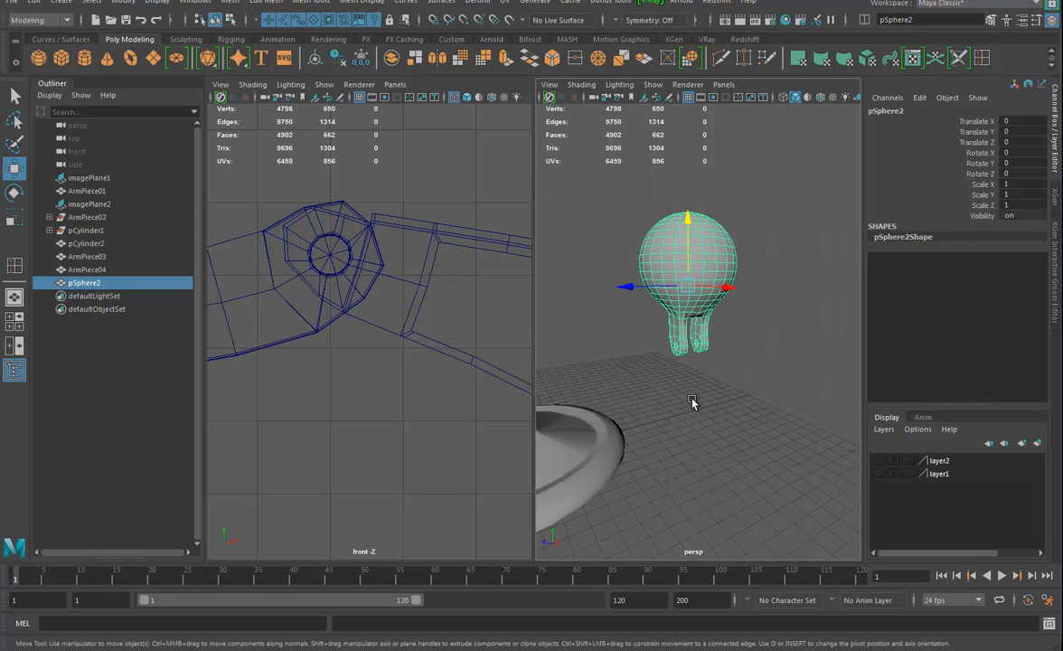
pyautogui.scroll(10, 692, 402)
pyautogui.keyDown('alt'); pyautogui.moveTo(714, 452); pyautogui.dragTo(638, 408); pyautogui.keyUp('alt')
pyautogui.hotkey('ctrl', 'd')
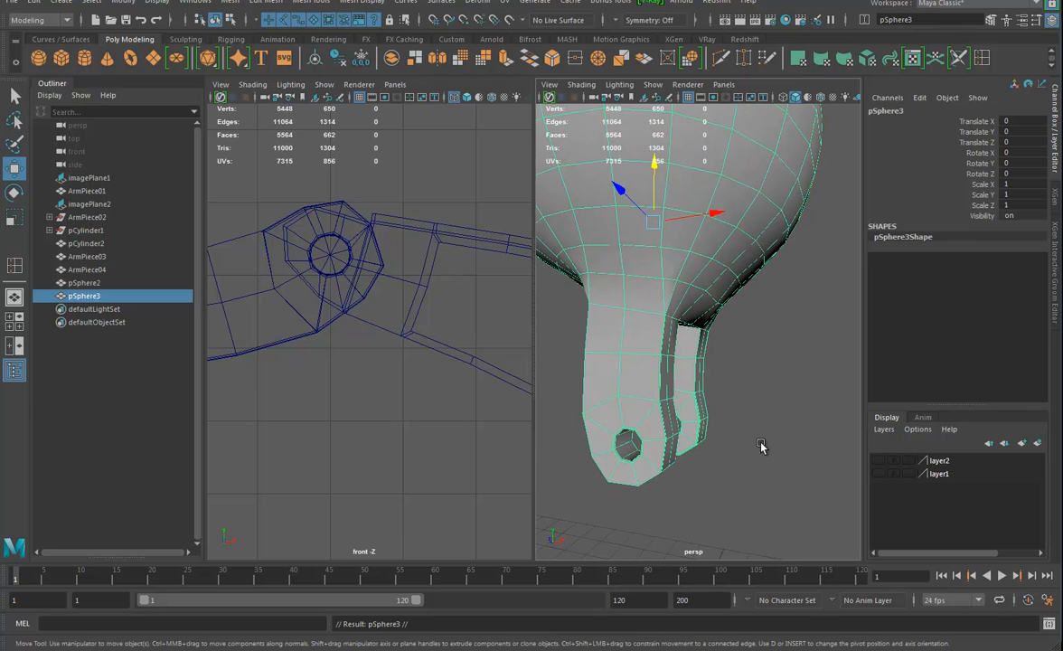
pyautogui.keyDown('alt'); pyautogui.moveTo(808, 402); pyautogui.dragTo(757, 385); pyautogui.keyUp('alt')
pyautogui.moveTo(615, 198); pyautogui.dragTo(671, 430)
pyautogui.keyDown('alt'); pyautogui.moveTo(671, 429); pyautogui.dragTo(579, 443, button='middle'); pyautogui.keyUp('alt')
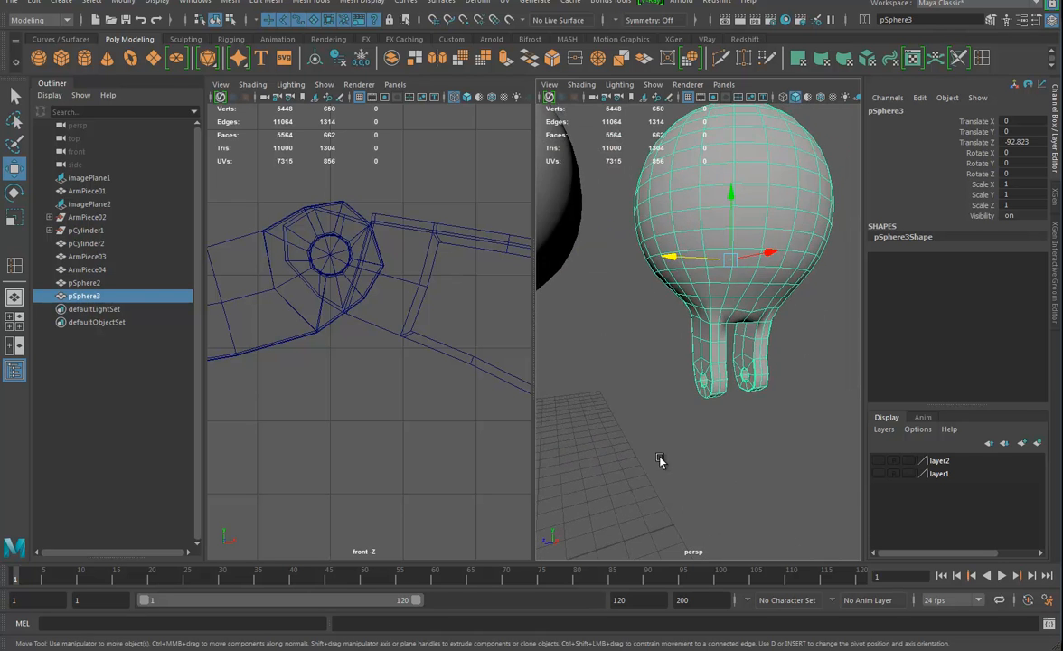
# Delete every face of the duplicate except the ring of inner faces in one prong's hole
pyautogui.keyDown('alt'); pyautogui.moveTo(661, 460); pyautogui.dragTo(717, 451, button='right'); pyautogui.keyUp('alt')
pyautogui.keyDown('alt'); pyautogui.moveTo(693, 478); pyautogui.dragTo(677, 513); pyautogui.keyUp('alt')
pyautogui.keyDown('alt'); pyautogui.moveTo(677, 513); pyautogui.dragTo(688, 506, button='middle'); pyautogui.keyUp('alt')
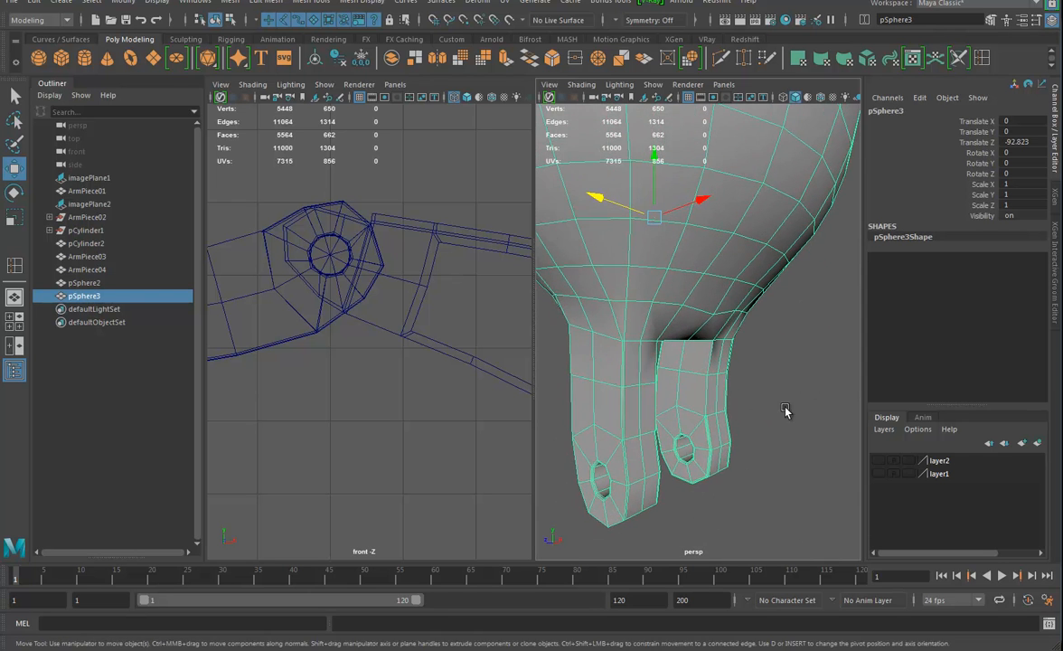
pyautogui.moveTo(616, 479); pyautogui.dragTo(618, 352, button='right')
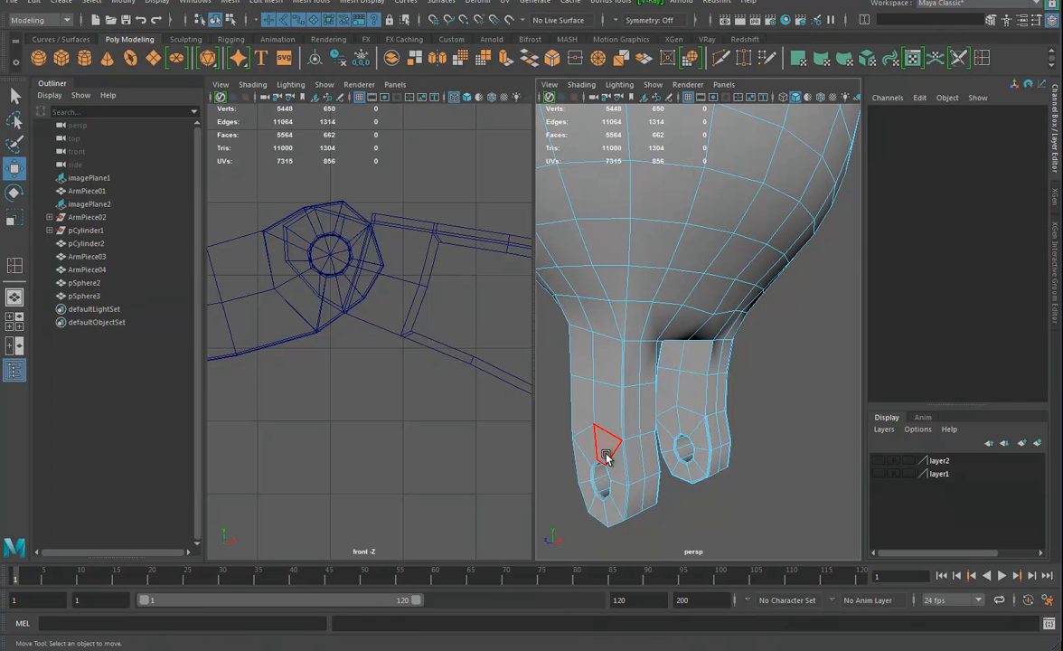
pyautogui.click(605, 485)
pyautogui.keyDown('shift'); pyautogui.doubleClick(606, 488); pyautogui.keyUp('shift')
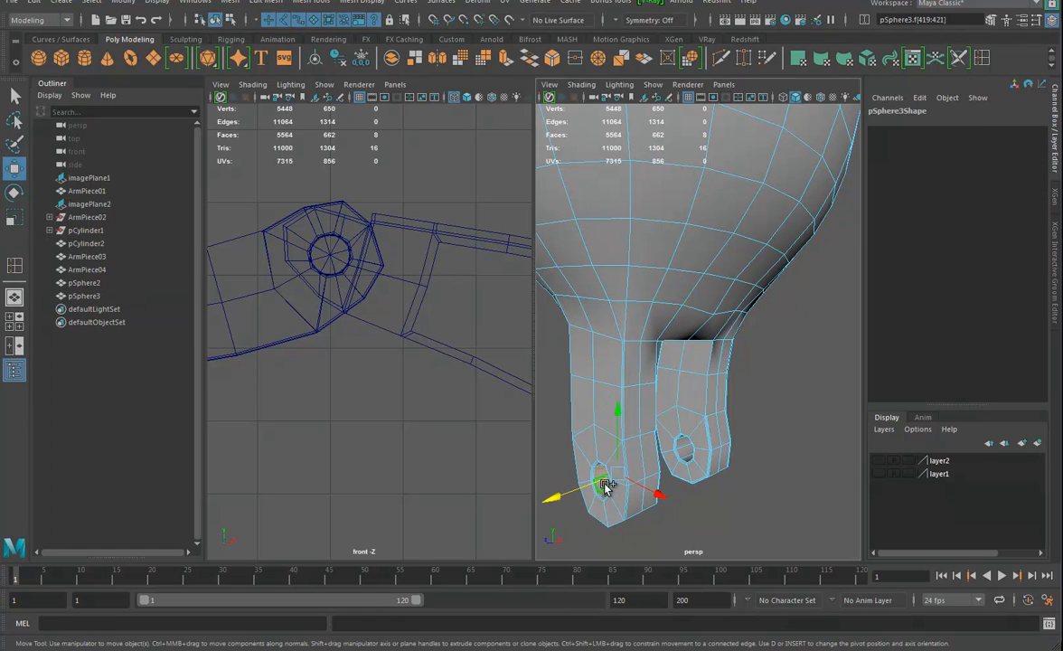
pyautogui.scroll(-10, 628, 479)
pyautogui.keyDown('shift'); pyautogui.moveTo(652, 425); pyautogui.dragTo(795, 241); pyautogui.keyUp('shift')
pyautogui.press('Delete')
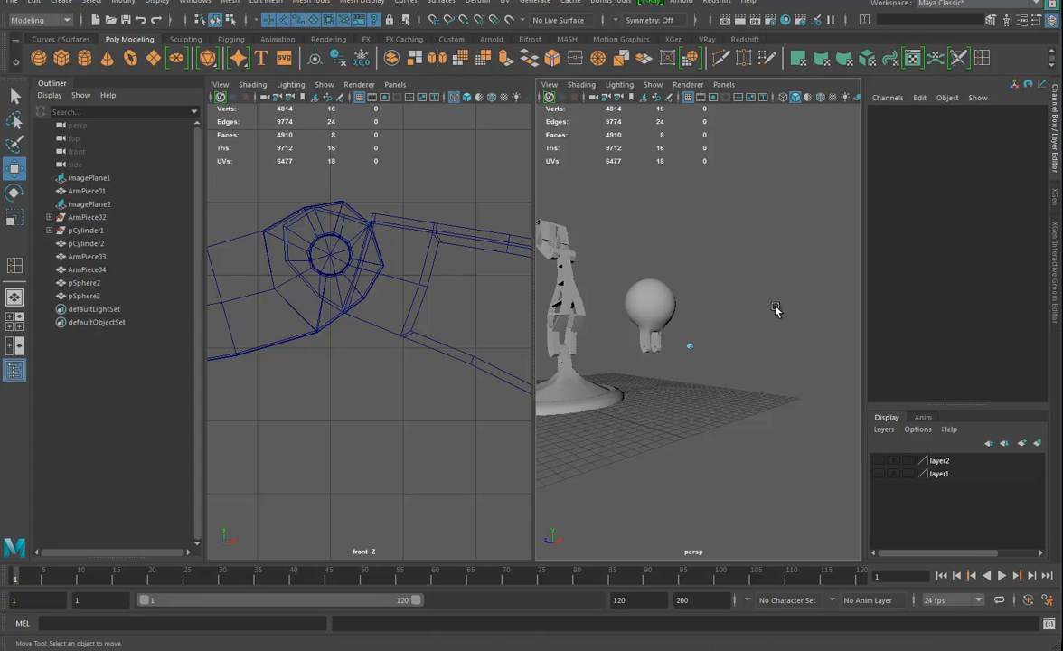
# Close both open ends of the leftover hole ring with Fill Hole
pyautogui.moveTo(695, 351); pyautogui.dragTo(728, 397)
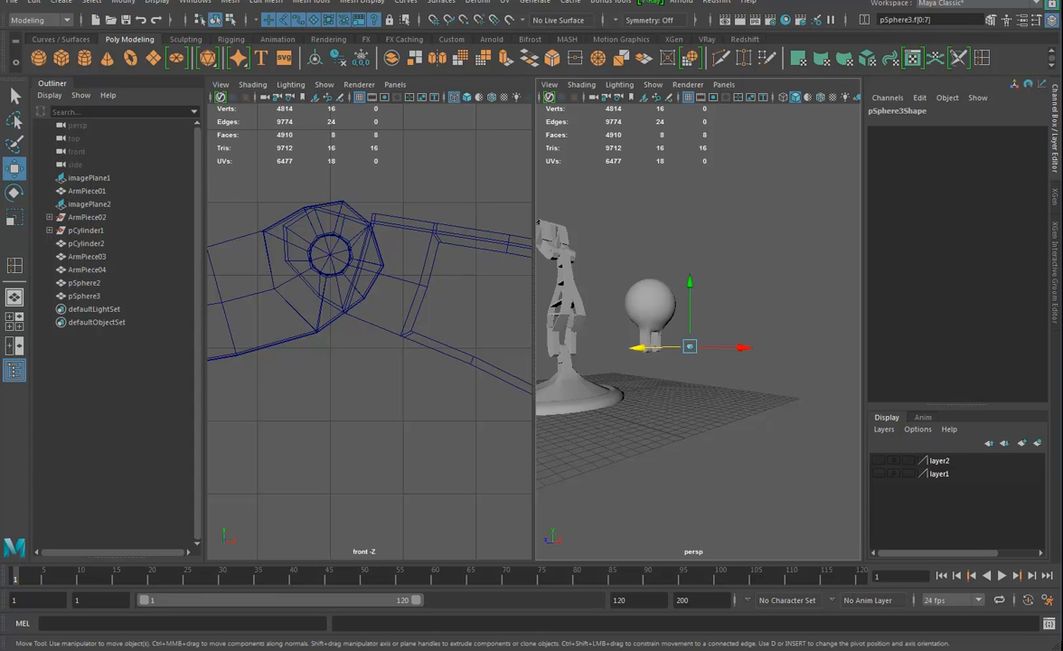
pyautogui.click(230, 2)
pyautogui.click(253, 96)
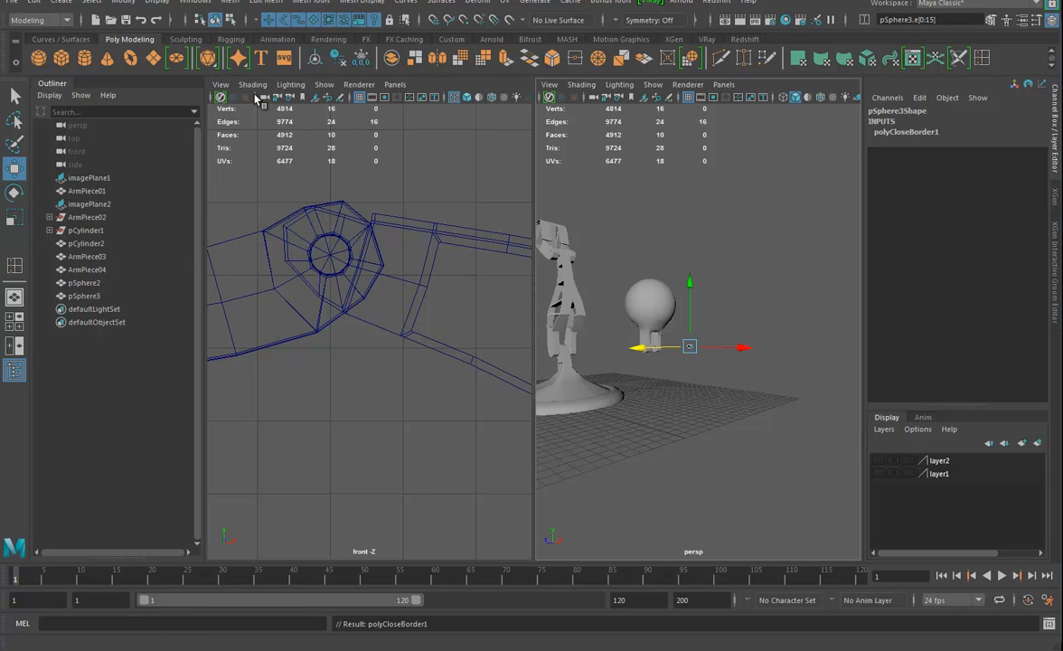
# Poke the front cap face of the closed hole ring to give it a centre vertex, and return to object mode
pyautogui.press('f')
pyautogui.keyDown('alt'); pyautogui.moveTo(656, 352); pyautogui.dragTo(707, 368); pyautogui.keyUp('alt')
pyautogui.click(707, 367)
pyautogui.keyDown('alt'); pyautogui.moveTo(786, 312); pyautogui.dragTo(742, 329); pyautogui.keyUp('alt')
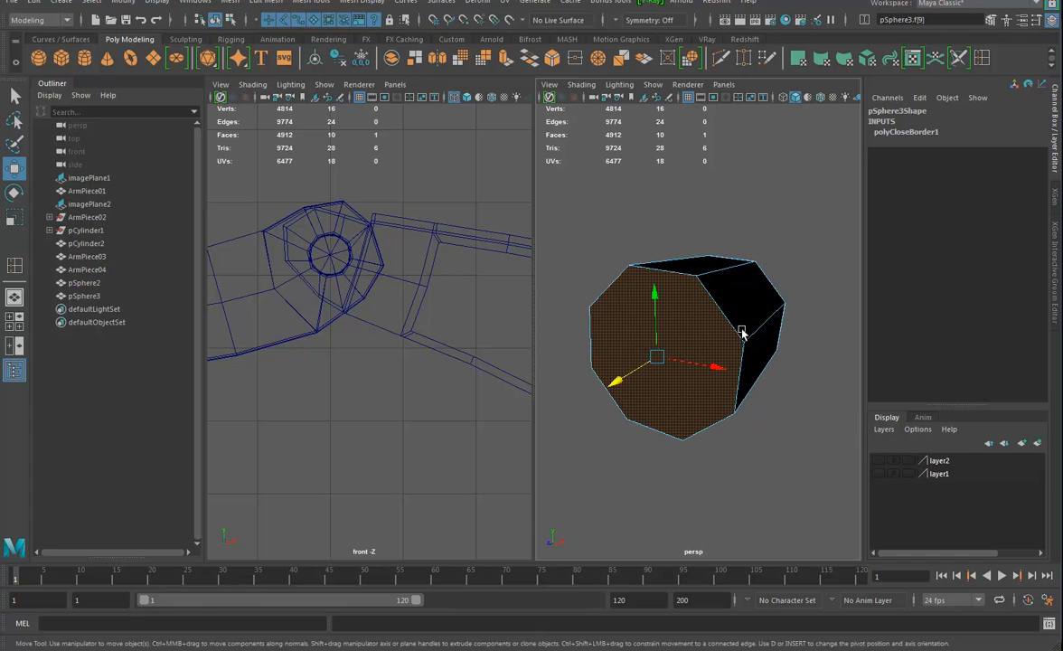
pyautogui.click(268, 5)
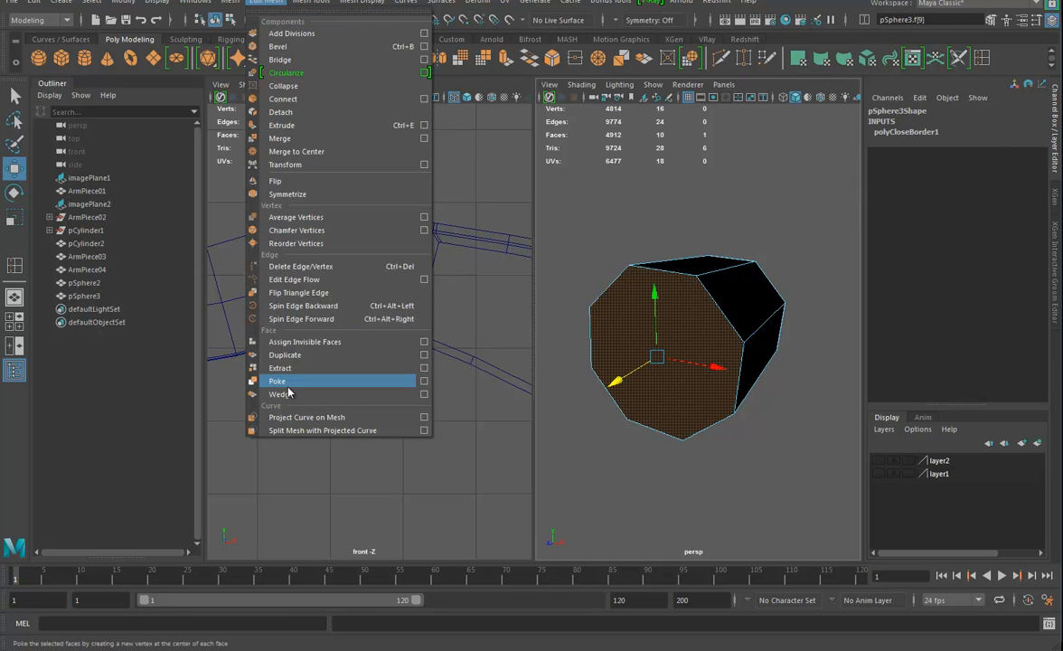
pyautogui.click(271, 351)
pyautogui.moveTo(673, 288); pyautogui.dragTo(620, 268, button='right')
pyautogui.keyDown('alt'); pyautogui.moveTo(451, 394); pyautogui.dragTo(377, 407, button='right'); pyautogui.keyUp('alt')
pyautogui.keyDown('alt'); pyautogui.moveTo(376, 407); pyautogui.dragTo(218, 244, button='middle'); pyautogui.keyUp('alt')
pyautogui.keyDown('alt'); pyautogui.moveTo(415, 325); pyautogui.dragTo(347, 404, button='right'); pyautogui.keyUp('alt')
pyautogui.keyDown('alt'); pyautogui.moveTo(483, 555); pyautogui.dragTo(371, 309, button='middle'); pyautogui.keyUp('alt')
pyautogui.keyDown('alt'); pyautogui.moveTo(398, 357); pyautogui.dragTo(460, 375, button='right'); pyautogui.keyUp('alt')
pyautogui.hotkey('ctrl', '1')
# Snap the pivot of the sphere-topped end piece to the centre vertex of the poked hole reference
pyautogui.keyDown('alt'); pyautogui.moveTo(652, 414); pyautogui.dragTo(616, 419, button='right'); pyautogui.keyUp('alt')
pyautogui.keyDown('alt'); pyautogui.moveTo(341, 384); pyautogui.dragTo(170, 335, button='right'); pyautogui.keyUp('alt')
pyautogui.keyDown('alt'); pyautogui.moveTo(365, 269); pyautogui.dragTo(407, 514, button='middle'); pyautogui.keyUp('alt')
pyautogui.scroll(-6, 312, 284)
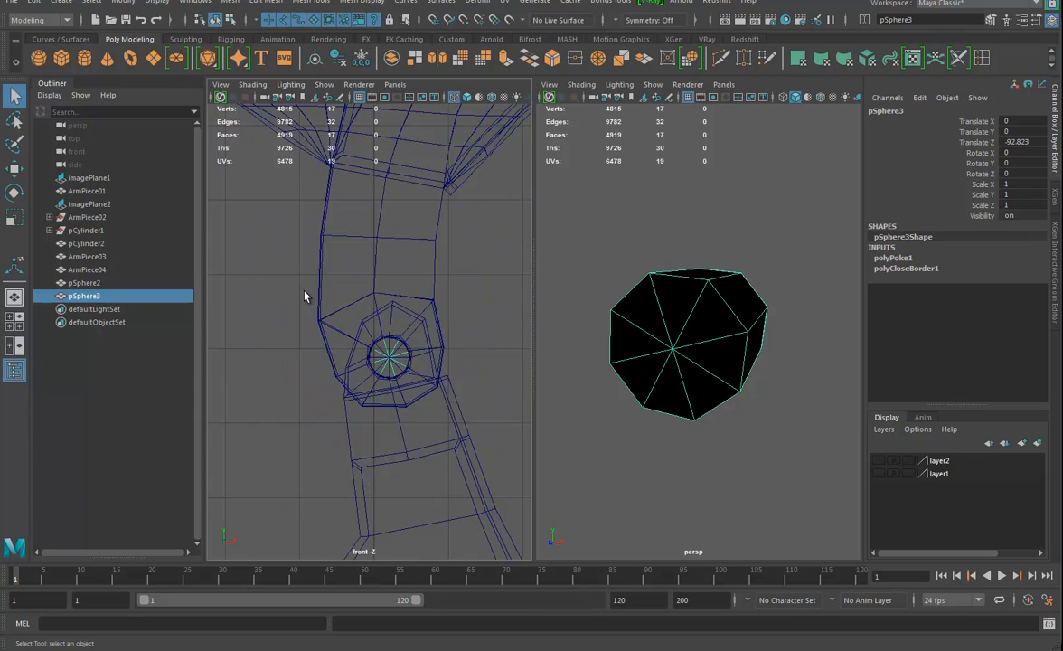
pyautogui.click(307, 238)
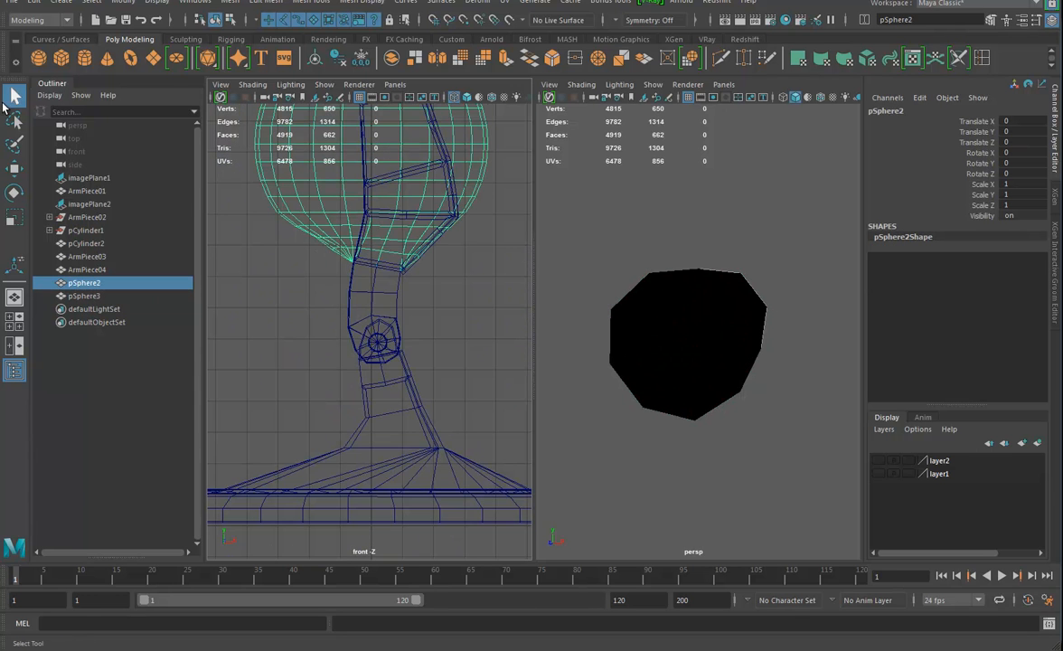
pyautogui.click(15, 169)
pyautogui.keyDown('alt'); pyautogui.moveTo(392, 367); pyautogui.dragTo(455, 322, button='right'); pyautogui.keyUp('alt')
pyautogui.keyDown('alt'); pyautogui.moveTo(456, 322); pyautogui.dragTo(442, 375, button='middle'); pyautogui.keyUp('alt')
pyautogui.press('d')
pyautogui.moveTo(356, 152); pyautogui.dragTo(366, 394)
pyautogui.press('d')
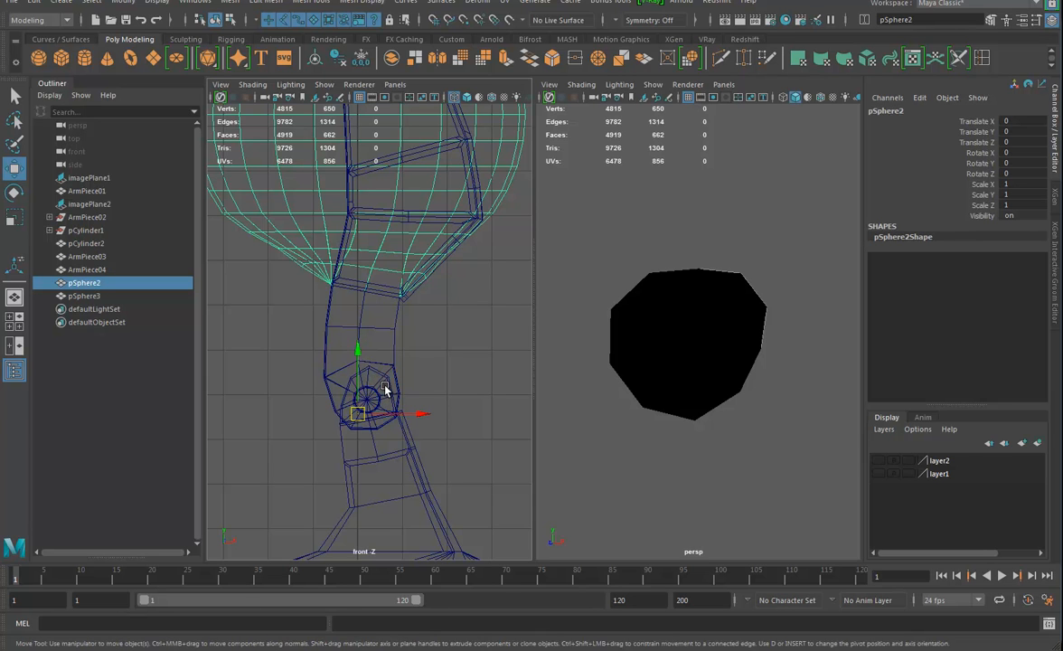
pyautogui.press('v')
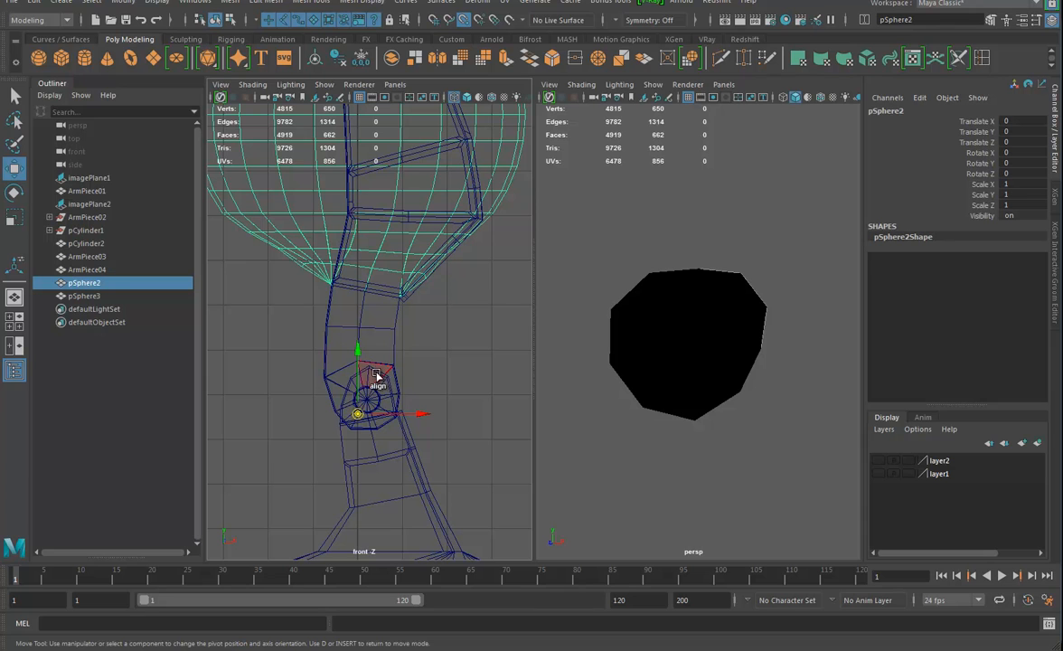
pyautogui.moveTo(358, 381)
pyautogui.mouseDown()
pyautogui.moveTo(366, 402)
pyautogui.moveTo(379, 401)
pyautogui.moveTo(367, 401)
pyautogui.mouseUp()
pyautogui.press('v')
# Hide the hole reference object pSphere3
pyautogui.keyDown('alt'); pyautogui.moveTo(754, 372); pyautogui.dragTo(340, 326, button='right'); pyautogui.keyUp('alt')
pyautogui.moveTo(716, 330); pyautogui.dragTo(695, 360)
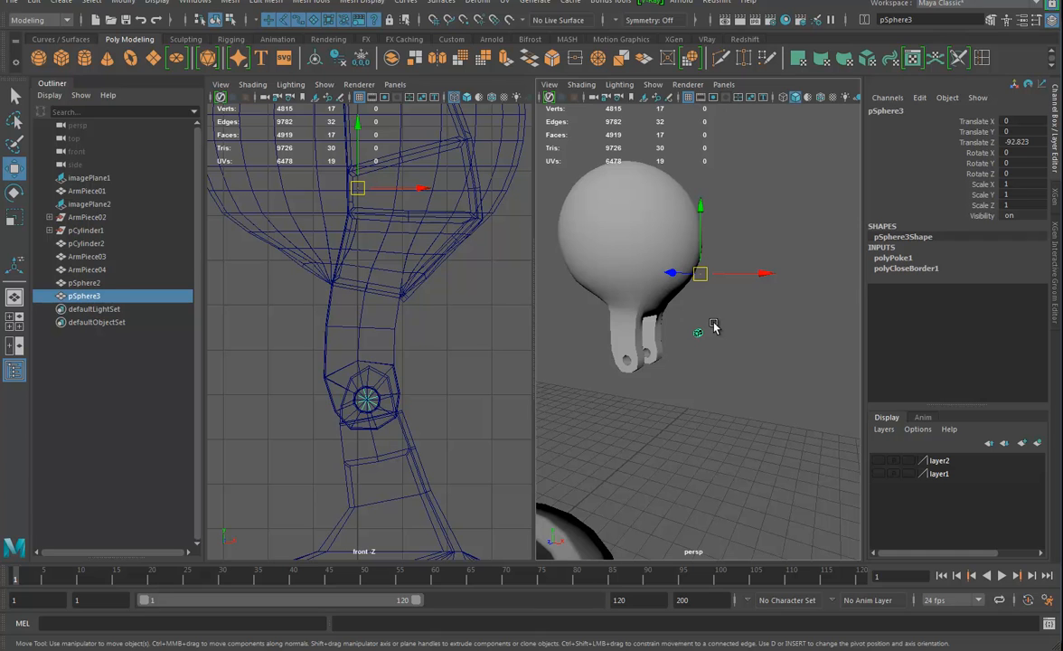
pyautogui.hotkey('ctrl', 'h')
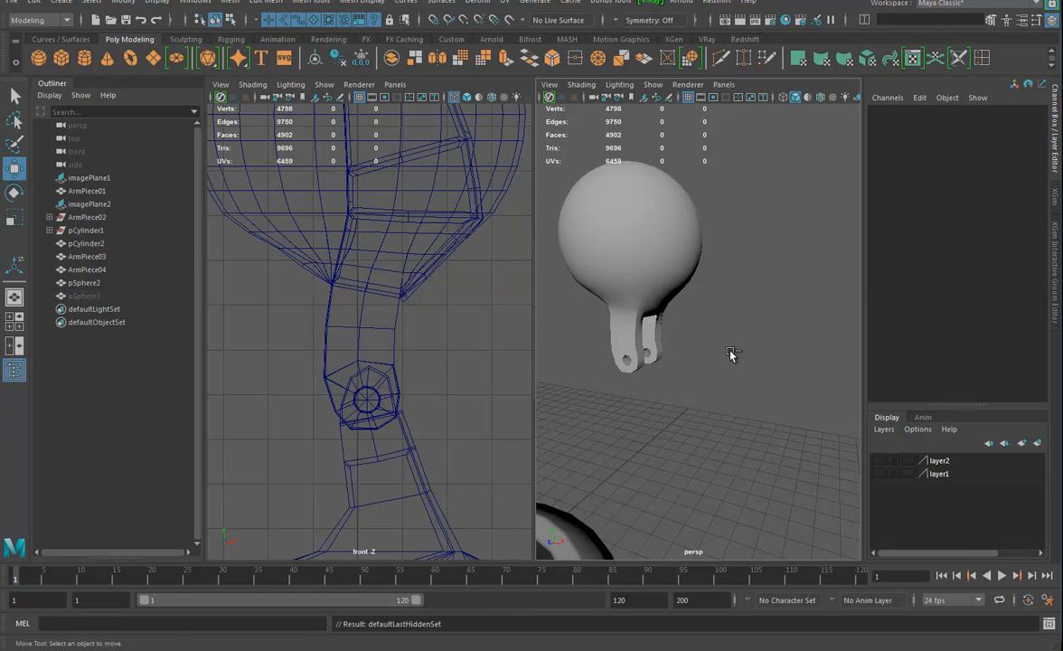
# Move the sphere-topped end piece to the arm's free end, snapping it to the joint centre at Translate X -208.029 and Y 127.109
pyautogui.click(665, 334)
pyautogui.keyDown('alt'); pyautogui.moveTo(667, 336); pyautogui.dragTo(690, 379); pyautogui.keyUp('alt')
pyautogui.keyDown('alt'); pyautogui.moveTo(690, 380); pyautogui.dragTo(600, 367, button='right'); pyautogui.keyUp('alt')
pyautogui.keyDown('alt'); pyautogui.moveTo(714, 372); pyautogui.dragTo(747, 369); pyautogui.keyUp('alt')
pyautogui.keyDown('alt'); pyautogui.moveTo(330, 236); pyautogui.dragTo(124, 255, button='right'); pyautogui.keyUp('alt')
pyautogui.keyDown('alt'); pyautogui.moveTo(124, 256); pyautogui.dragTo(418, 305, button='middle'); pyautogui.keyUp('alt')
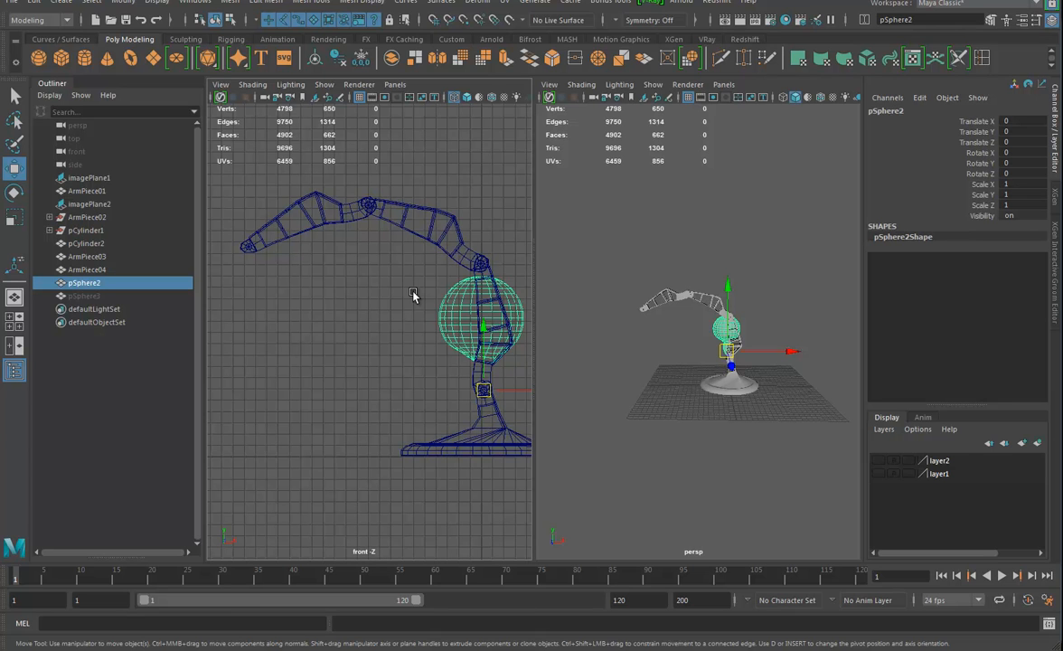
pyautogui.moveTo(513, 391); pyautogui.dragTo(250, 244)
pyautogui.keyDown('alt'); pyautogui.moveTo(313, 310); pyautogui.dragTo(488, 440, button='right'); pyautogui.keyUp('alt')
pyautogui.keyDown('alt'); pyautogui.moveTo(372, 420); pyautogui.dragTo(460, 329, button='middle'); pyautogui.keyUp('alt')
pyautogui.press('v')
pyautogui.moveTo(397, 349); pyautogui.dragTo(348, 357)
# Grid-snap the end piece along Z onto the arm's centreline at Translate Z 132.435, and check its alignment from above
pyautogui.keyDown('alt'); pyautogui.moveTo(721, 341); pyautogui.dragTo(680, 375); pyautogui.keyUp('alt')
pyautogui.press('x')
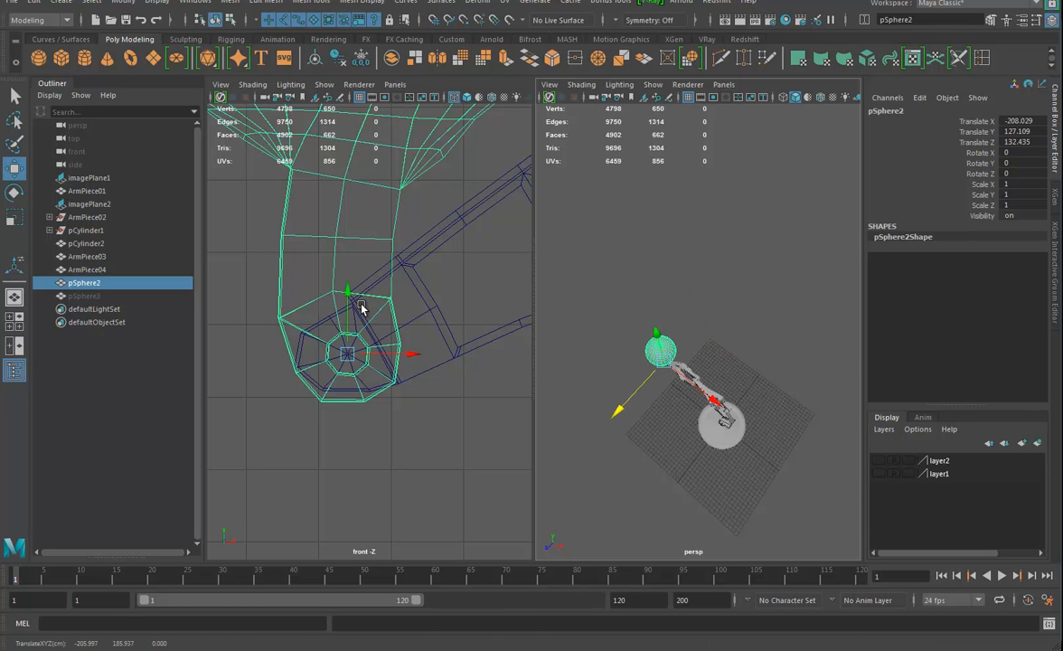
pyautogui.scroll(5, 700, 375)
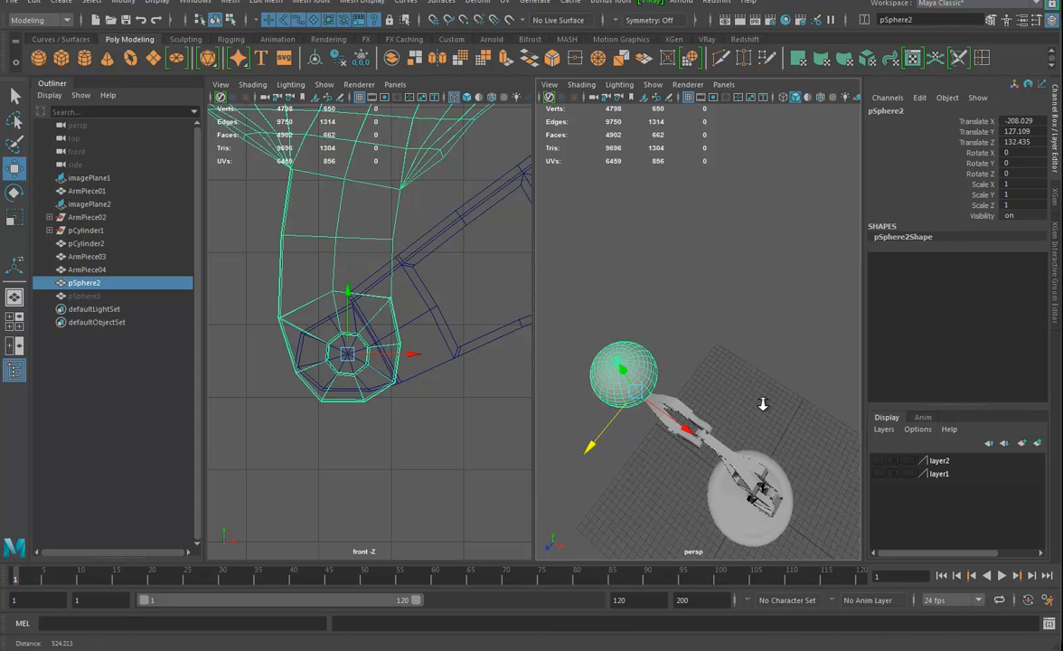
pyautogui.press('space')
pyautogui.moveTo(343, 353); pyautogui.dragTo(340, 345)
pyautogui.keyDown('alt'); pyautogui.moveTo(331, 373); pyautogui.dragTo(403, 366, button='middle'); pyautogui.keyUp('alt')
pyautogui.press('f')
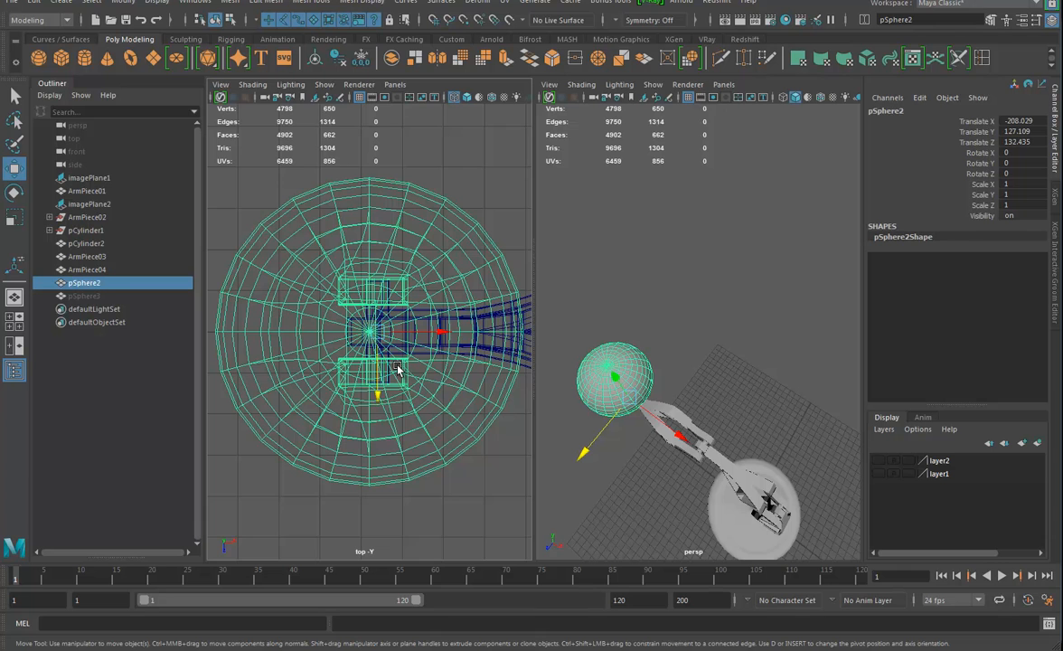
pyautogui.scroll(-3, 357, 362)
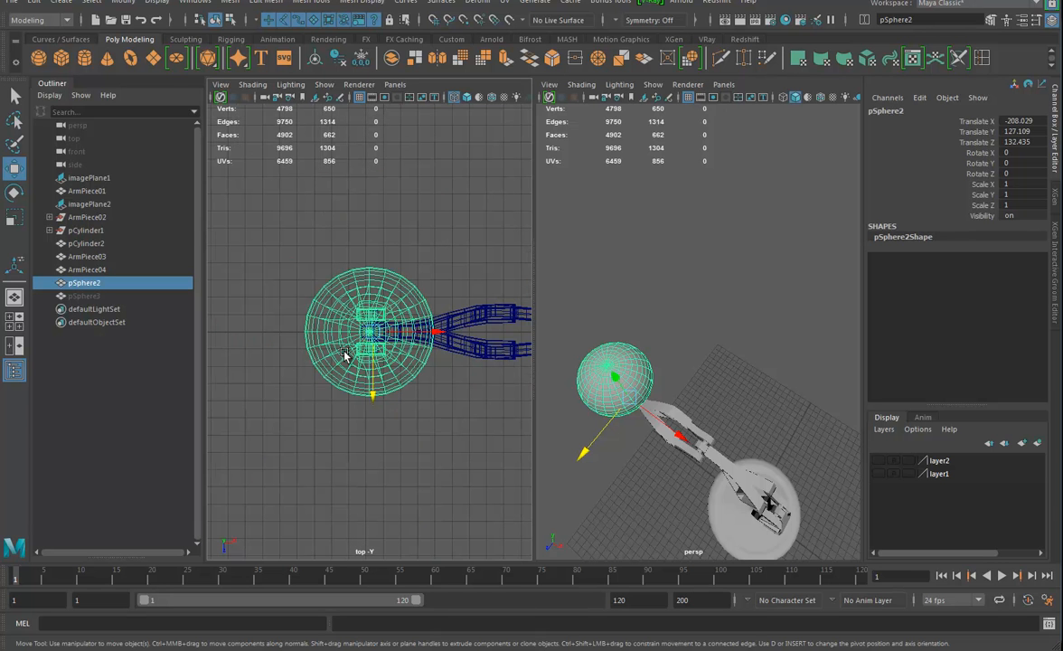
# Rotate the sphere-topped end piece 180 degrees about Z so the sphere hangs below the arm's end joint, and deselect it
pyautogui.keyDown('alt'); pyautogui.moveTo(691, 449); pyautogui.dragTo(721, 427); pyautogui.keyUp('alt')
pyautogui.press('e')
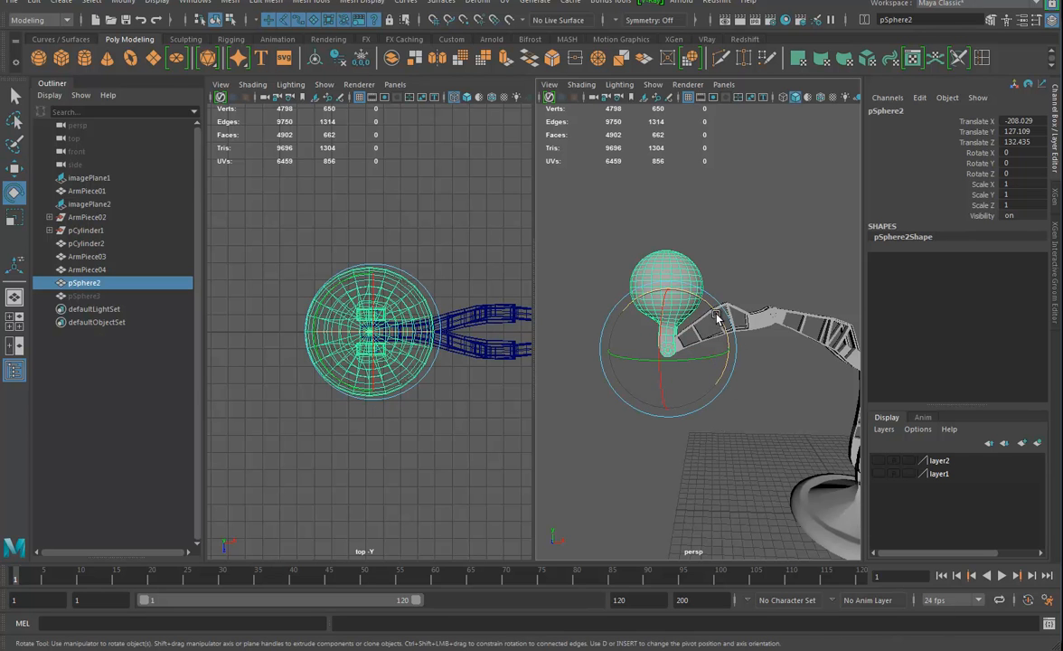
pyautogui.moveTo(717, 314); pyautogui.dragTo(554, 387)
pyautogui.keyDown('alt'); pyautogui.moveTo(633, 424); pyautogui.dragTo(698, 352); pyautogui.keyUp('alt')
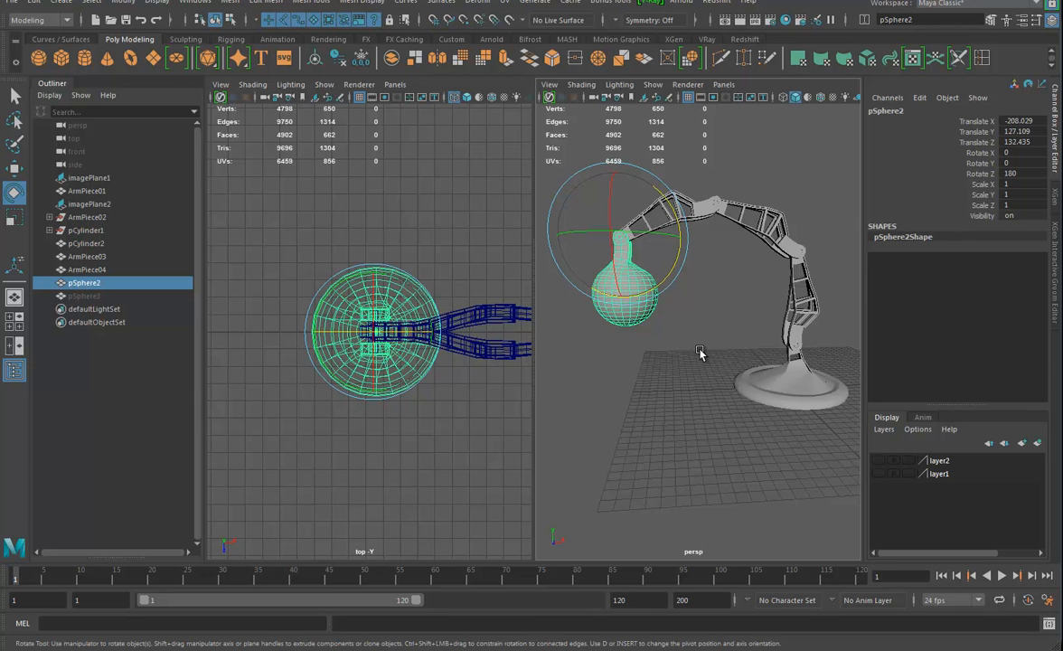
pyautogui.keyDown('alt'); pyautogui.moveTo(667, 326); pyautogui.dragTo(622, 359); pyautogui.keyUp('alt')
pyautogui.moveTo(647, 311); pyautogui.dragTo(693, 302, button='right')
pyautogui.click(710, 354)
pyautogui.moveTo(720, 363)
pyautogui.keyDown('alt'); pyautogui.mouseDown()
pyautogui.moveTo(833, 365)
pyautogui.moveTo(683, 366)
pyautogui.moveTo(744, 358)
pyautogui.moveTo(723, 371)
pyautogui.mouseUp(); pyautogui.keyUp('alt')
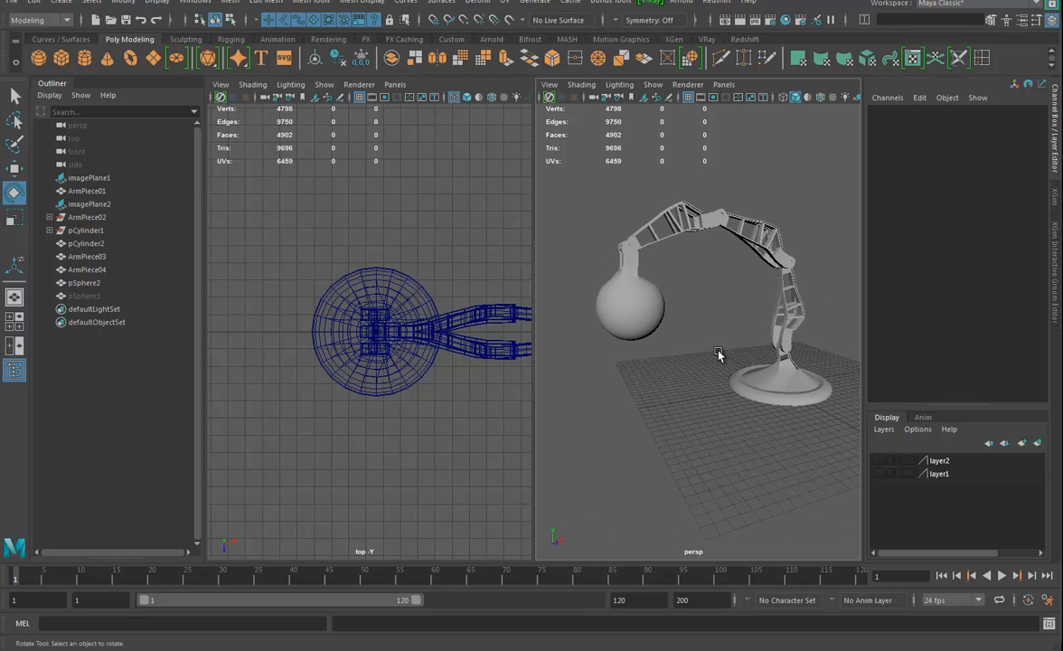
# Return to the front view and frame the hanging sphere end piece
pyautogui.press('space')
pyautogui.moveTo(452, 370); pyautogui.dragTo(451, 411)
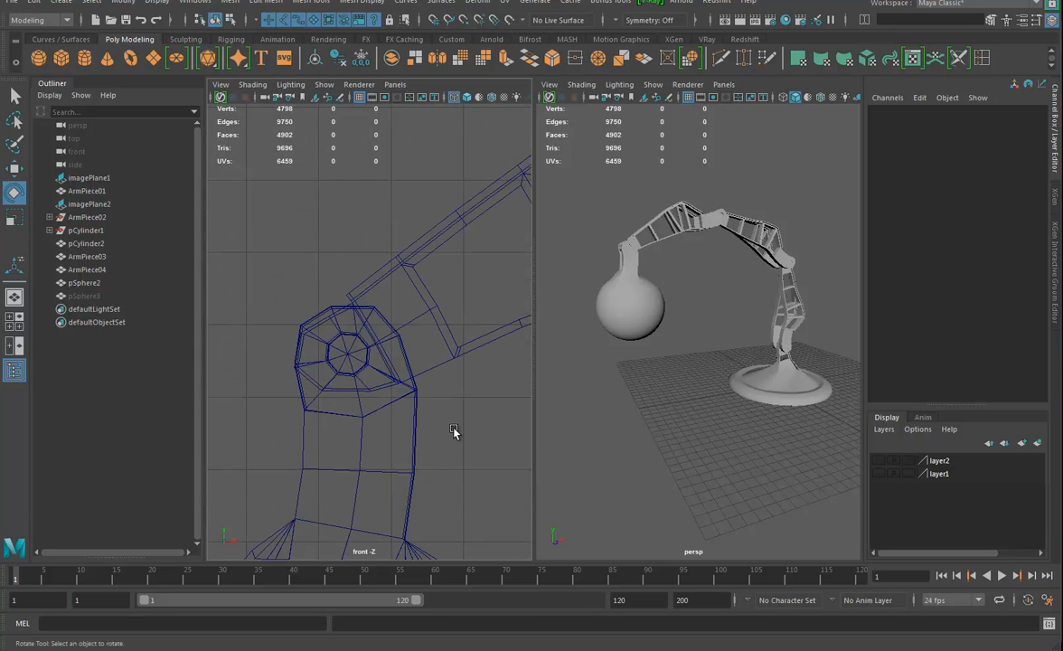
pyautogui.scroll(-6, 452, 432)
pyautogui.keyDown('alt'); pyautogui.moveTo(394, 517); pyautogui.dragTo(415, 329, button='middle'); pyautogui.keyUp('alt')
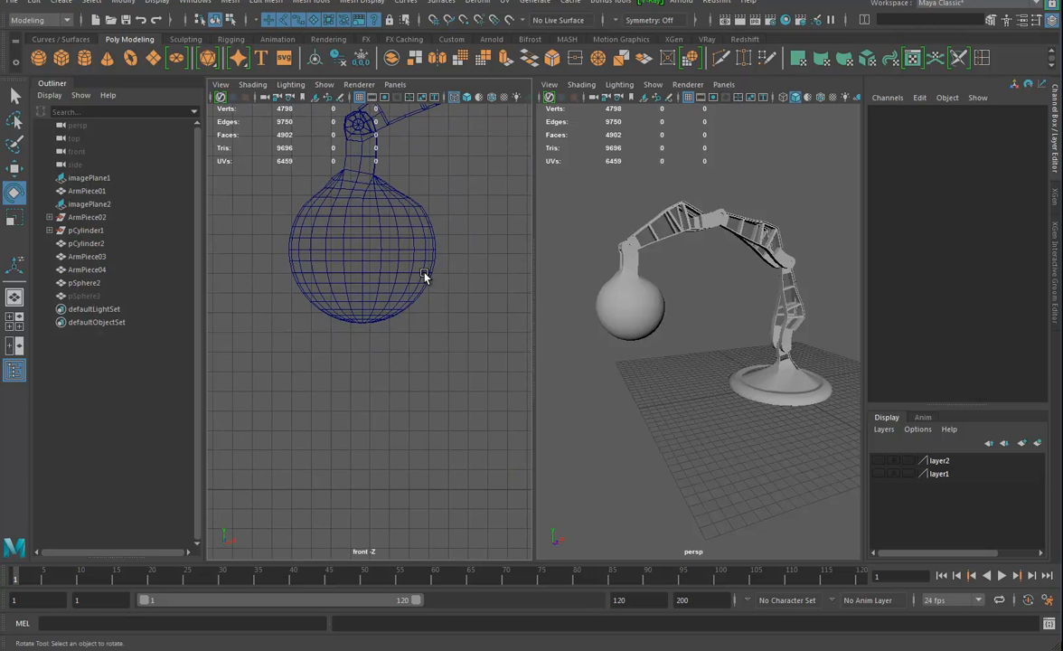
pyautogui.keyDown('alt'); pyautogui.moveTo(424, 276); pyautogui.dragTo(450, 289, button='middle'); pyautogui.keyUp('alt')
pyautogui.moveTo(713, 361)
pyautogui.keyDown('alt'); pyautogui.mouseDown()
pyautogui.moveTo(631, 351)
pyautogui.moveTo(718, 358)
pyautogui.mouseUp(); pyautogui.keyUp('alt')
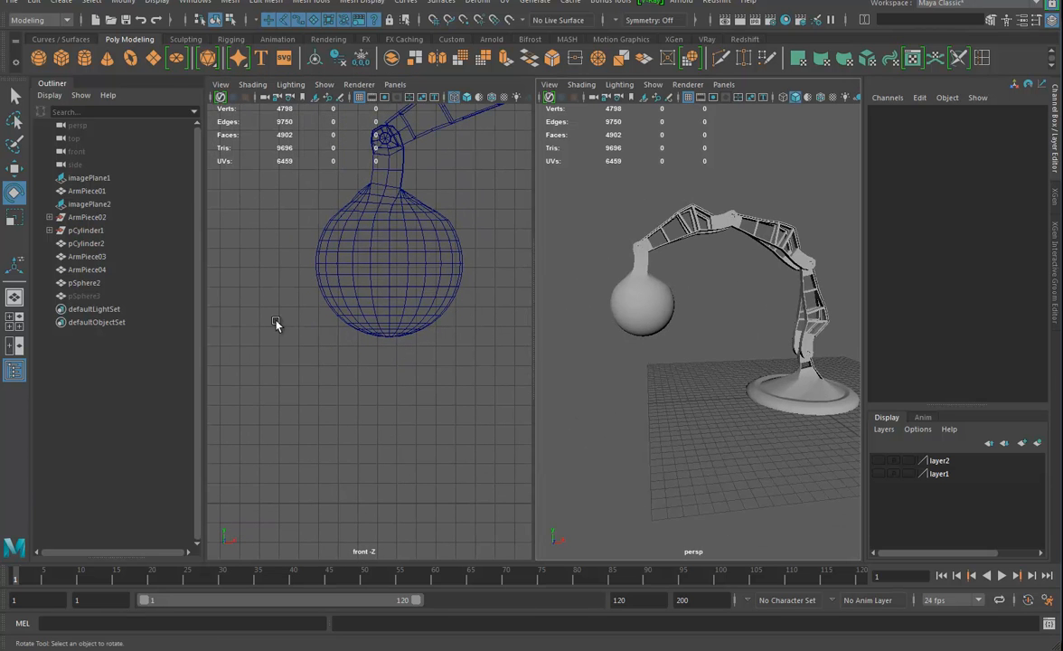